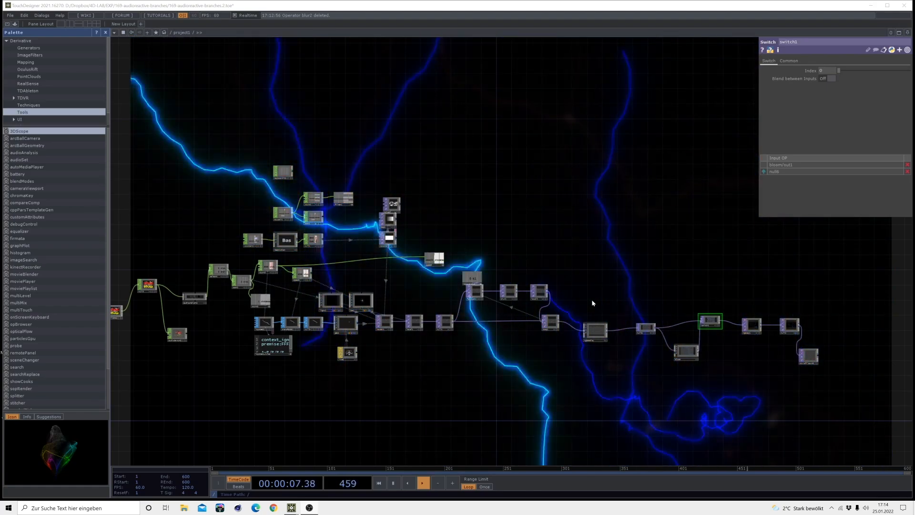
Turn off bypass on the audiodevout1 operator and set its device to the "2- NVIDIA High Definition Audio" output.
left_click_drag(337, 385, 497, 355)
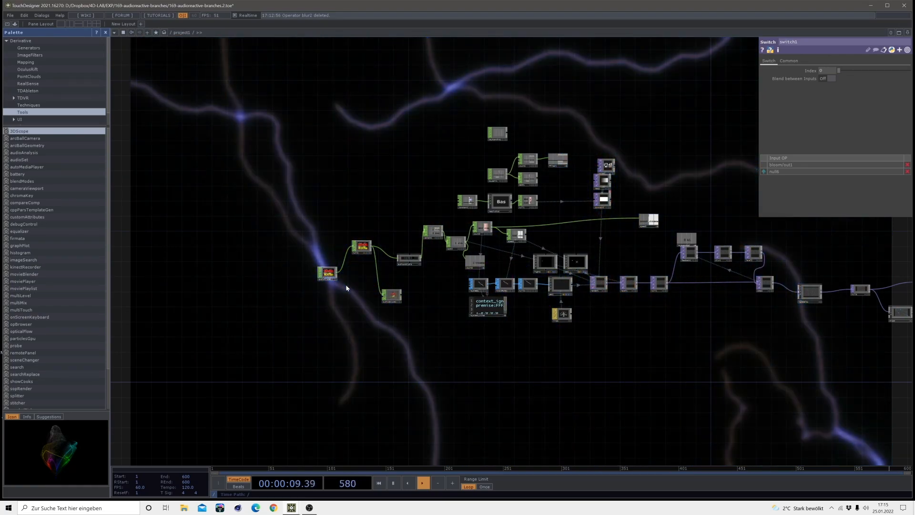
scroll(368, 300, "up", 3)
scroll(369, 300, "up", 3)
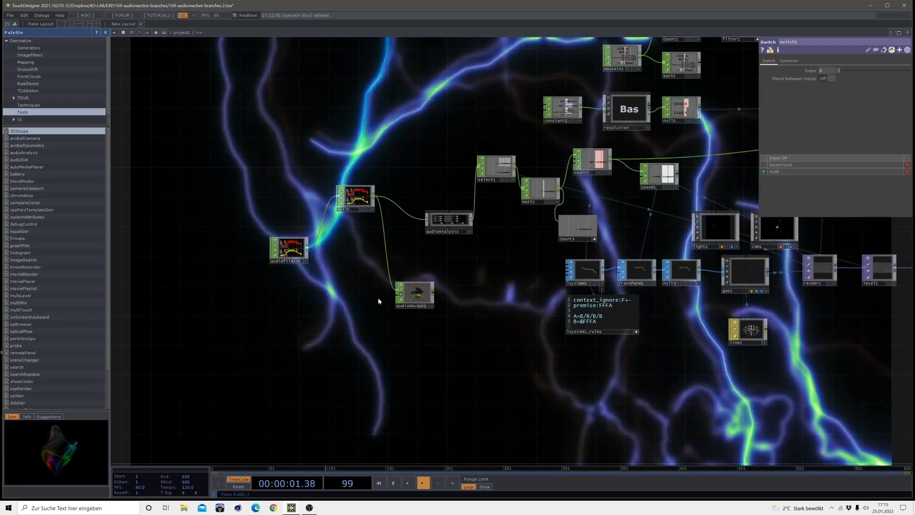
scroll(378, 301, "up", 3)
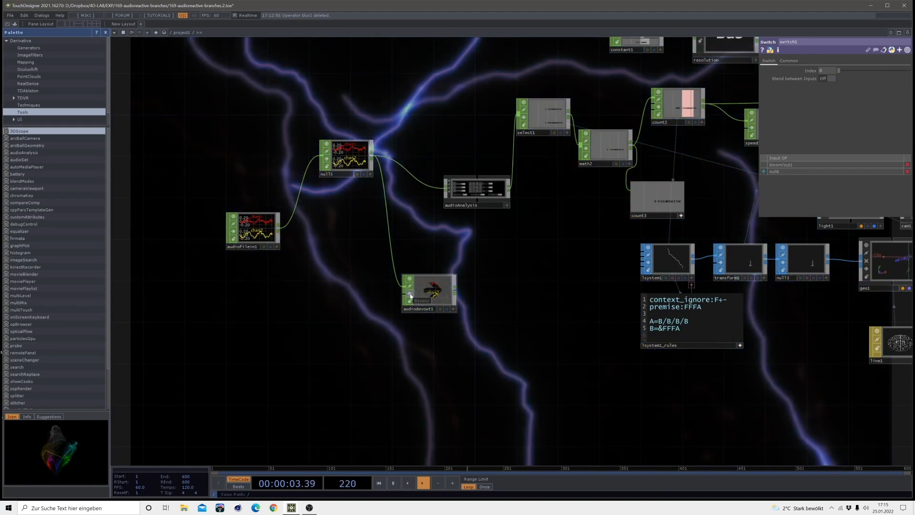
left_click(410, 294)
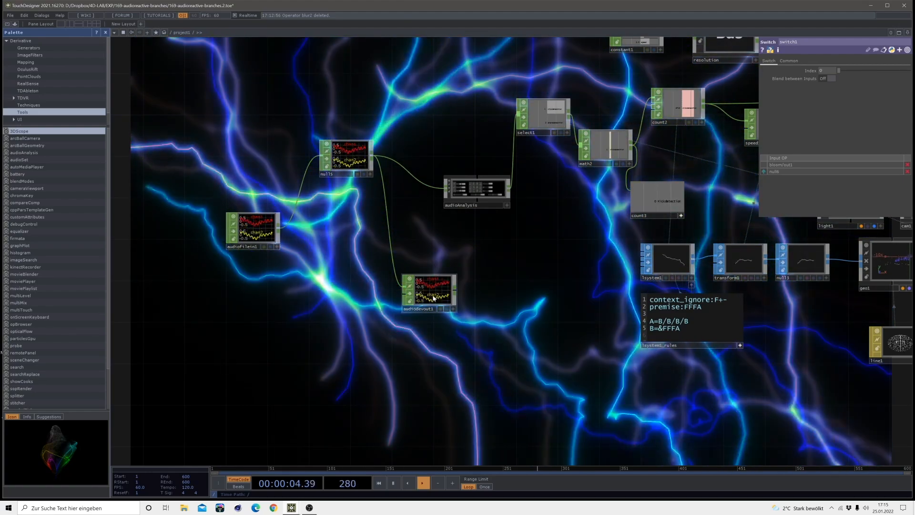
left_click(455, 292)
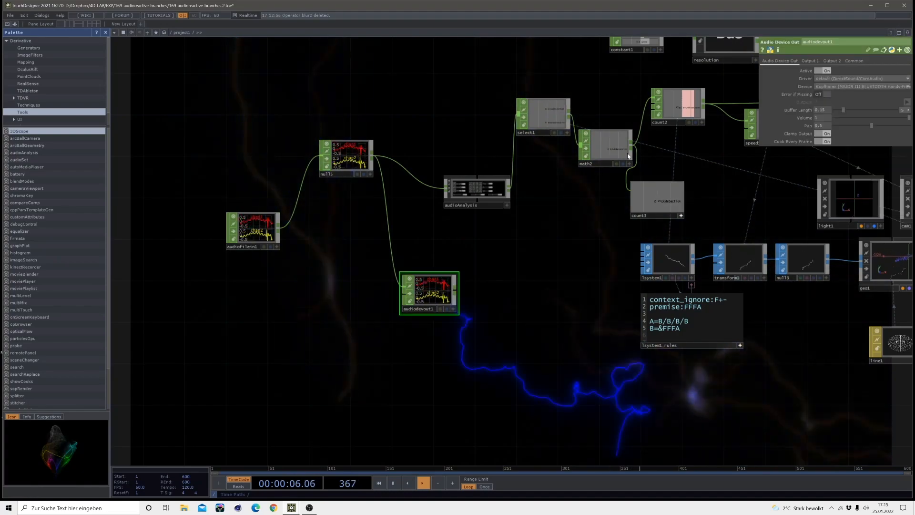
left_click(827, 86)
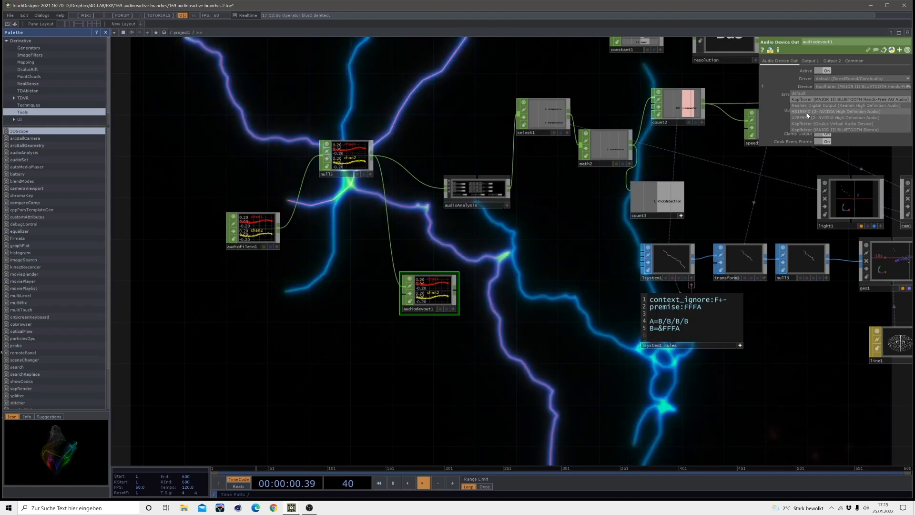
left_click(807, 113)
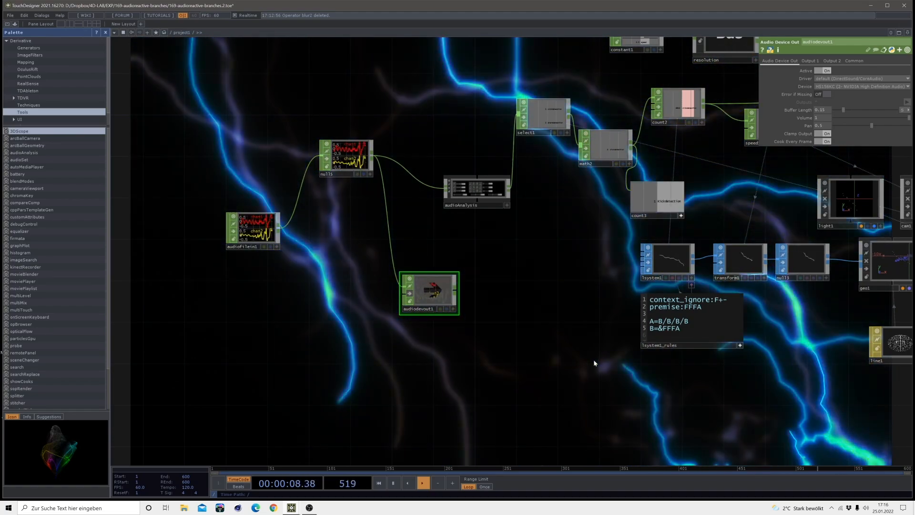
scroll(636, 363, "down", 10)
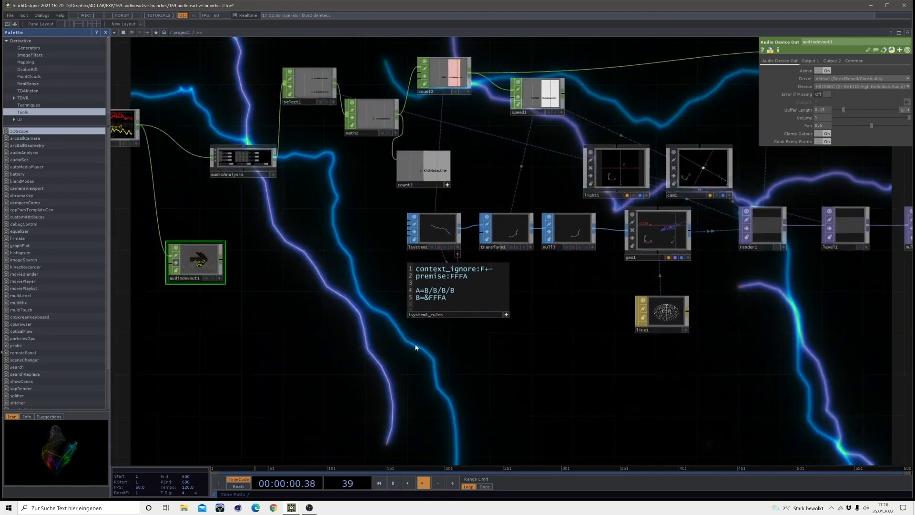
scroll(465, 351, "down", 3)
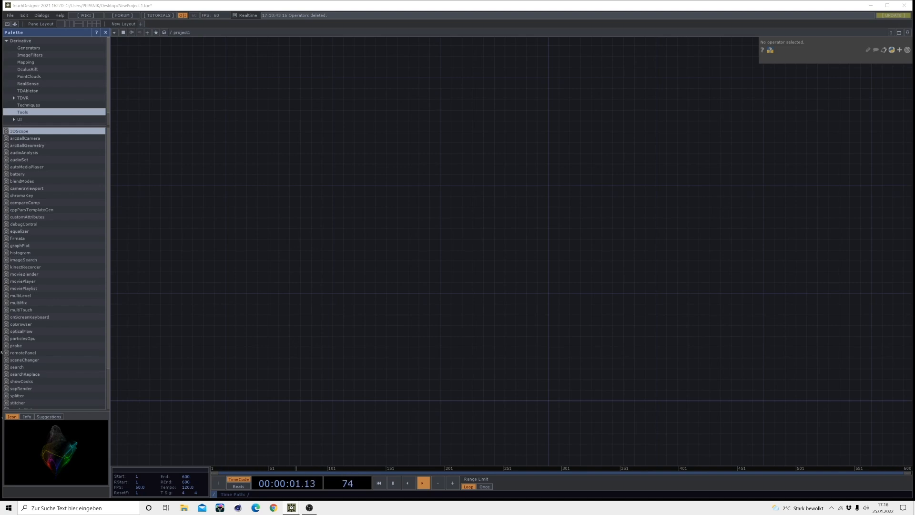
Add an LSystem SOP to the empty network in project1.
left_click_drag(536, 281, 528, 275)
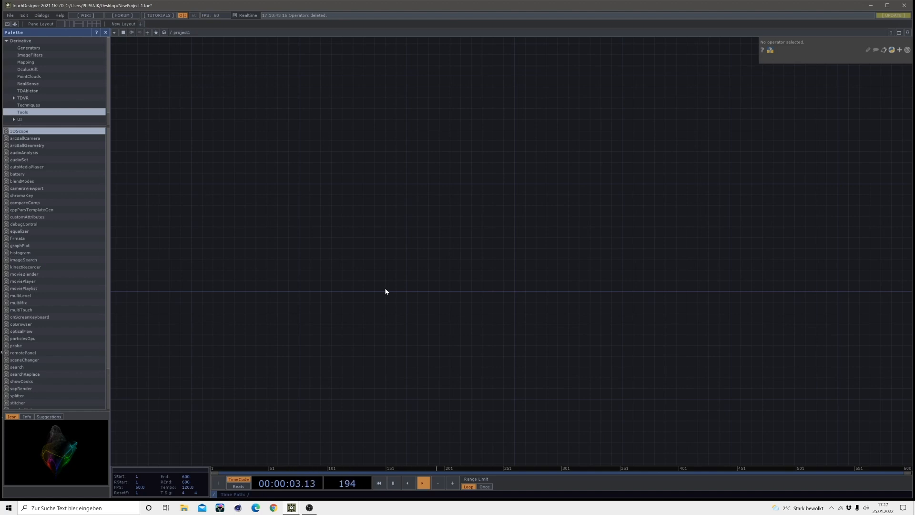
left_click_drag(387, 330, 437, 321)
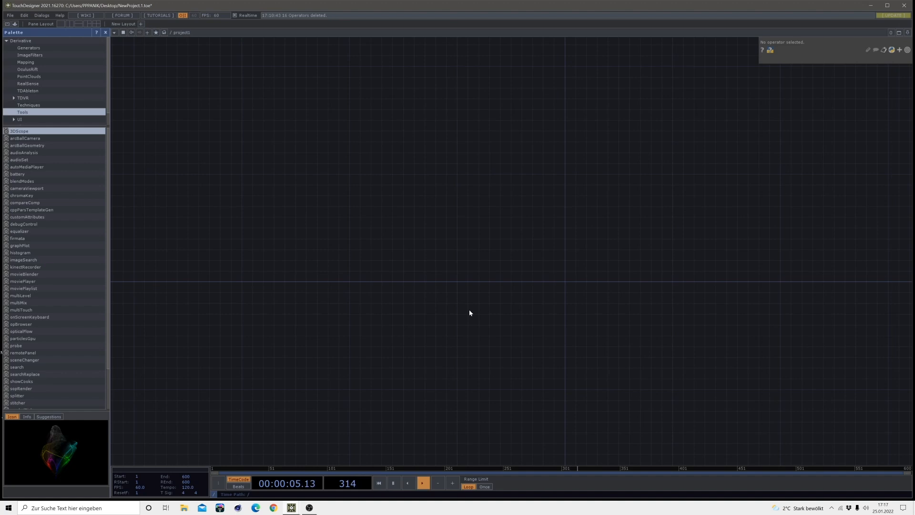
left_click_drag(464, 312, 471, 296)
key("Tab")
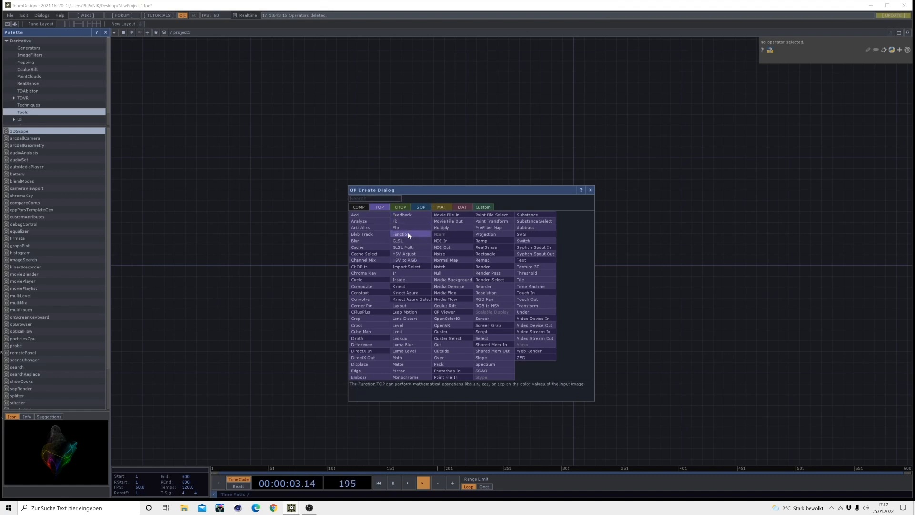
left_click(426, 210)
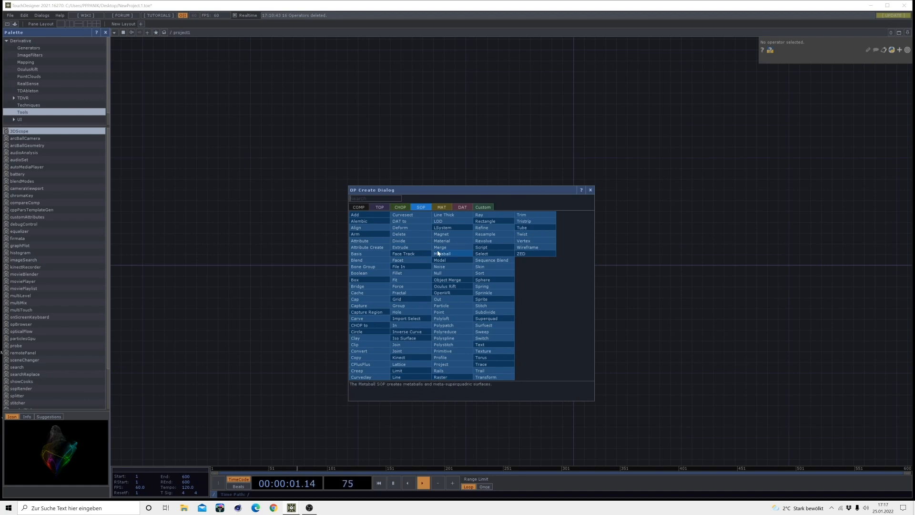
left_click(446, 228)
scroll(463, 267, "up", 5)
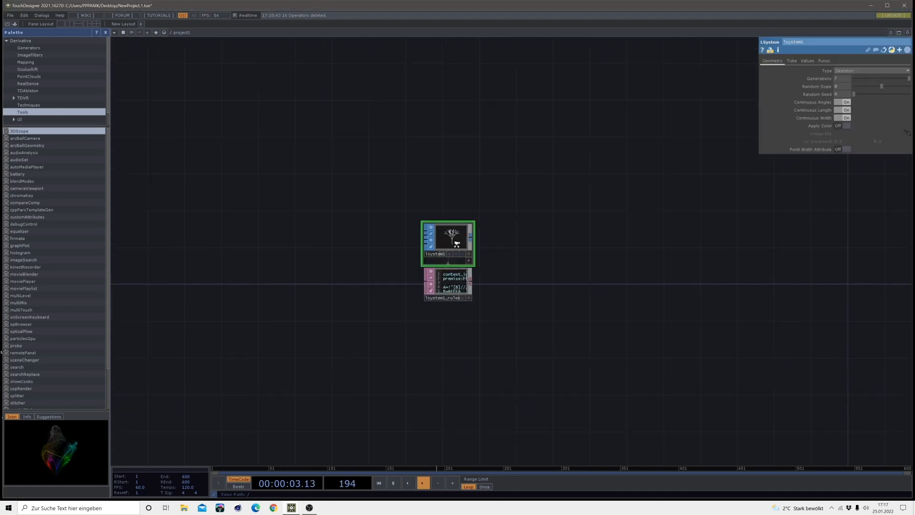
left_click_drag(606, 276, 627, 252)
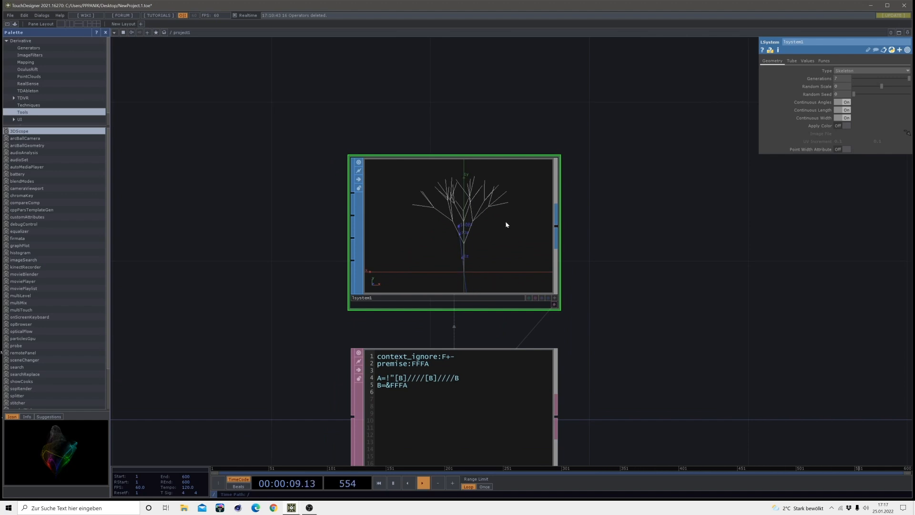
scroll(503, 219, "down", 3)
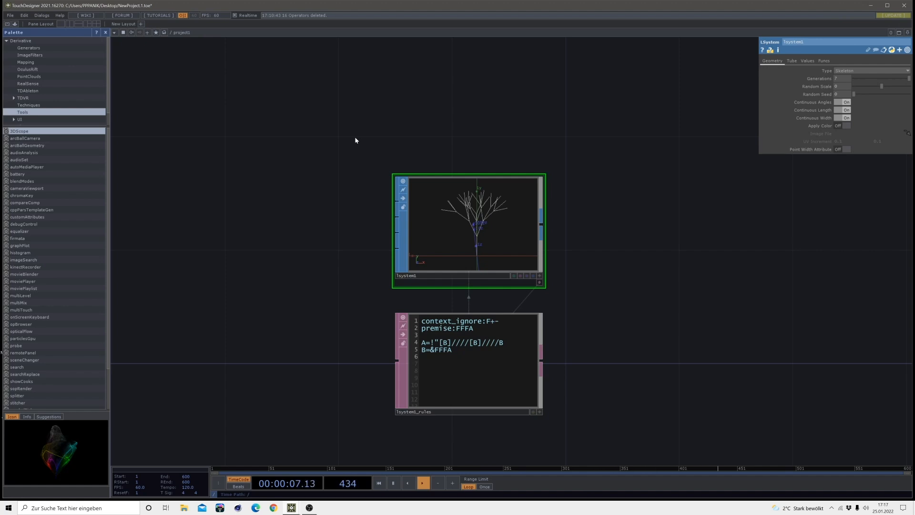
scroll(388, 138, "down", 3)
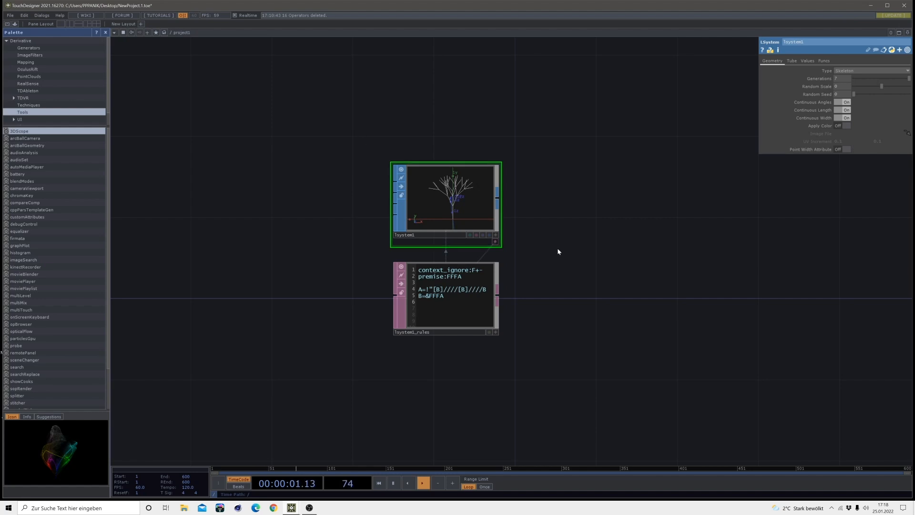
key("Tab")
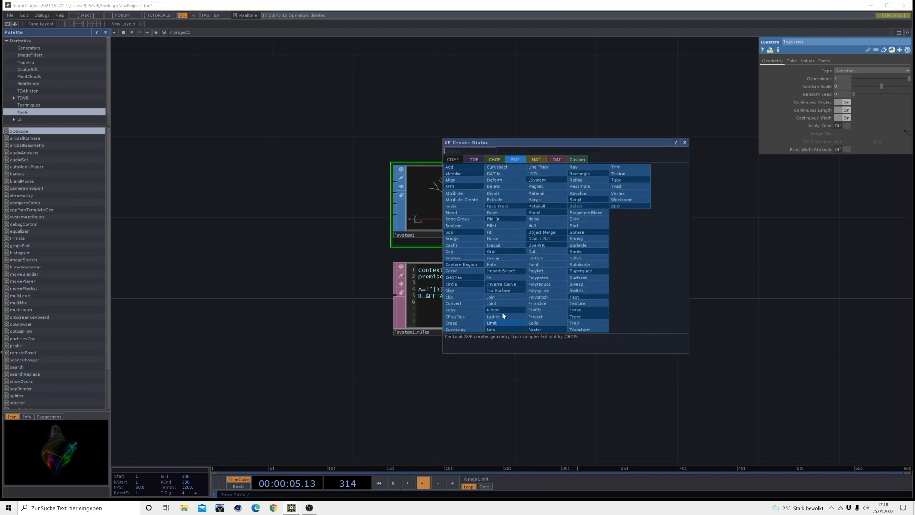
left_click(537, 180)
left_click_drag(699, 350, 533, 169)
key("Delete")
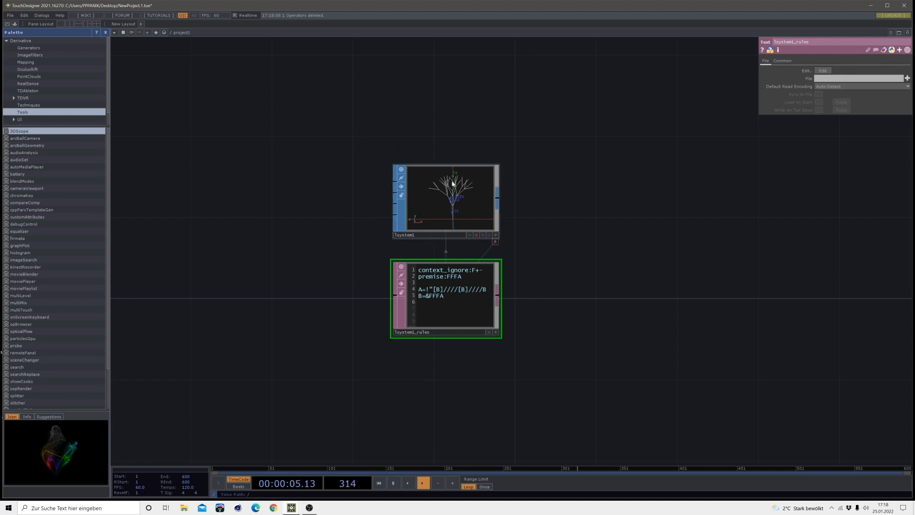
Remove the trailing B from rule A in the lsystem1_rules text and inspect the branch geometry.
scroll(450, 182, "up", 2)
scroll(450, 183, "up", 2)
scroll(450, 186, "down", 3)
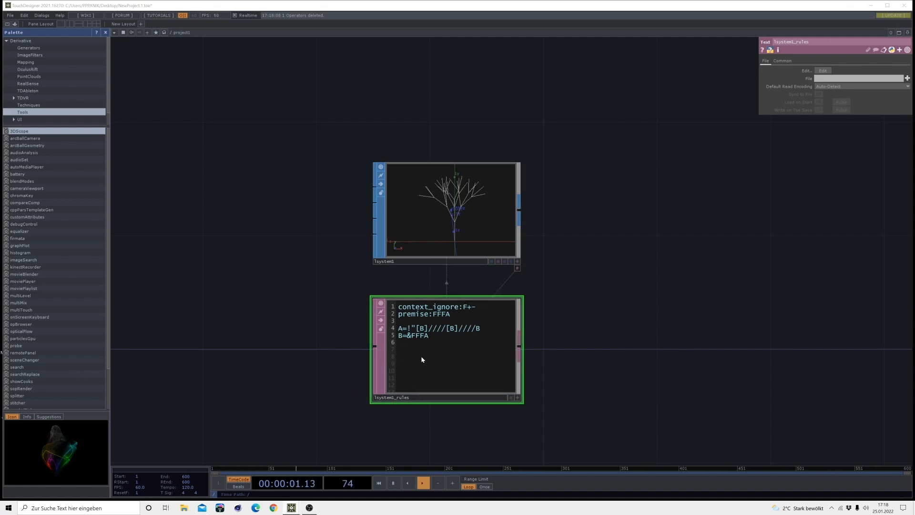
left_click(518, 398)
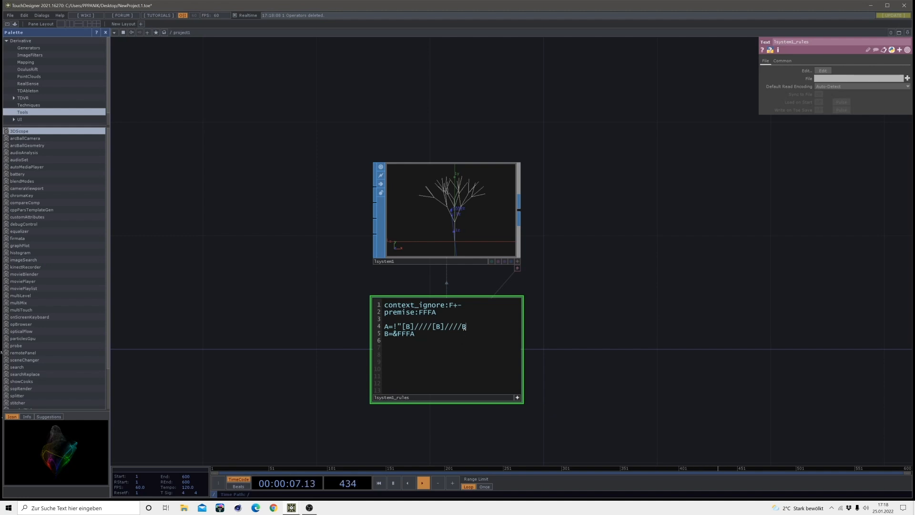
key("BackSpace")
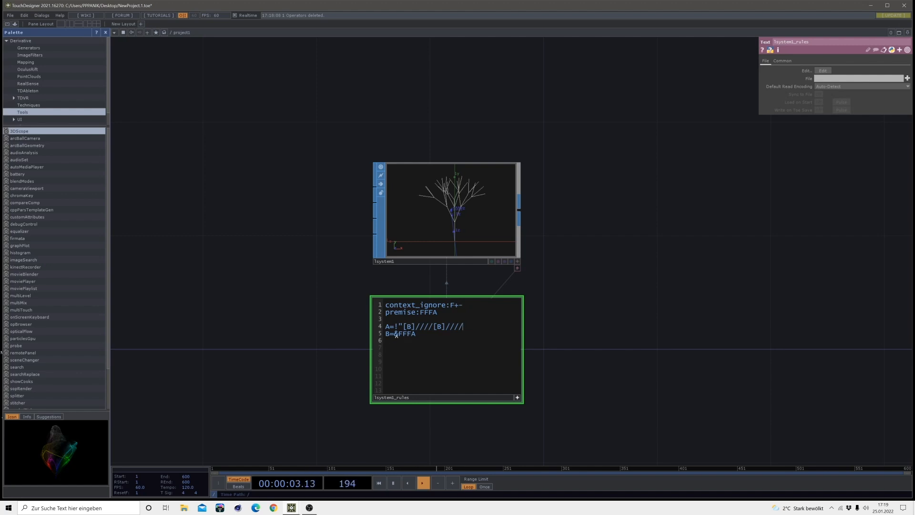
scroll(476, 231, "up", 3)
scroll(457, 205, "up", 5)
scroll(434, 214, "down", 5)
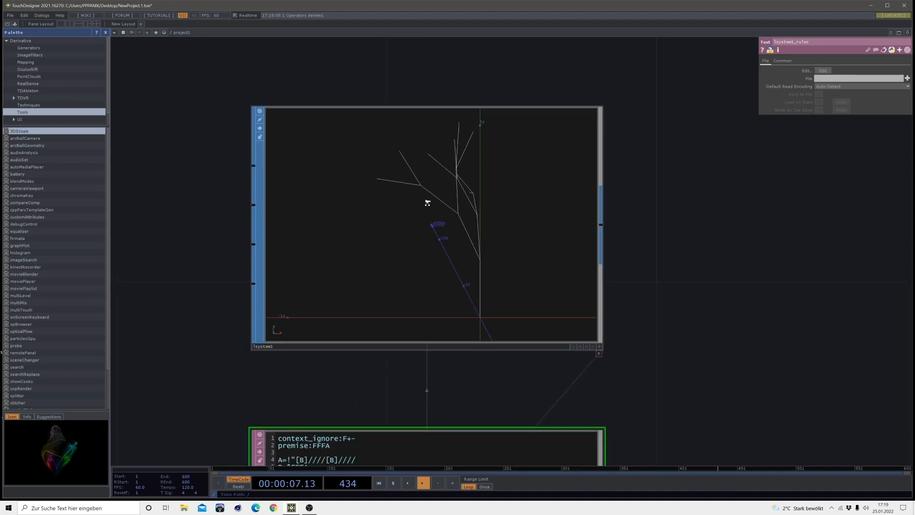
left_click_drag(589, 327, 589, 285)
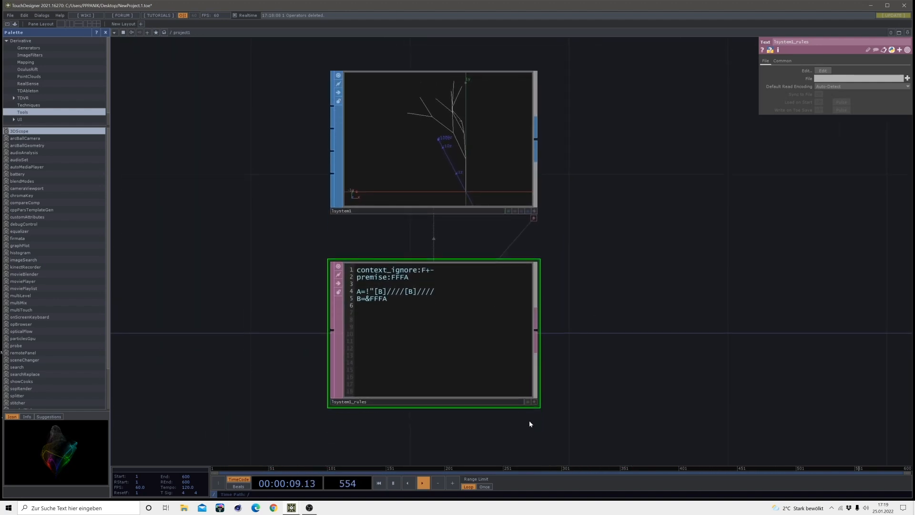
Rewrite rule A in the lsystem1_rules text as A=B/B/B/B.
left_click(534, 401)
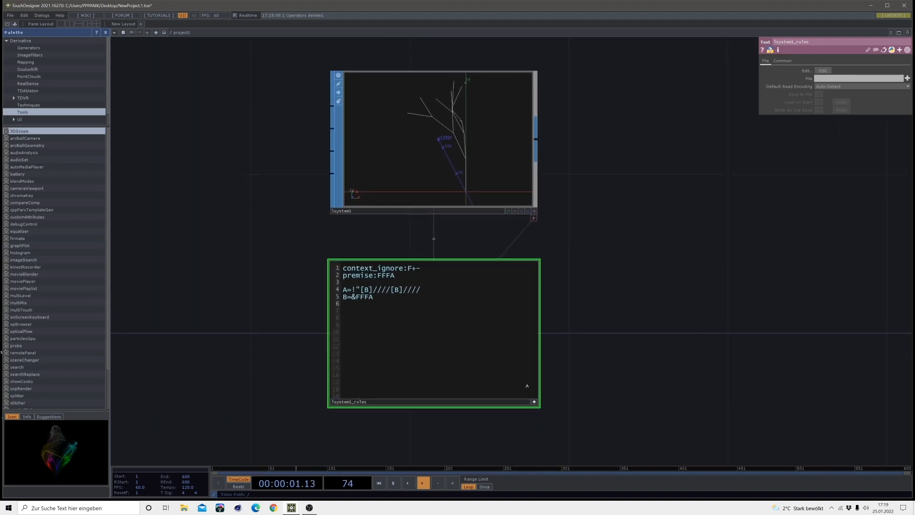
left_click_drag(420, 289, 351, 290)
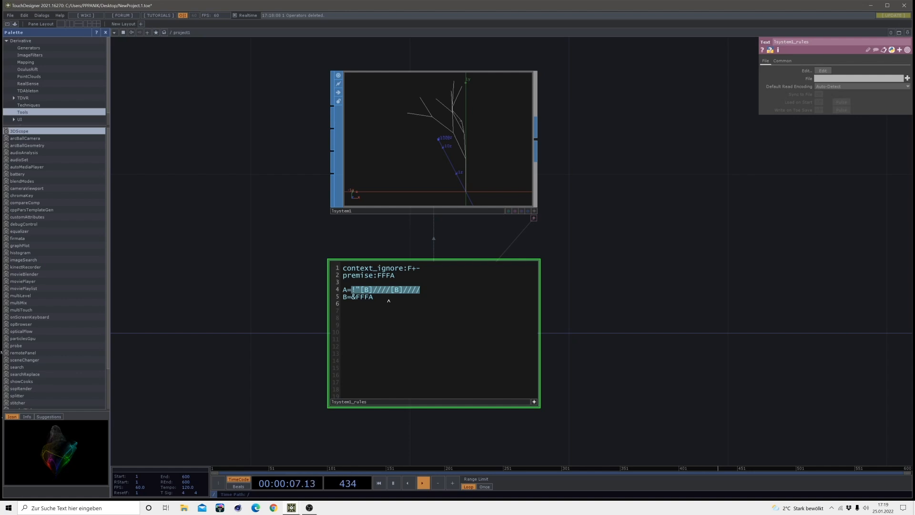
type("B")
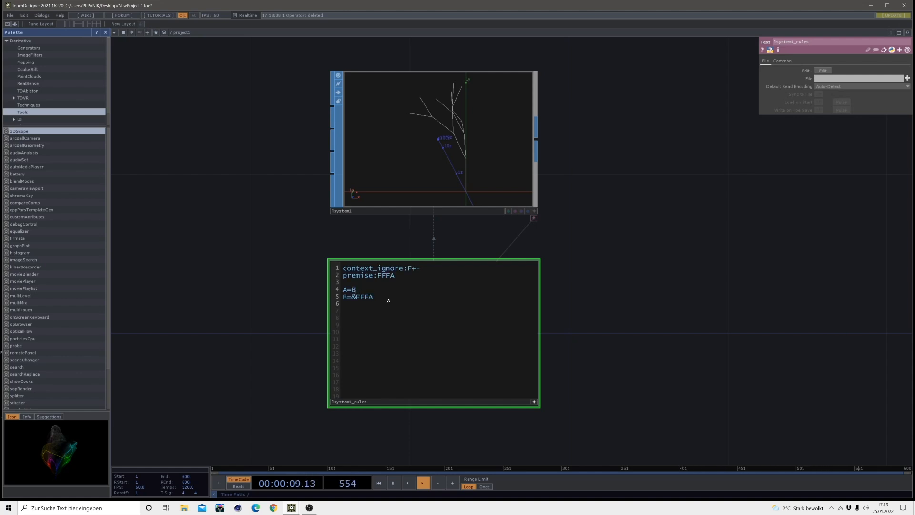
type("/B/B/B")
left_click(534, 403)
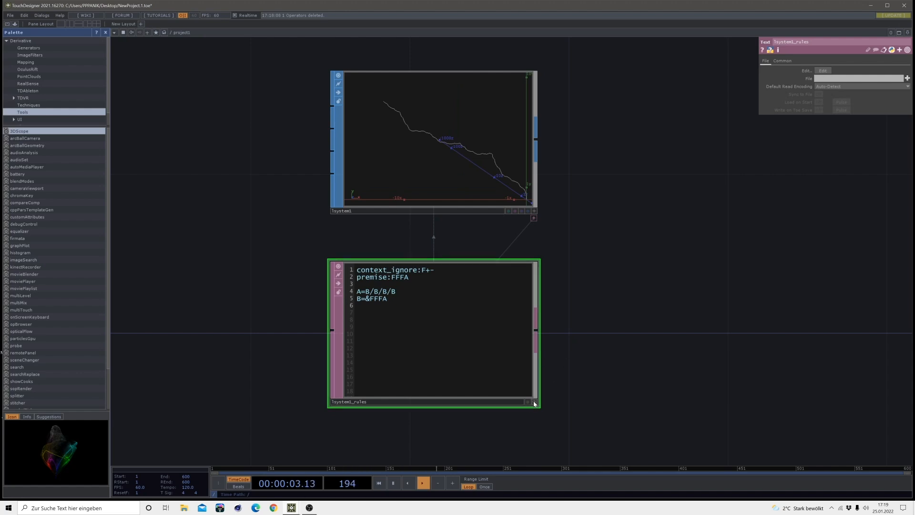
left_click(535, 403)
left_click(533, 402)
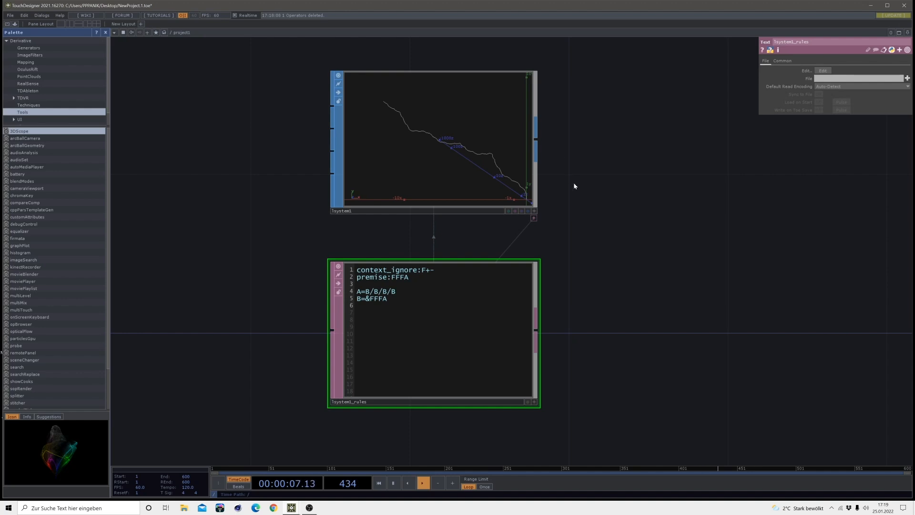
Set the Random Scale of lsystem1 to 0.09 and change its Random Seed to vary the branch line.
left_click(538, 267)
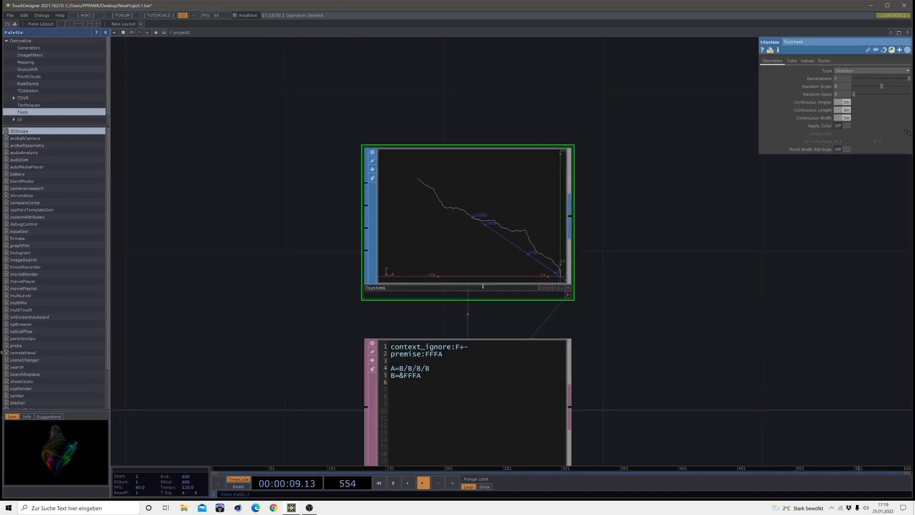
scroll(427, 181, "up", 3)
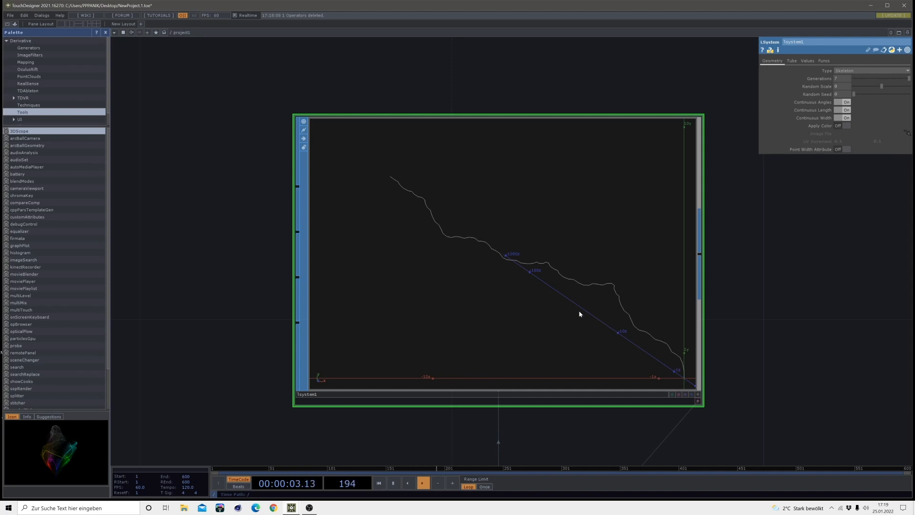
scroll(764, 380, "down", 5)
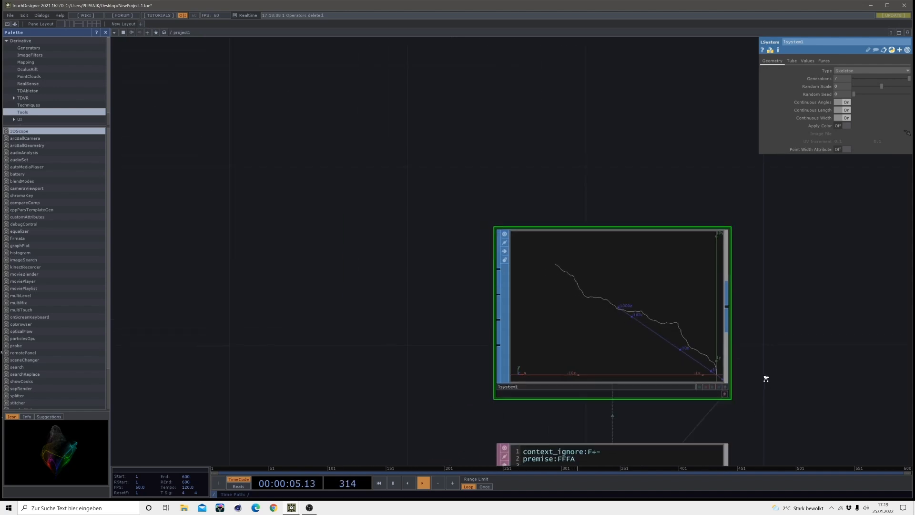
left_click_drag(762, 388, 566, 287)
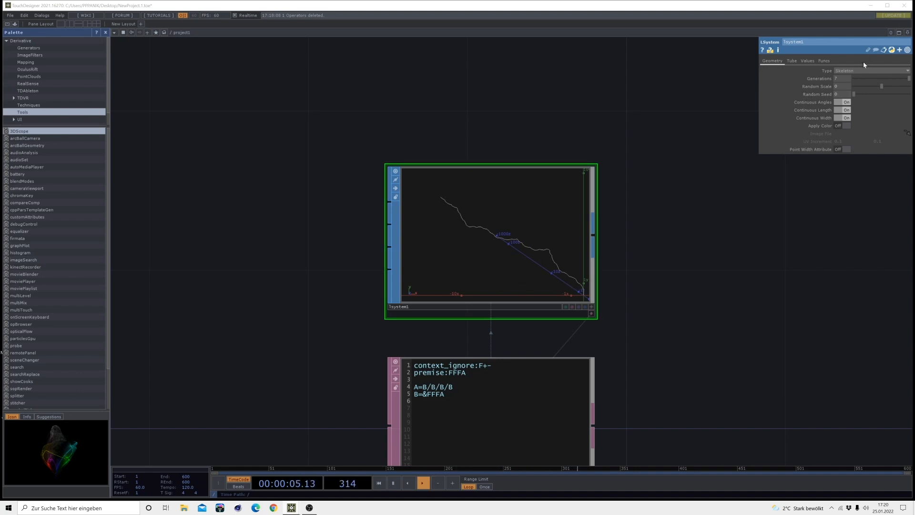
left_click_drag(854, 94, 865, 94)
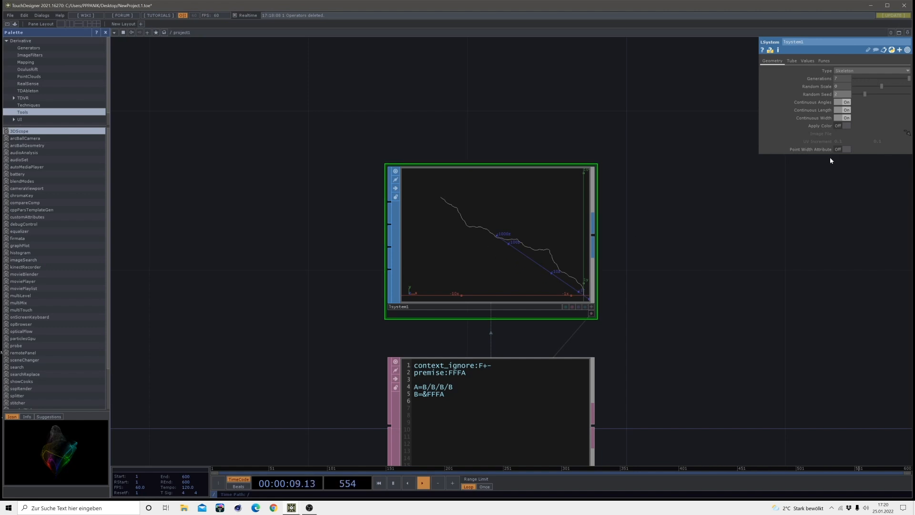
mouse_move(865, 94)
left_mouse_down()
mouse_move(877, 95)
mouse_move(860, 93)
left_mouse_up()
left_click(831, 235)
left_click_drag(860, 94, 831, 110)
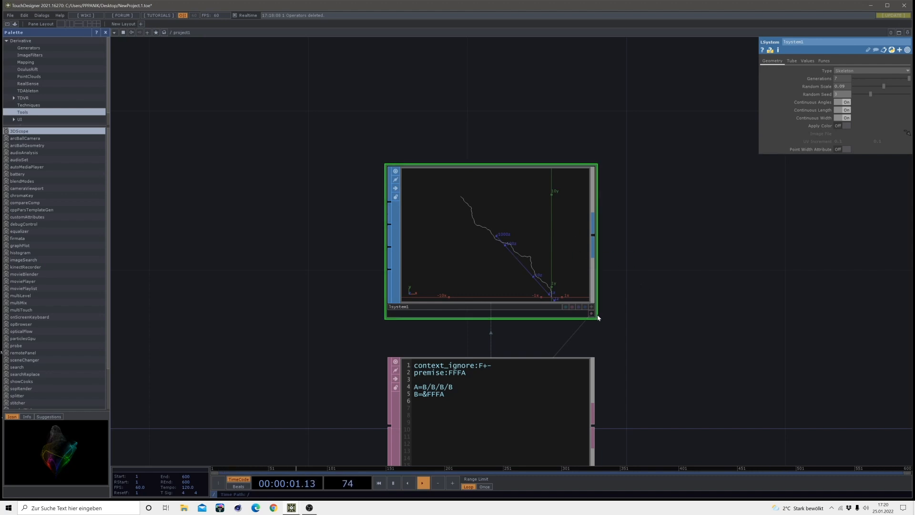
Add a Transform SOP after lsystem1, wired to its output and placed beside it in the network.
scroll(676, 311, "down", 2)
scroll(553, 243, "up", 2)
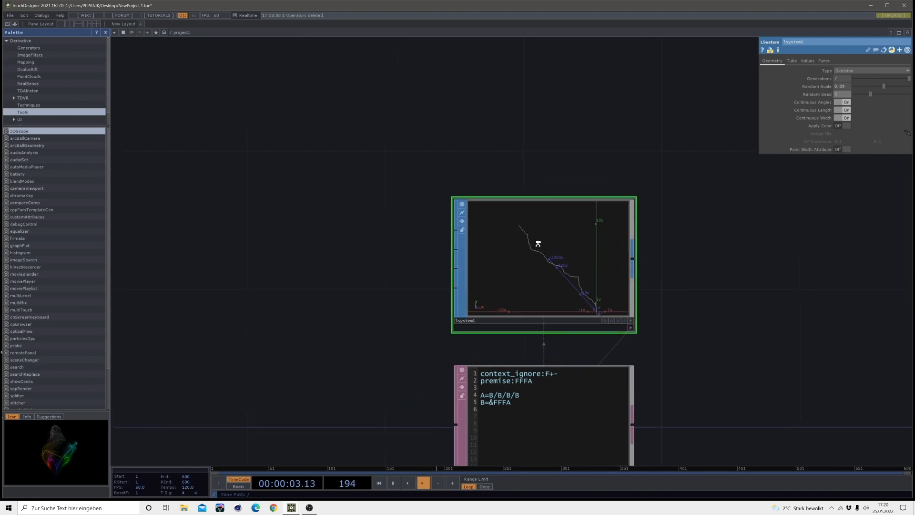
left_click_drag(702, 267, 641, 284)
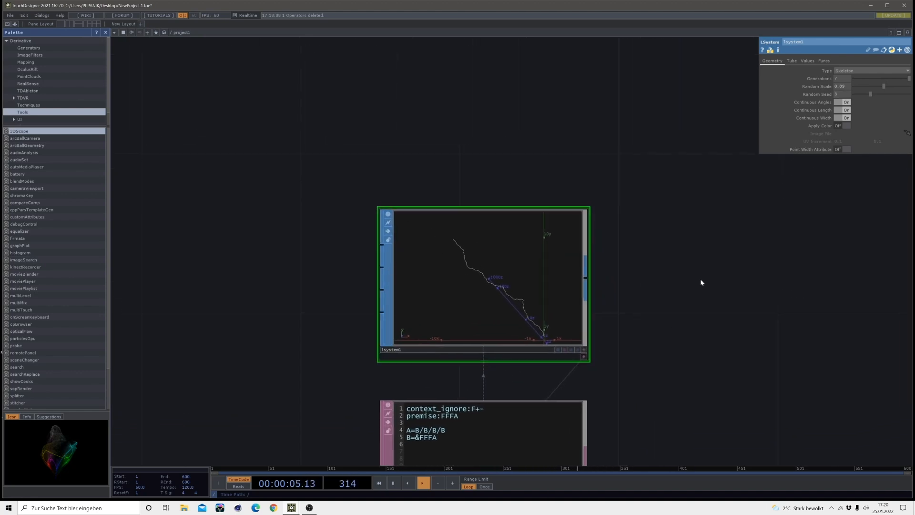
scroll(714, 297, "down", 3)
left_click_drag(730, 310, 529, 310)
scroll(529, 311, "down", 3)
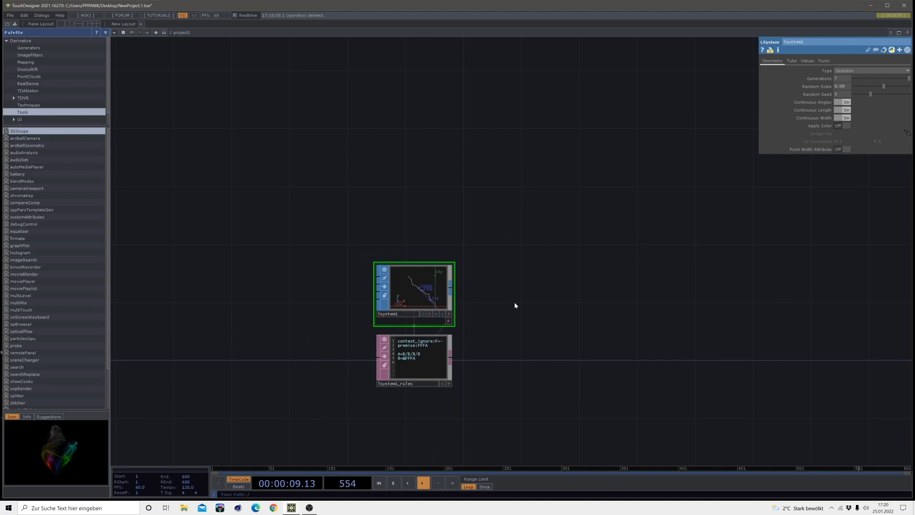
key("Tab")
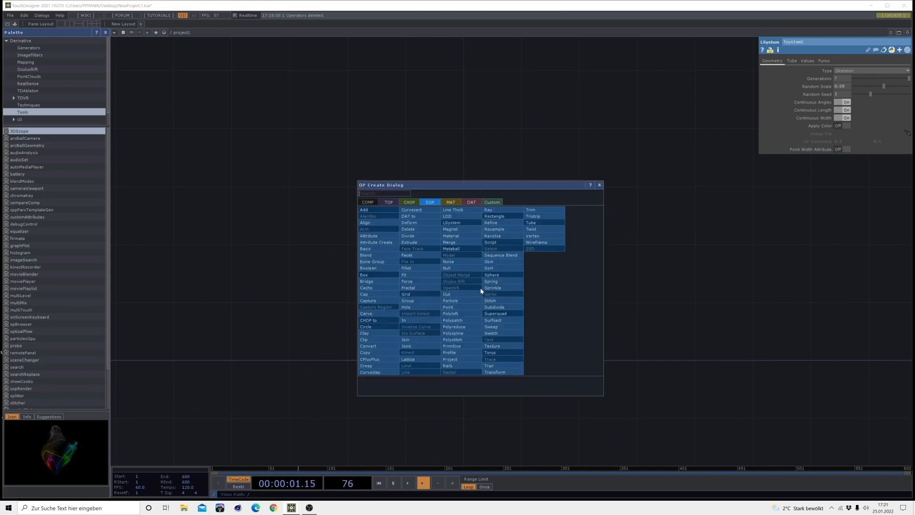
left_click(496, 372)
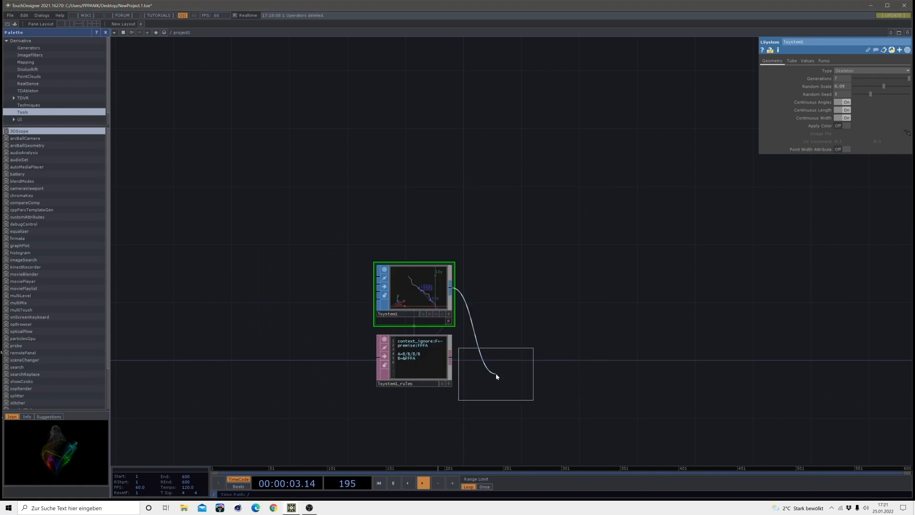
left_click(518, 286)
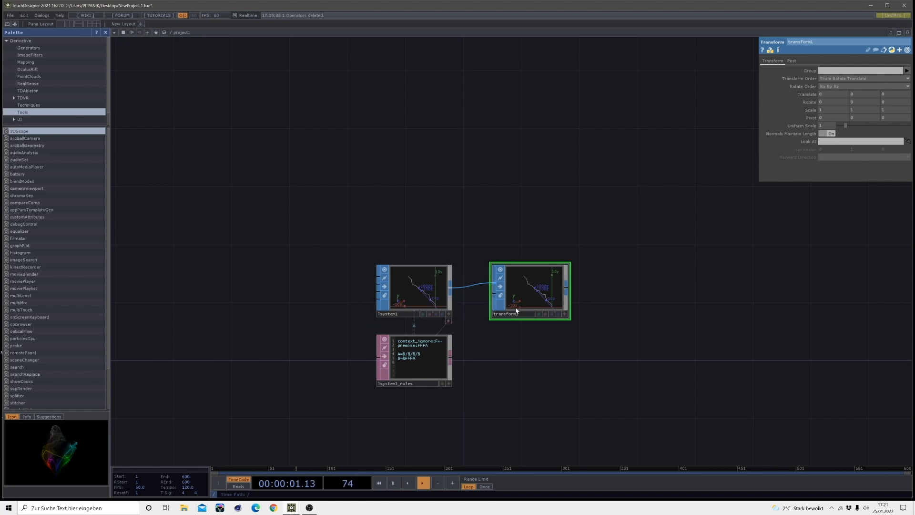
left_click(424, 301)
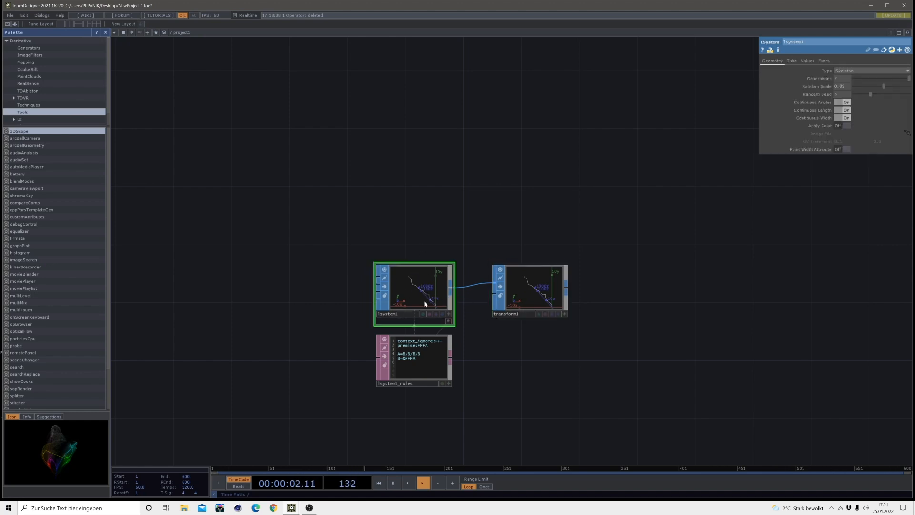
left_click(807, 60)
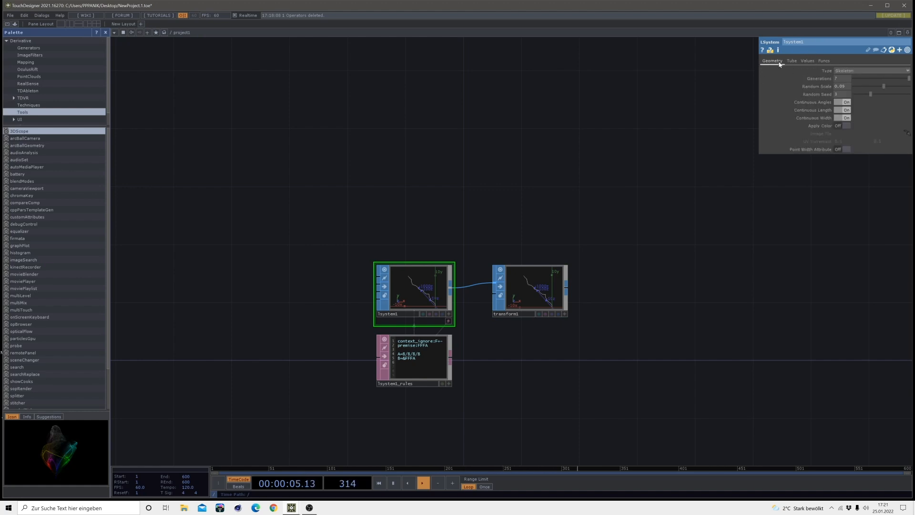
left_click(527, 301)
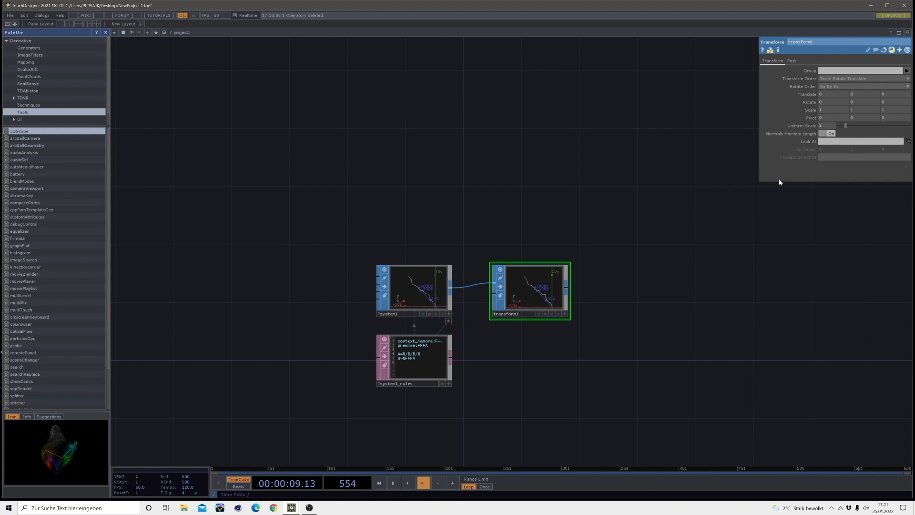
Add a Null SOP wired to the output of transform1.
left_click_drag(602, 268, 414, 303)
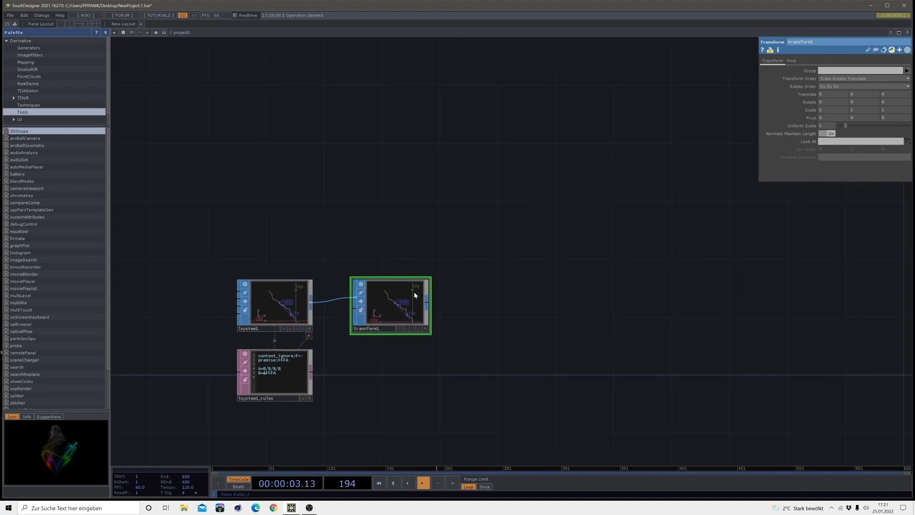
left_click_drag(427, 303, 462, 302)
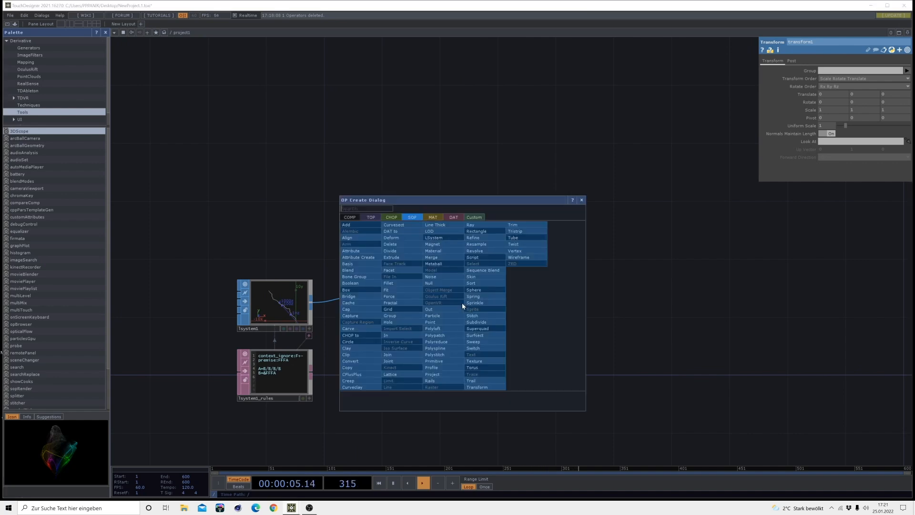
left_click(444, 285)
left_click(524, 304)
Add a Geometry COMP fed by the output of null1.
left_click_drag(579, 309, 490, 293)
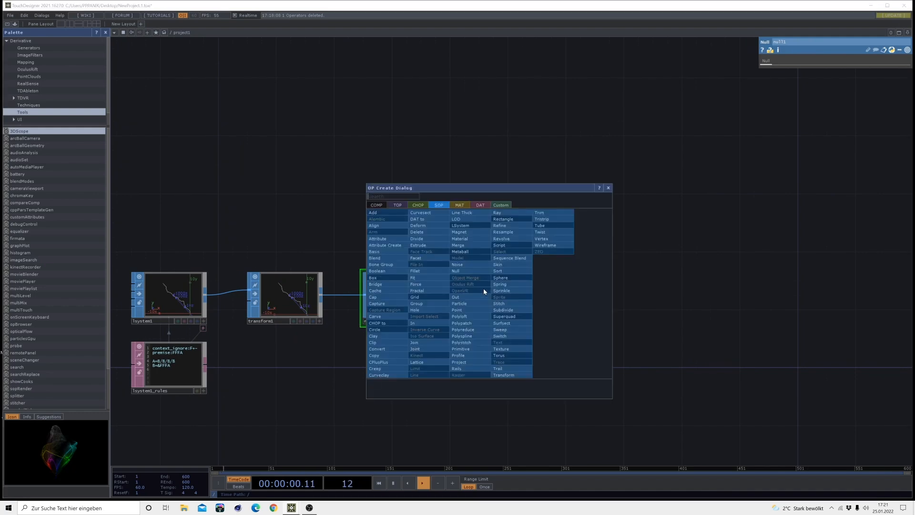
left_click(377, 205)
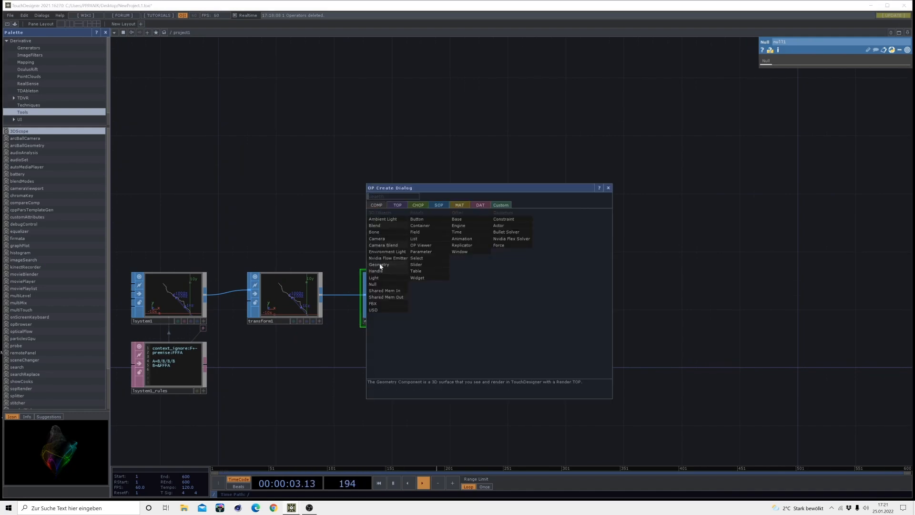
left_click(379, 264)
left_click(522, 301)
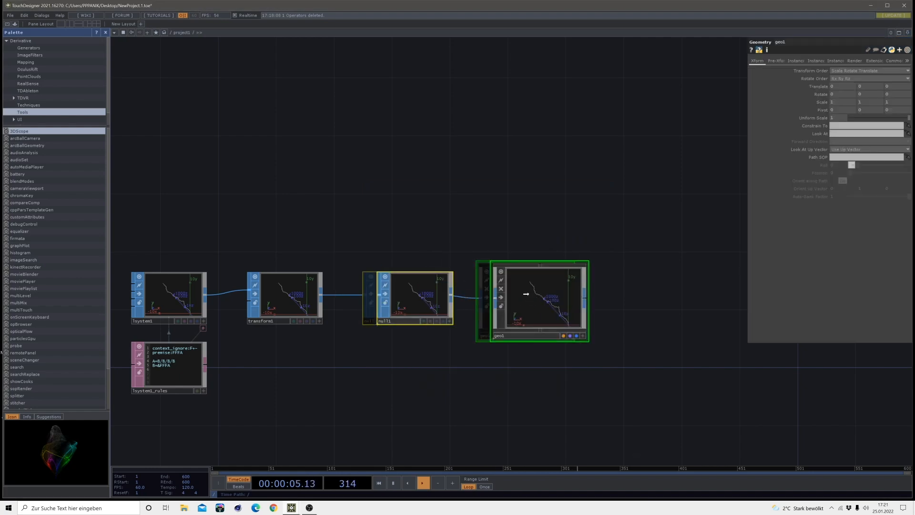
Add a Camera COMP and a Light COMP side by side above the geometry component.
key("Tab")
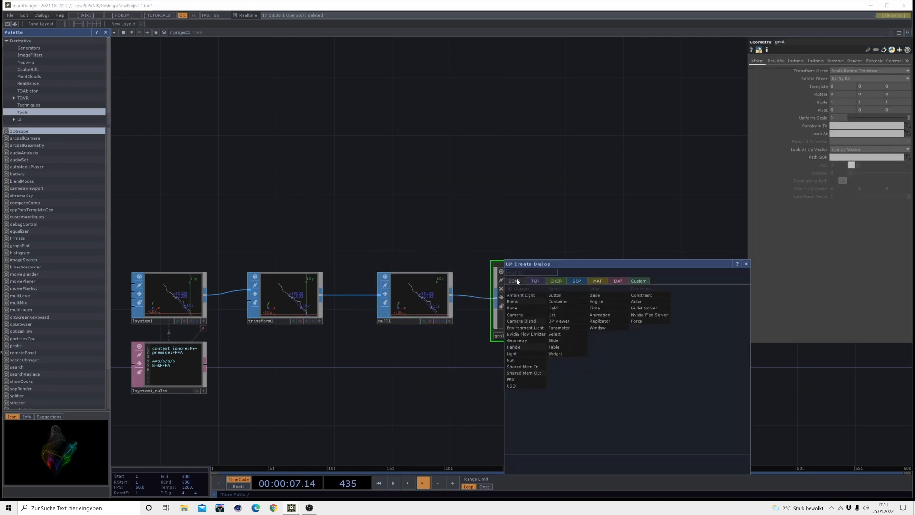
left_click(524, 318)
left_click(470, 205)
key("Tab")
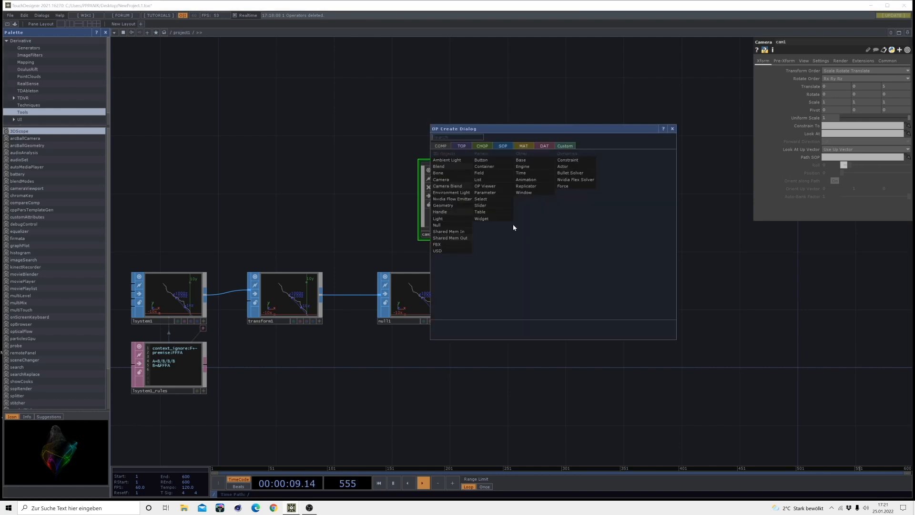
left_click(451, 218)
left_click(593, 199)
Add a Render TOP beside geo1 to render the branch through the camera and light.
left_click_drag(603, 289, 526, 285)
key("Tab")
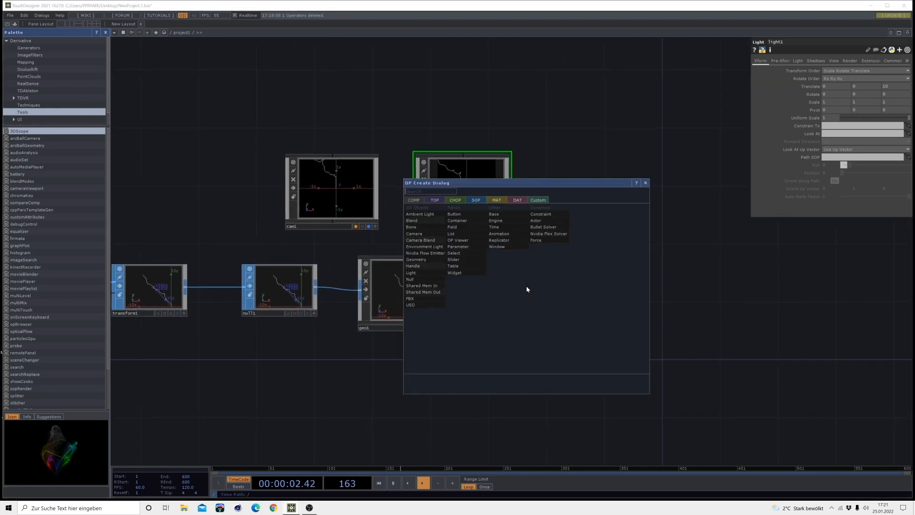
left_click(440, 200)
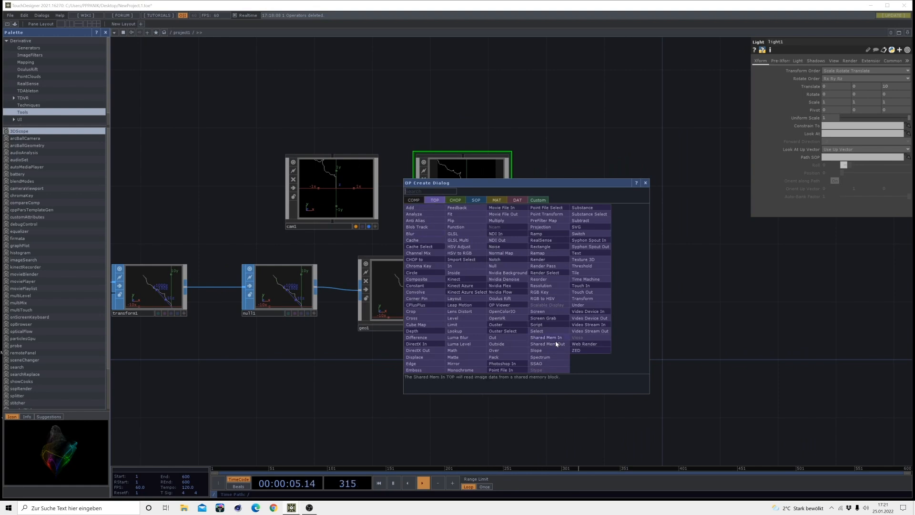
left_click(548, 260)
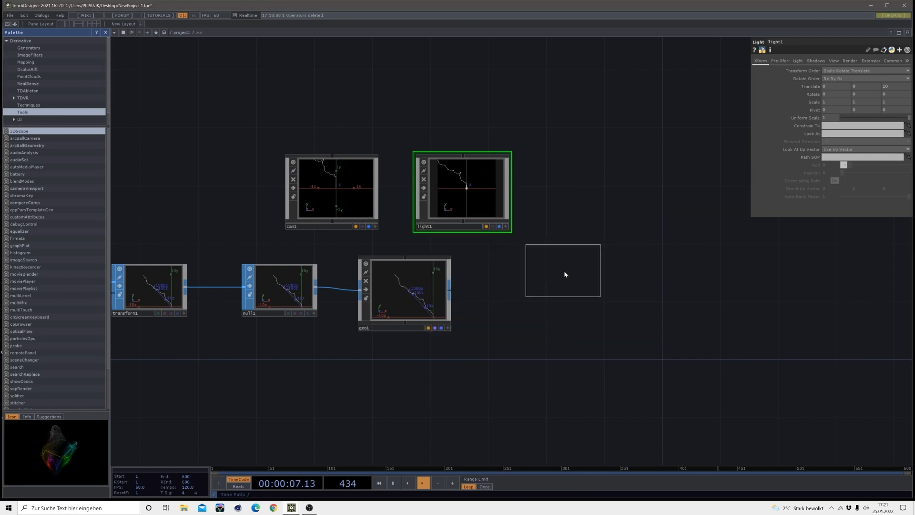
left_click(555, 289)
Wire a Null TOP to render1, placed well away from it, and display it as the network background.
left_click_drag(632, 341, 508, 353)
left_click(467, 304)
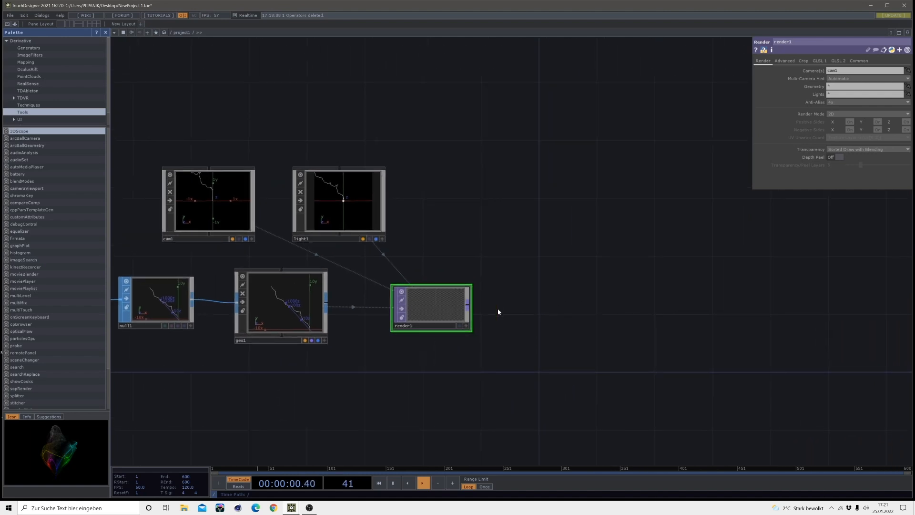
left_click(719, 295)
left_click(710, 277)
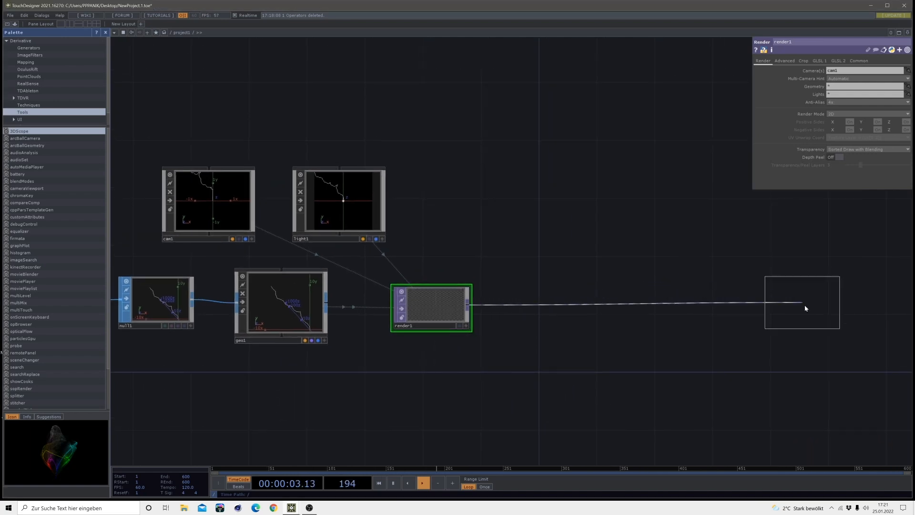
left_click(819, 304)
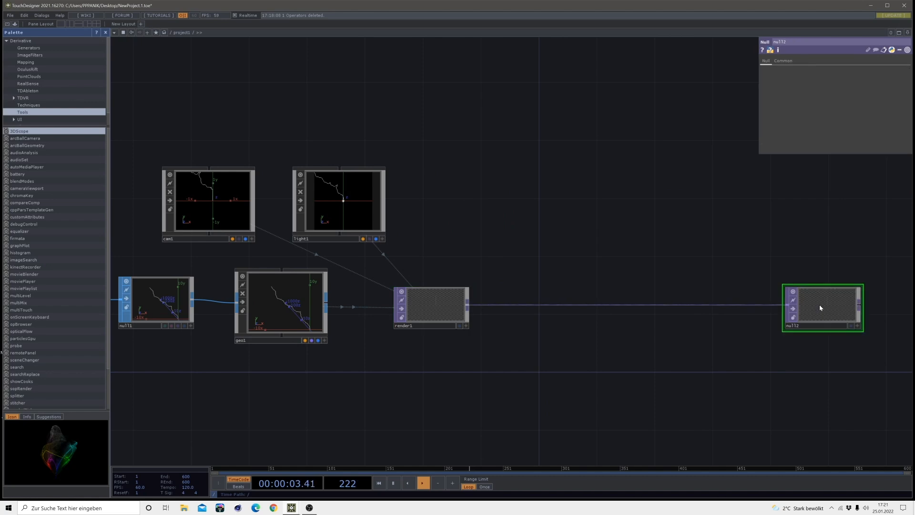
left_click(850, 326)
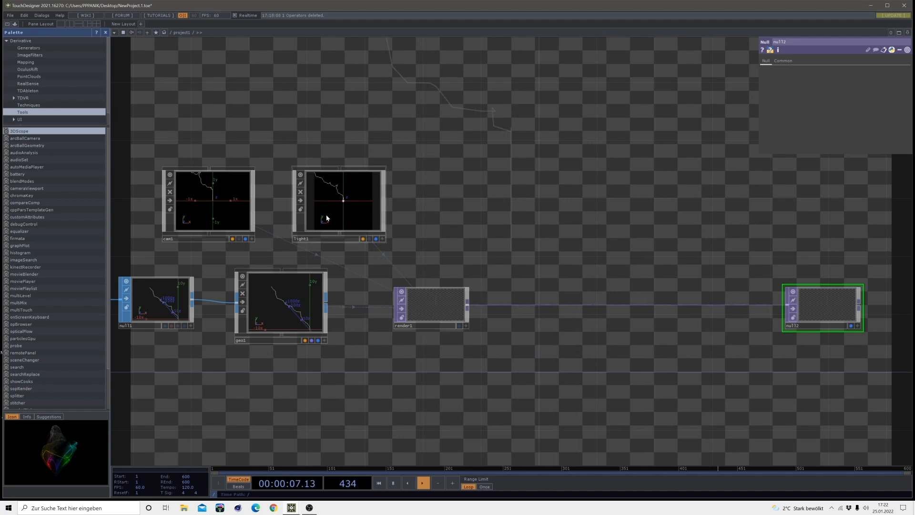
Set the Translate of cam1 to Y 3.5 and Z 12 to frame the branch.
left_click(218, 216)
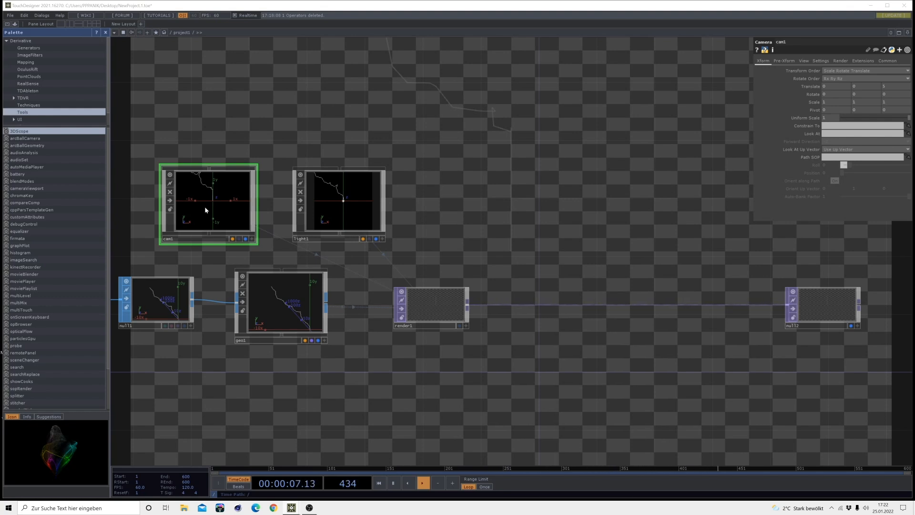
middle_click_drag(839, 87, 858, 72)
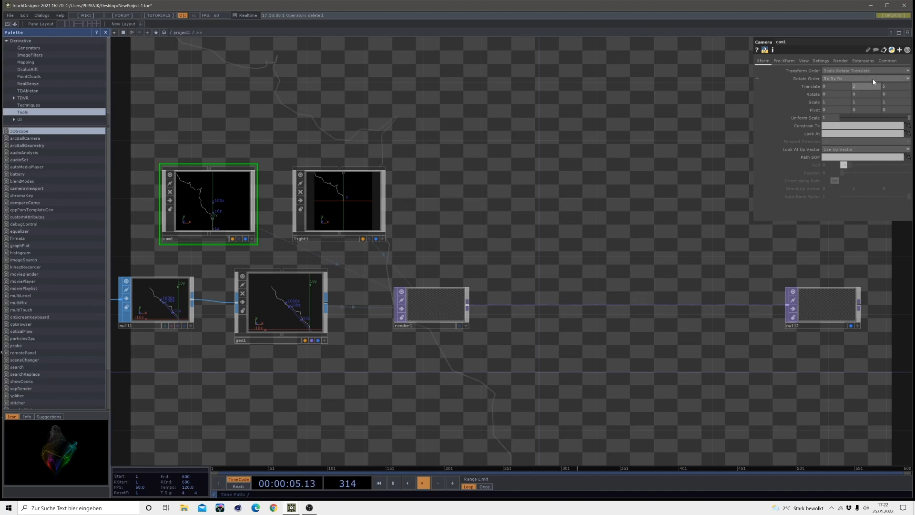
left_click(887, 81)
left_click(887, 88)
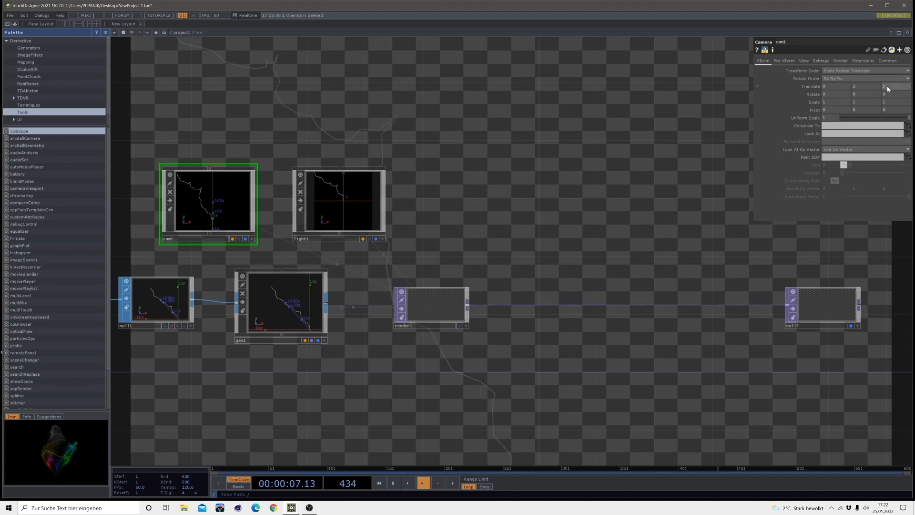
middle_click_drag(887, 88, 869, 79)
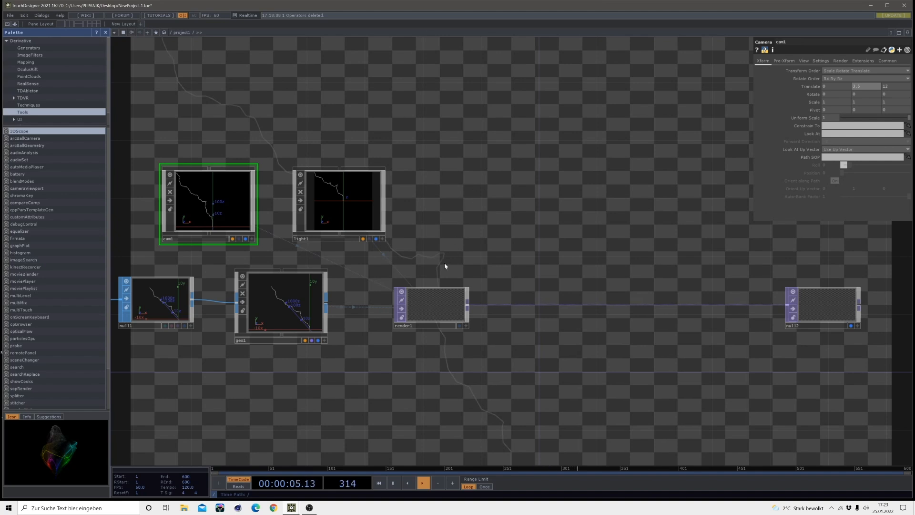
Set the resolution of render1 to 1920 x 1080.
left_click(431, 315)
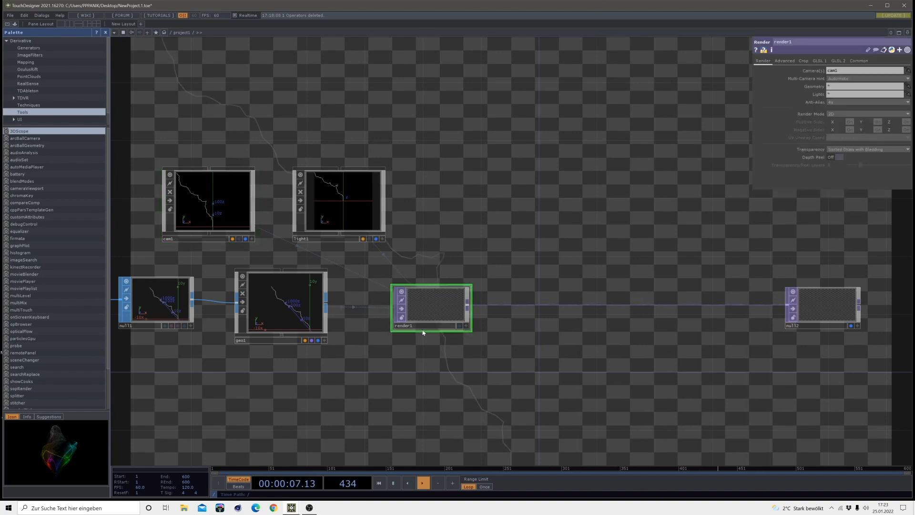
left_click(859, 61)
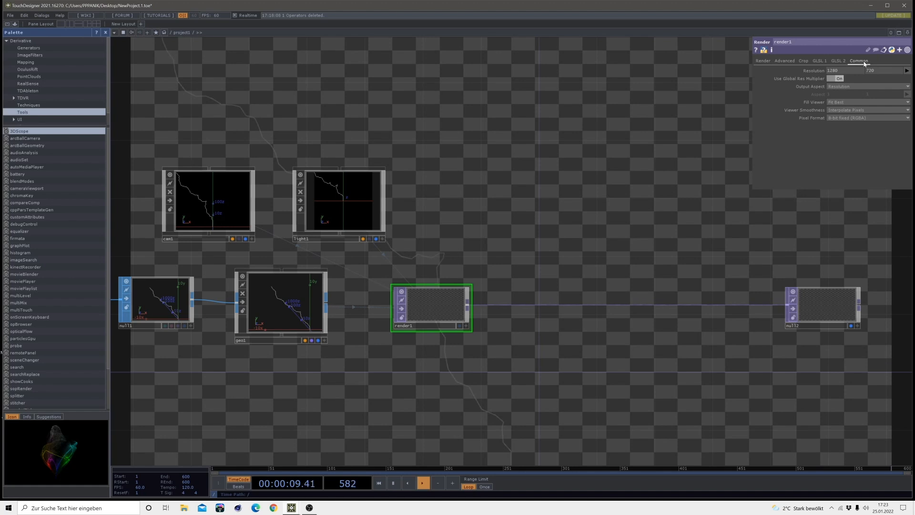
left_click(906, 71)
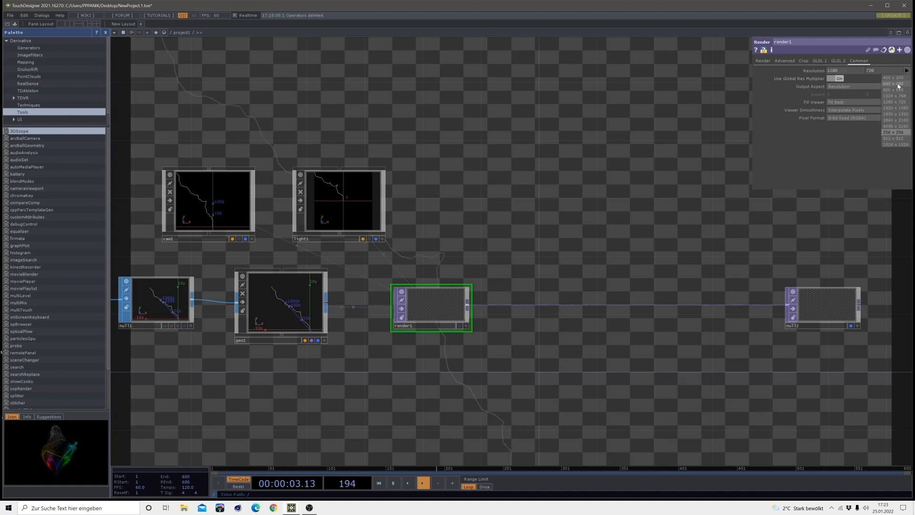
left_click(900, 109)
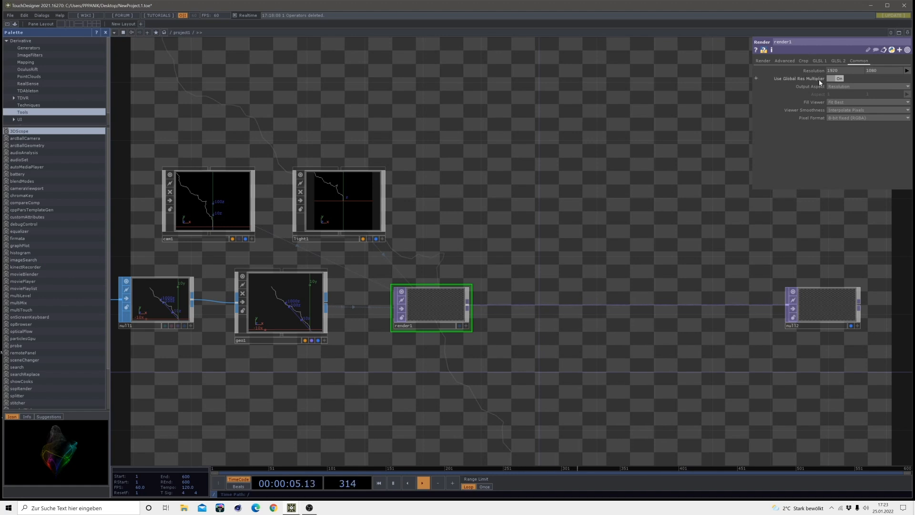
left_click(907, 70)
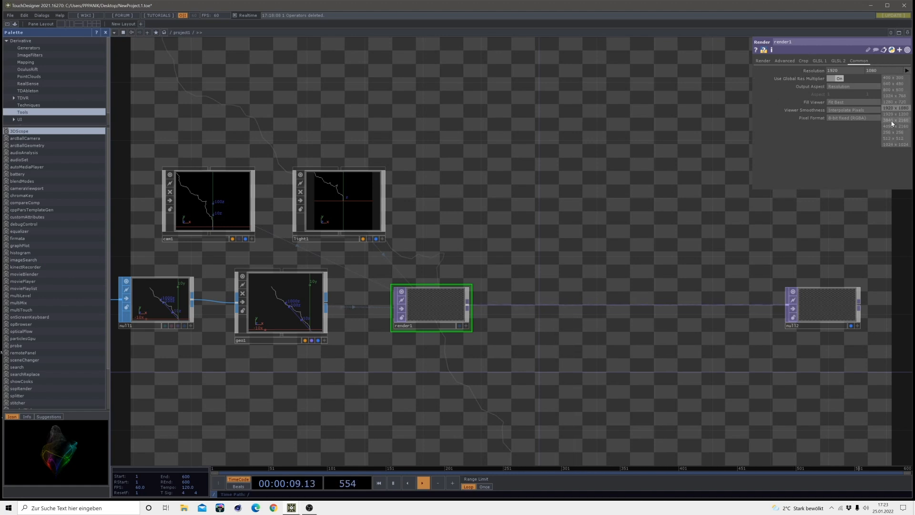
left_click(846, 161)
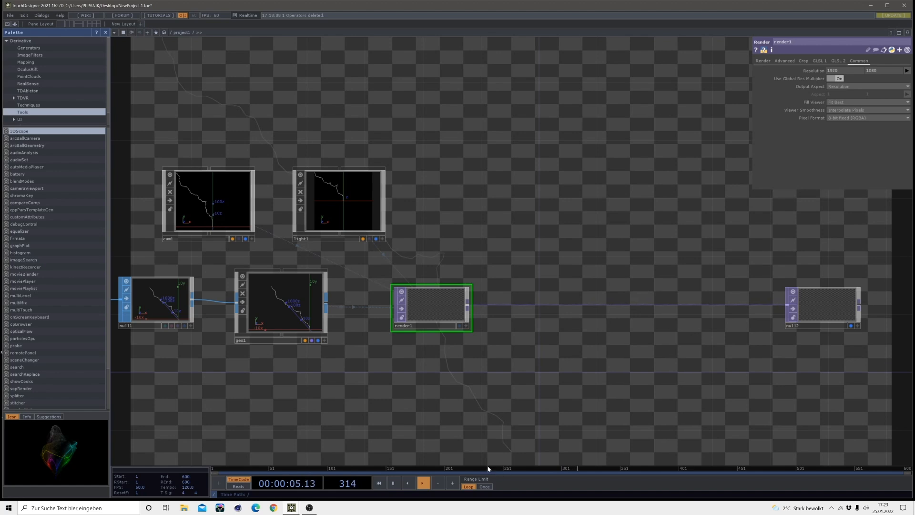
Set the Pixel Format of render1 to 32-bit float (RGBA).
left_click(835, 118)
left_click(835, 149)
left_click(834, 119)
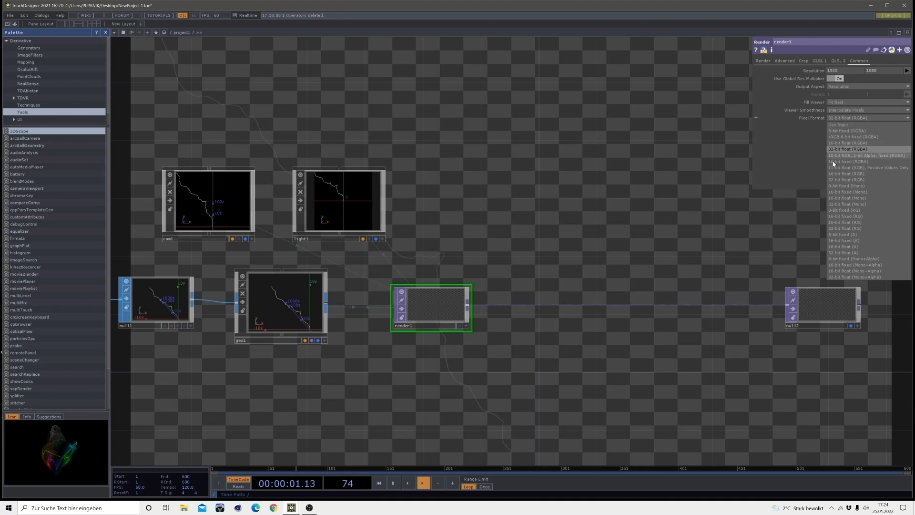
left_click(591, 253)
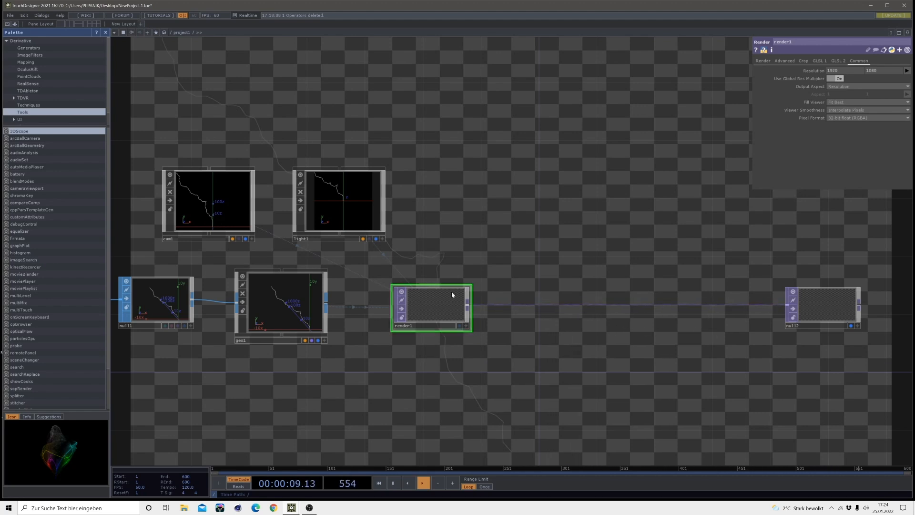
Create a Line MAT below geo1 and assign it to geo1 as its material.
left_click_drag(484, 337, 705, 335)
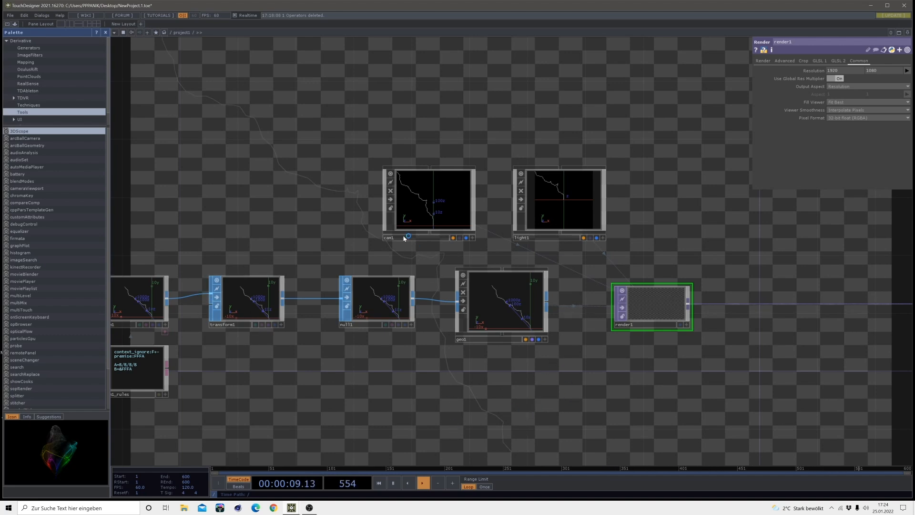
left_click_drag(556, 343, 521, 317)
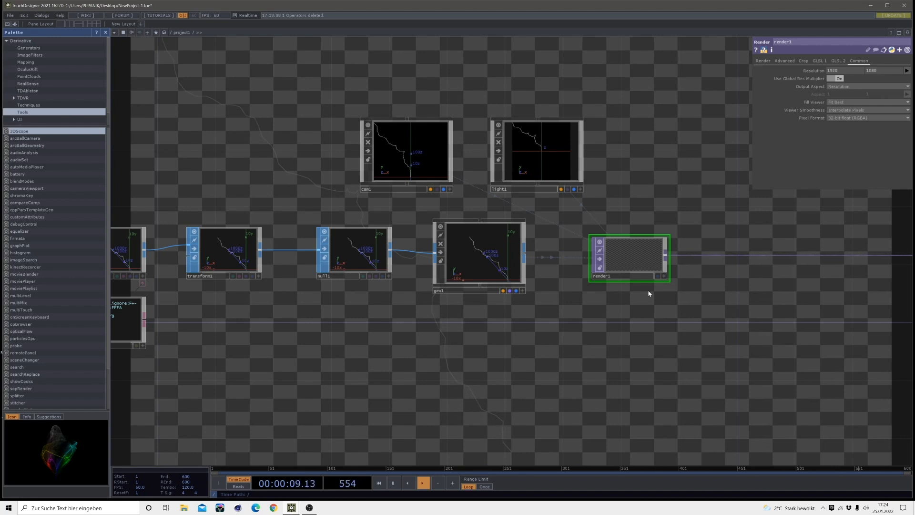
left_click_drag(605, 321, 575, 307)
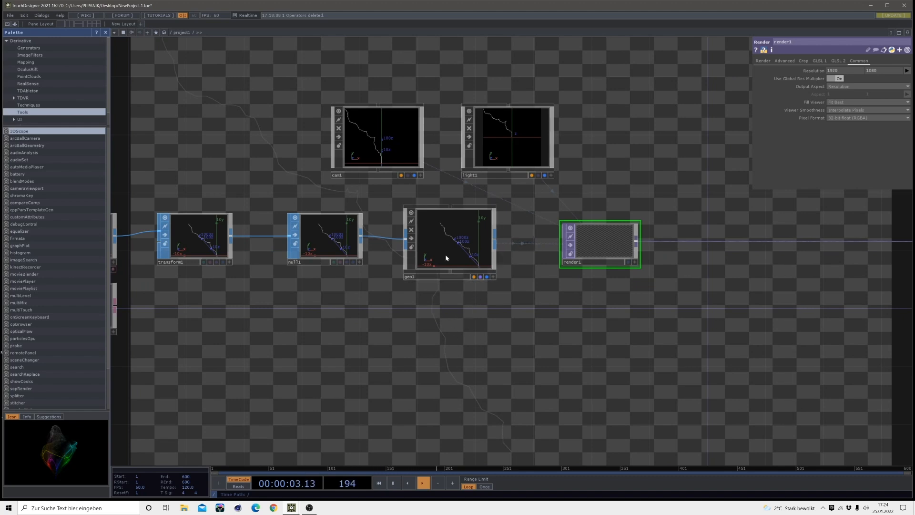
key("Tab")
left_click(419, 153)
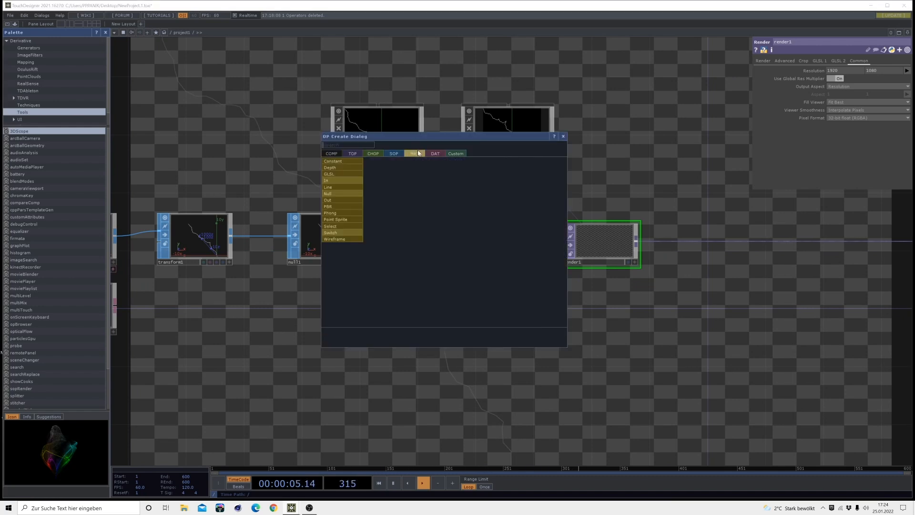
left_click(332, 189)
left_click(459, 335)
left_click_drag(460, 344, 454, 240)
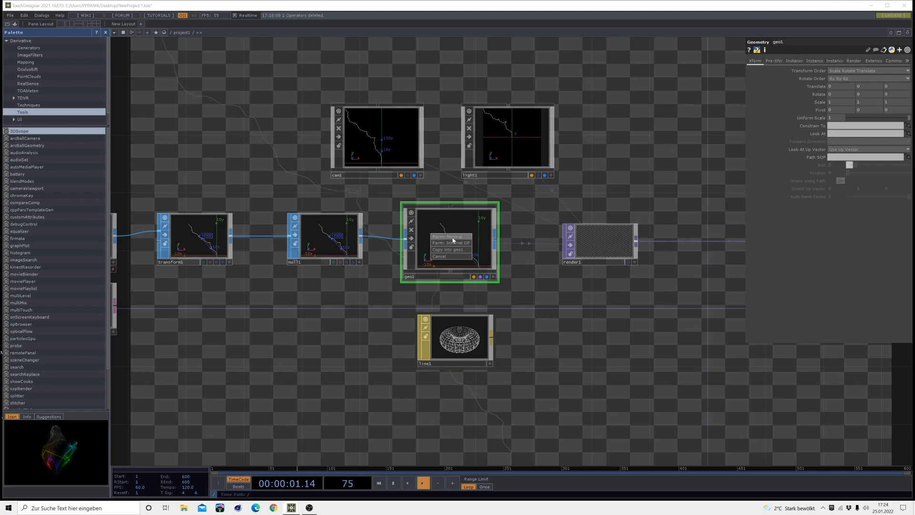
left_click(453, 237)
Disable Specify Line Far Color on the line1 material and set its Line Near Color to pure white (1, 1, 1).
left_click_drag(547, 343, 543, 225)
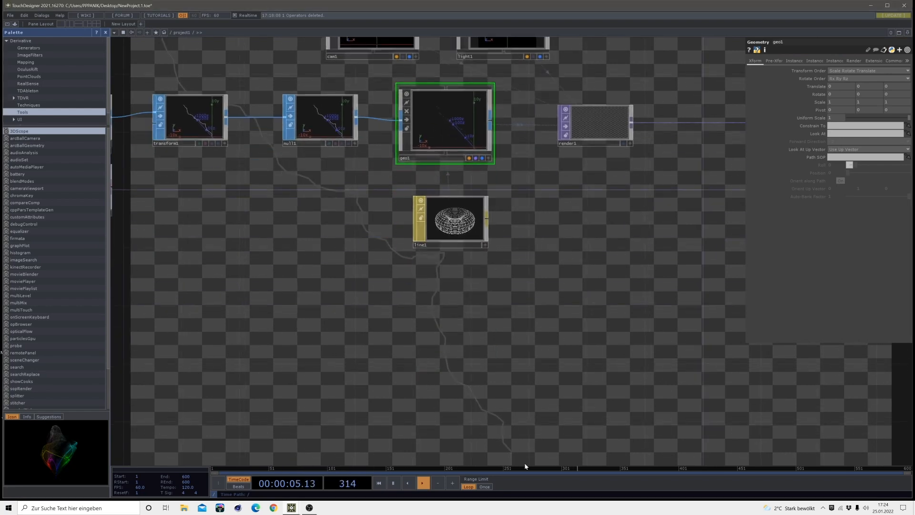
left_click_drag(641, 253, 566, 377)
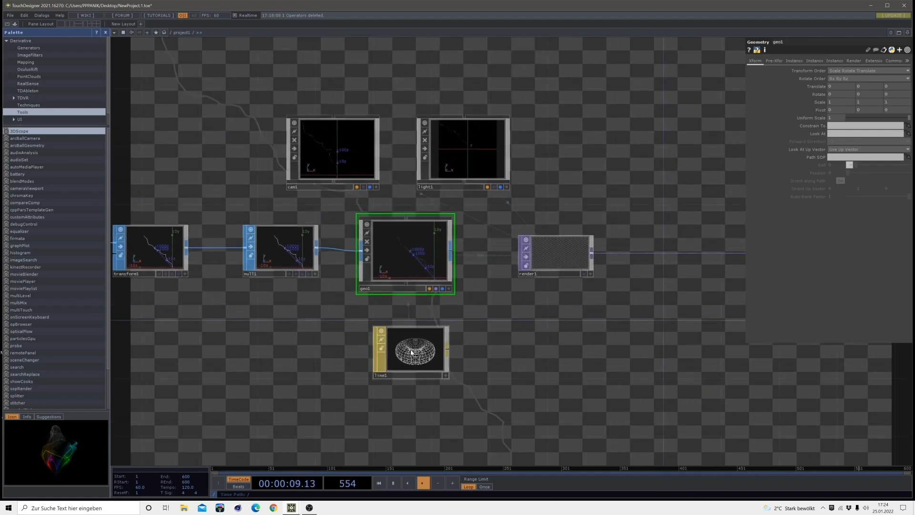
left_click(425, 374)
scroll(425, 373, "up", 5)
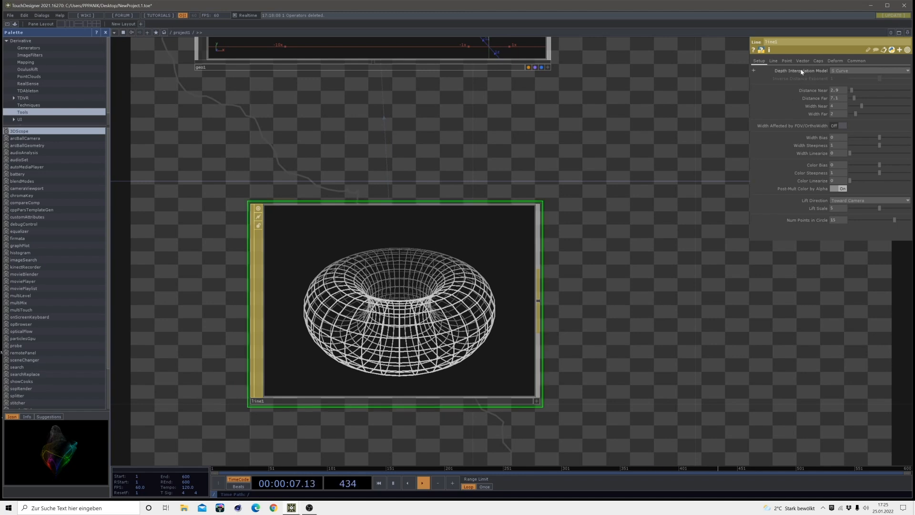
left_click(774, 62)
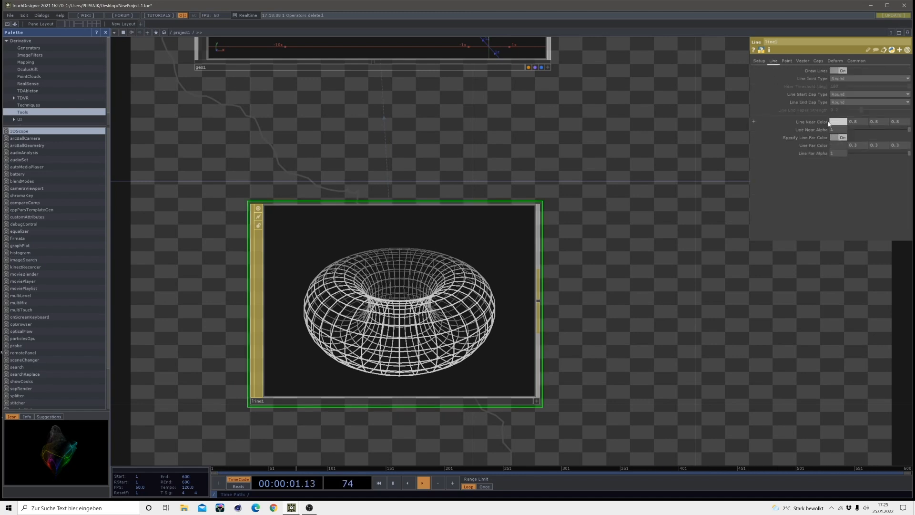
left_click(835, 139)
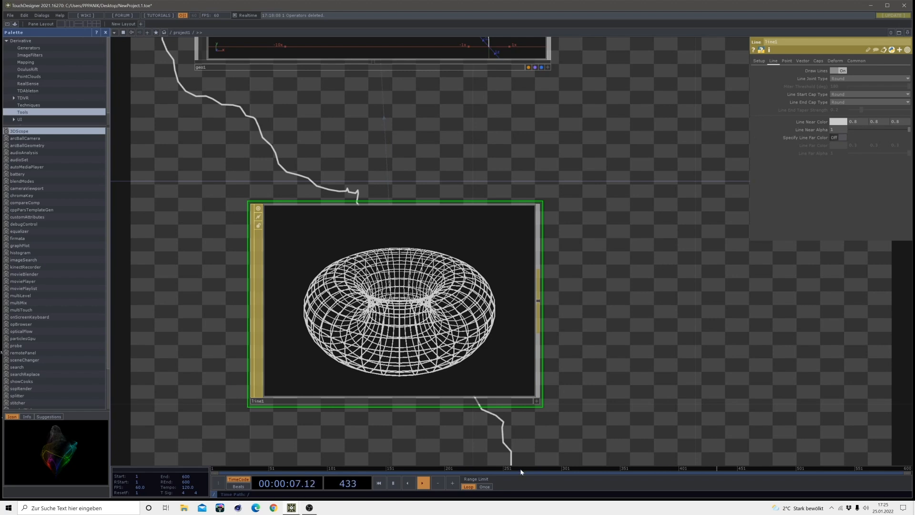
left_click(838, 123)
left_click_drag(874, 137, 896, 138)
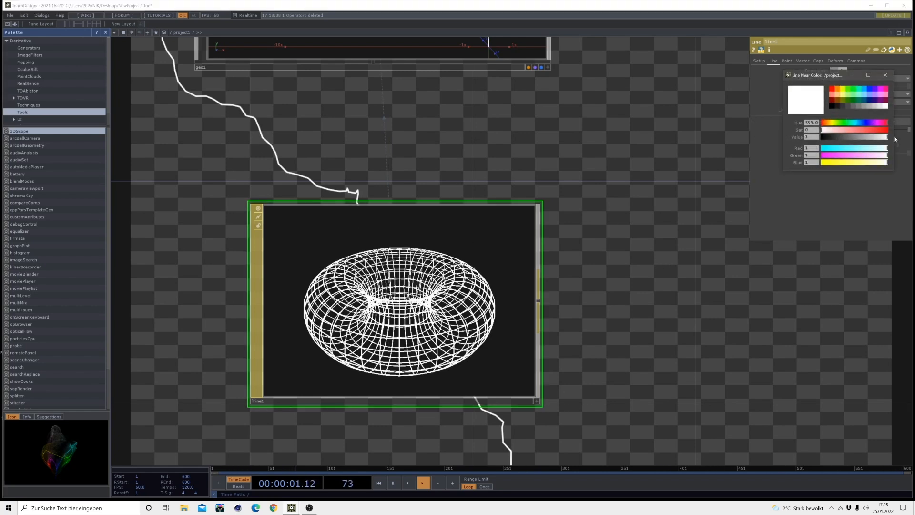
left_click(885, 74)
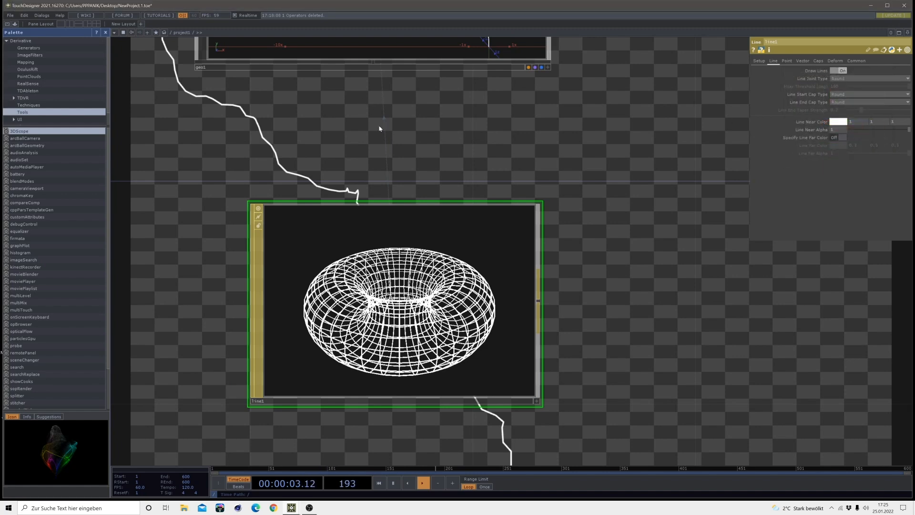
Set both Width Near and Width Far of the line1 material to 1.
left_click_drag(598, 279, 780, 409)
mouse_move(572, 334)
left_mouse_down()
mouse_move(659, 286)
mouse_move(571, 334)
left_mouse_up()
scroll(457, 282, "down", 5)
left_click_drag(589, 296, 325, 277)
left_click_drag(440, 300, 490, 343)
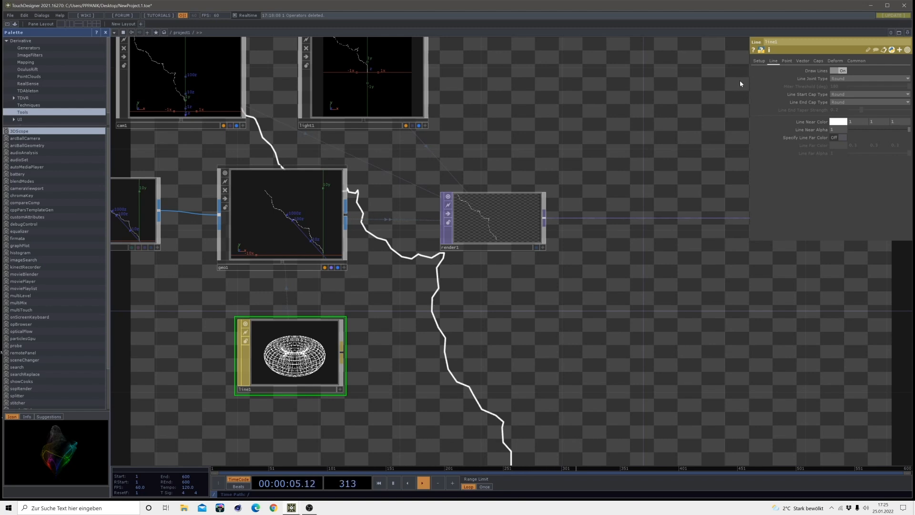
left_click(758, 62)
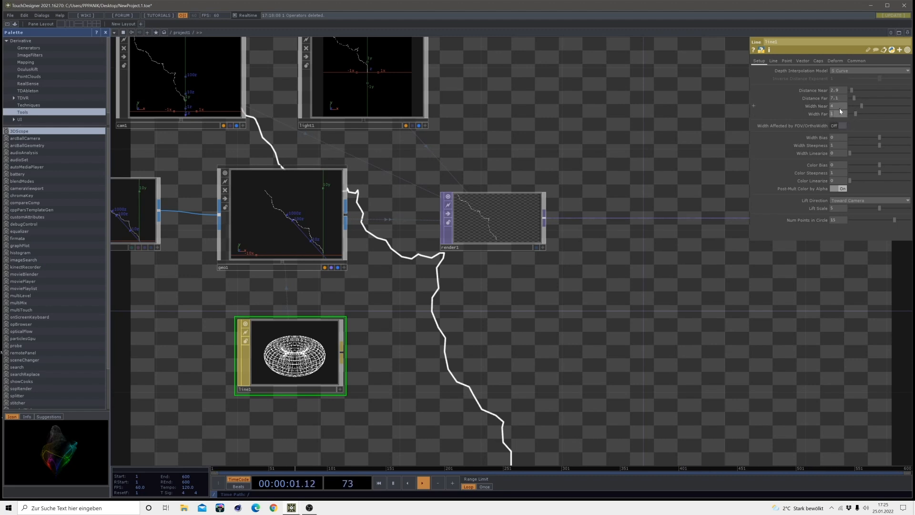
left_click(839, 108)
type("1")
left_click(840, 114)
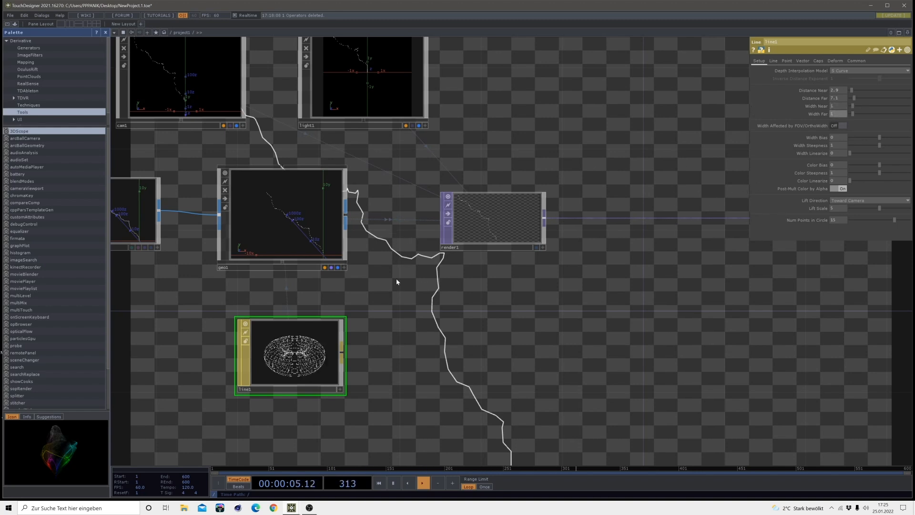
middle_click_drag(815, 113, 813, 101)
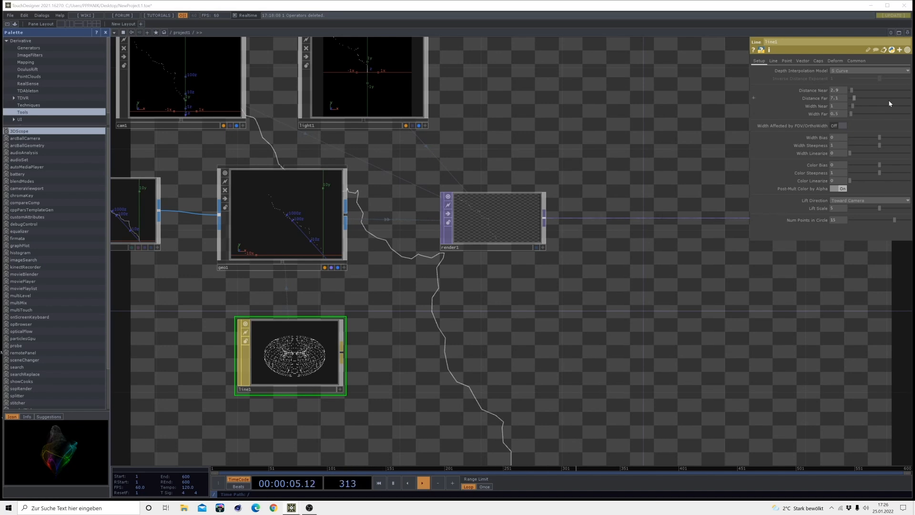
left_click(833, 116)
type("1")
left_click_drag(645, 332, 642, 342)
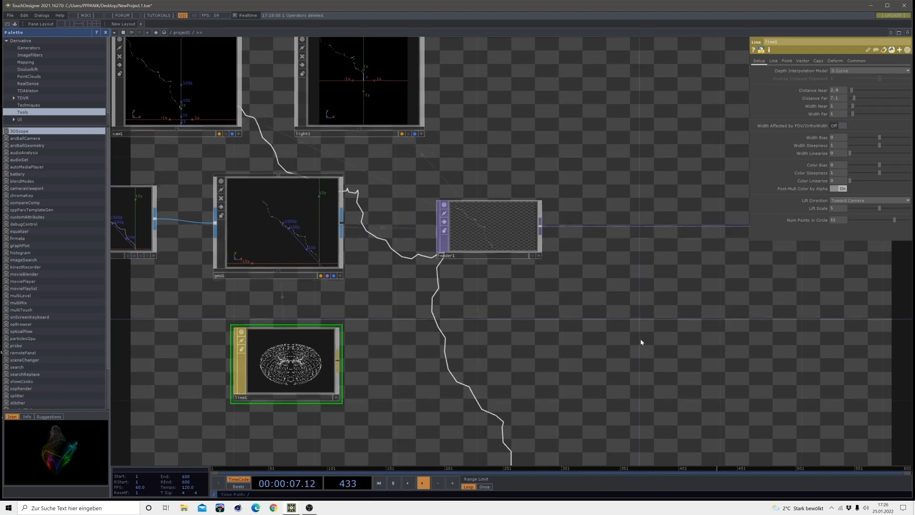
left_click_drag(508, 339, 482, 314)
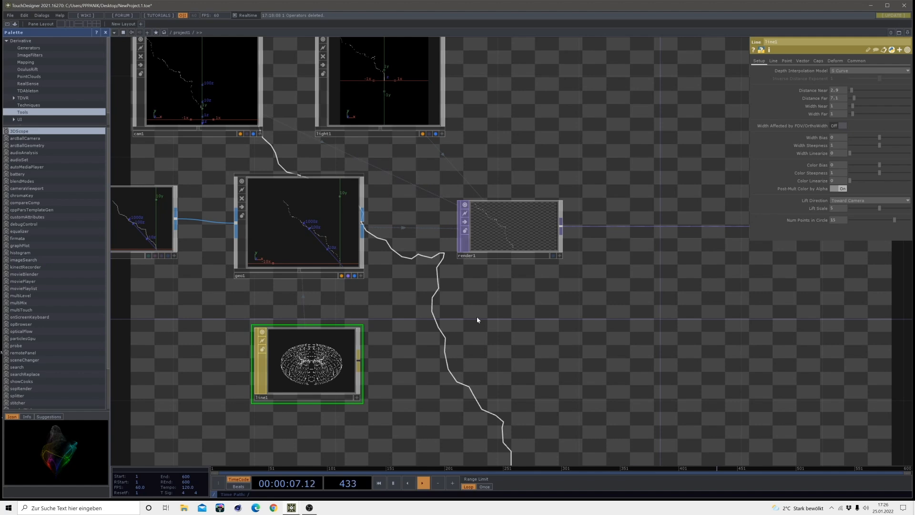
scroll(477, 315, "down", 5)
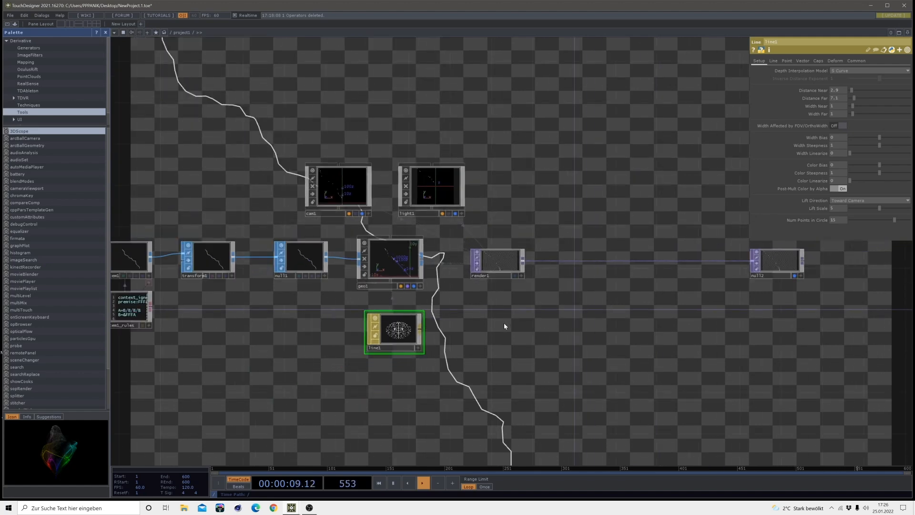
left_click(774, 62)
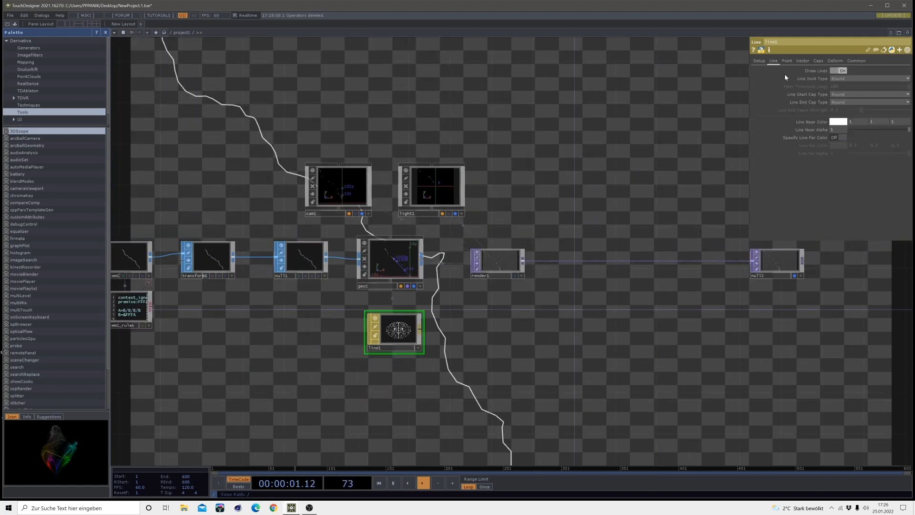
left_click(837, 122)
left_click_drag(846, 130, 817, 131)
left_click(531, 351)
left_click(881, 76)
Insert an RGB Key TOP into the wire between render1 and null2, just before null2.
right_click(730, 261)
left_click(733, 253)
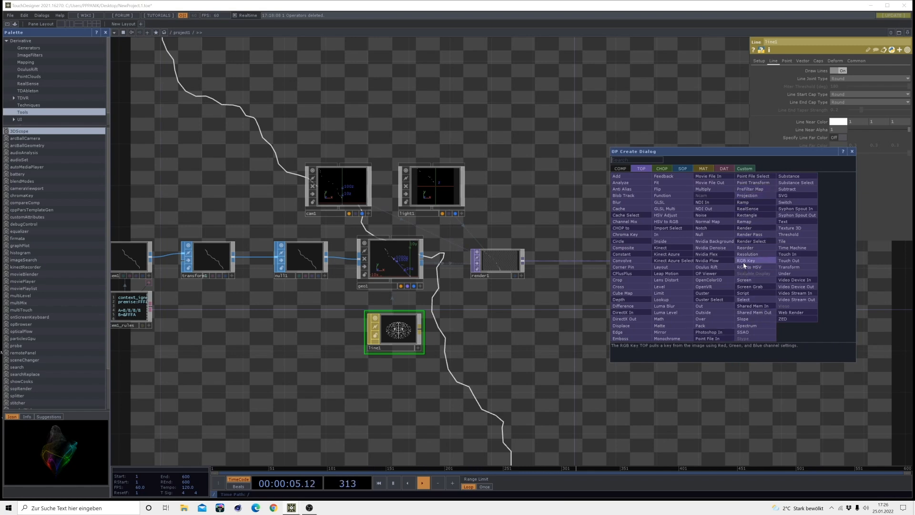
left_click(746, 260)
left_click(715, 263)
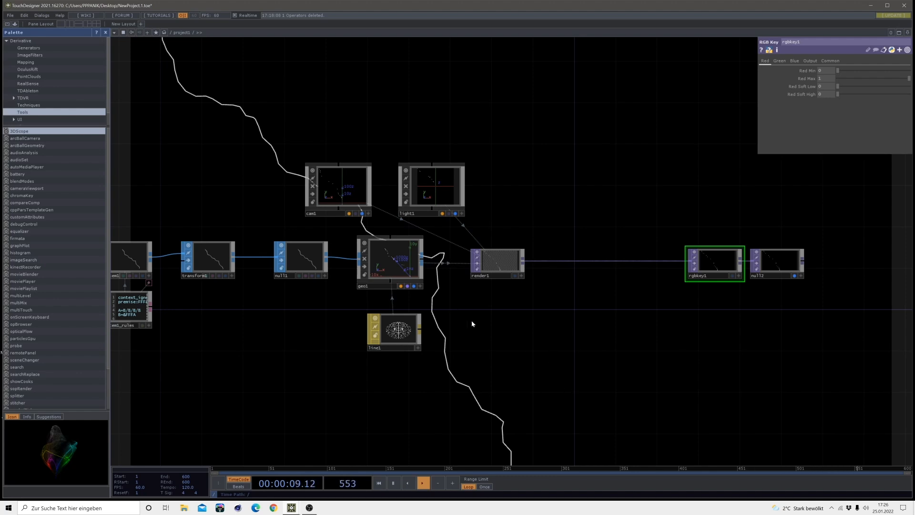
Create an Audio File In CHOP in the empty area below lsystem1_rules.
left_click_drag(491, 373, 631, 307)
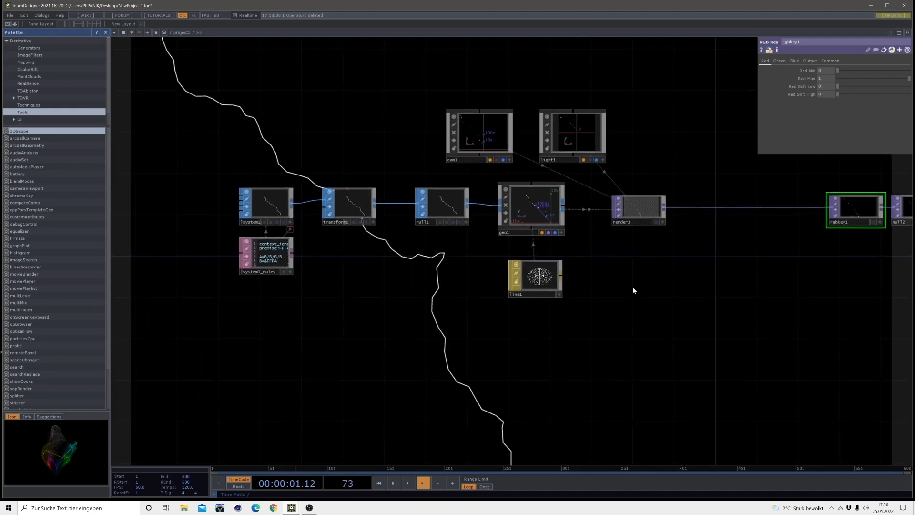
mouse_move(546, 269)
left_mouse_down()
mouse_move(528, 257)
mouse_move(537, 266)
left_mouse_up()
left_click_drag(469, 345, 491, 328)
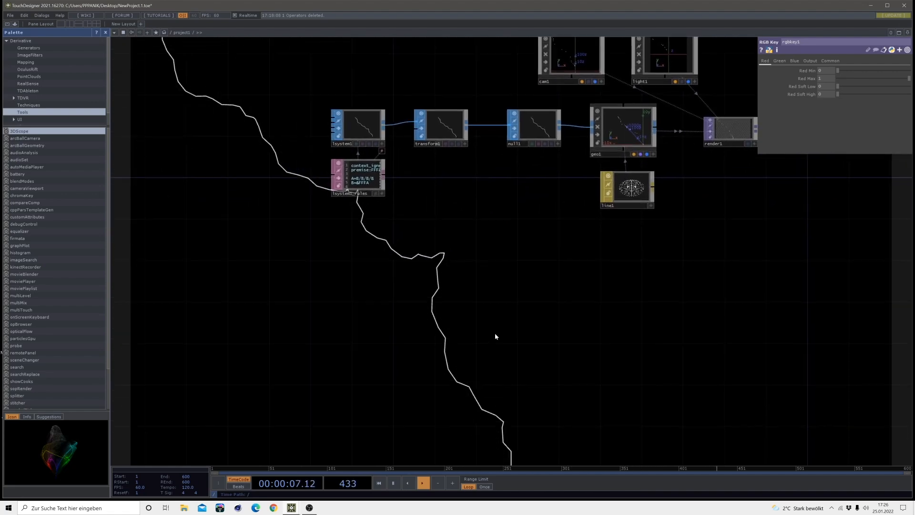
key("Tab")
left_click(423, 247)
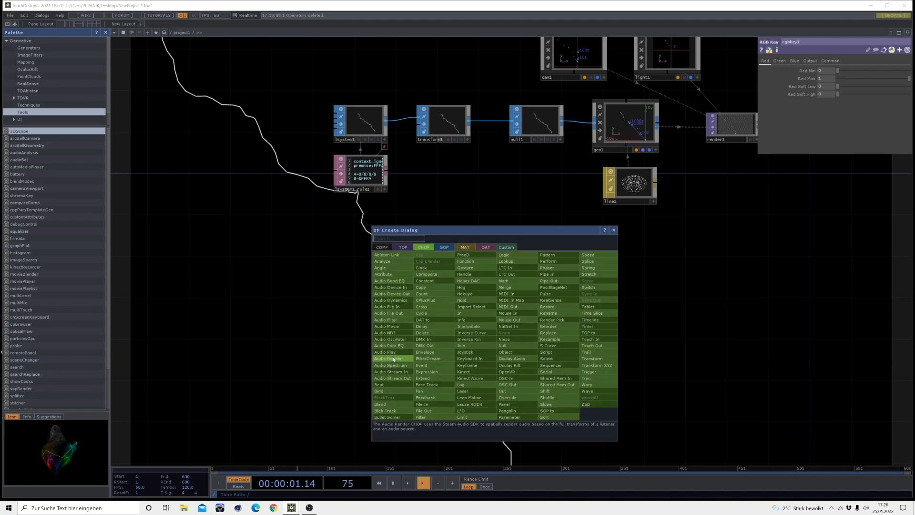
left_click(388, 307)
left_click(395, 276)
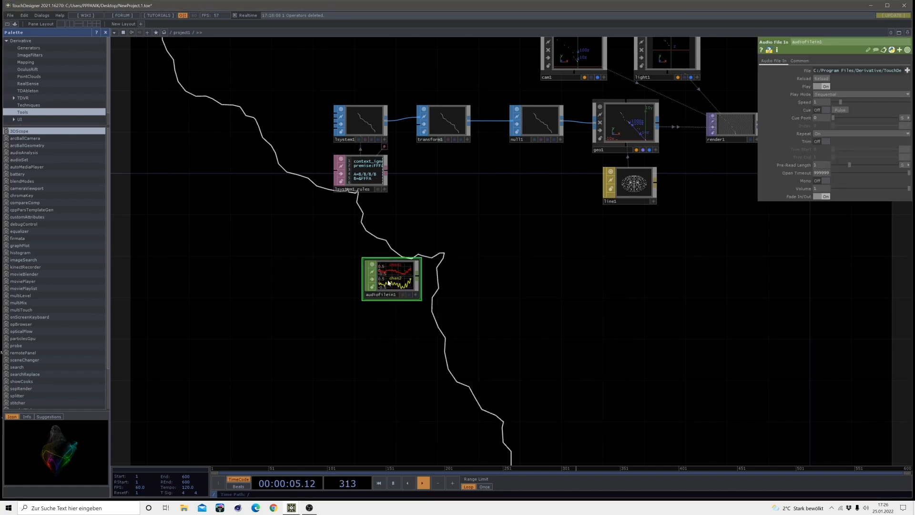
Wire an Audio Device Out CHOP to audiofilein1 and place it diagonally below, leaving space beside the audio source.
scroll(392, 280, "up", 5)
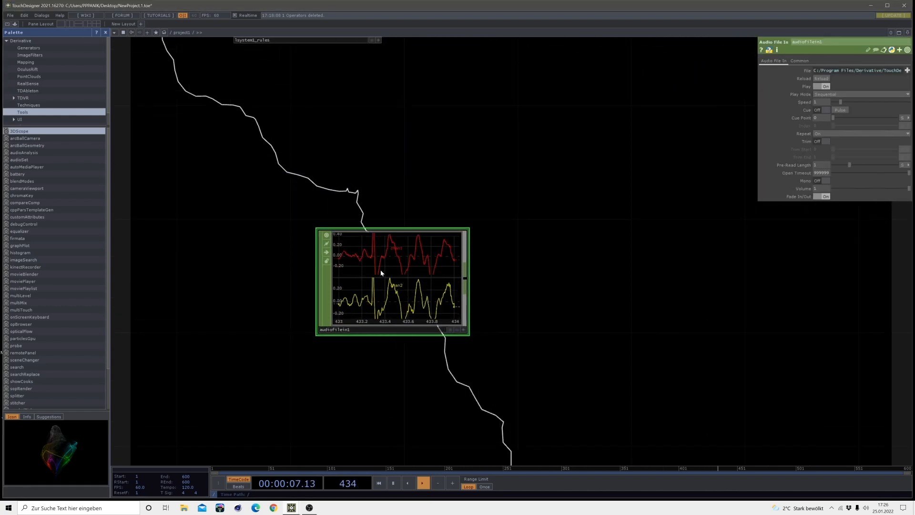
scroll(428, 263, "down", 5)
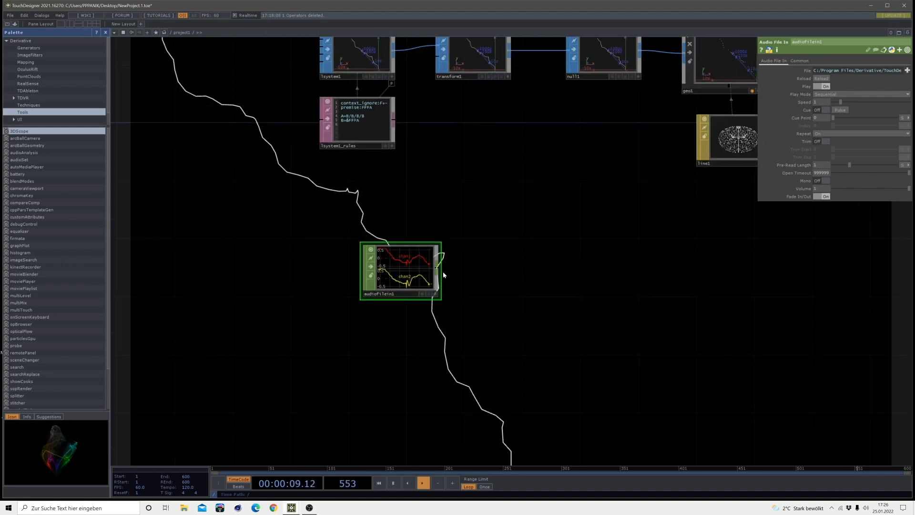
left_click_drag(412, 274, 391, 294)
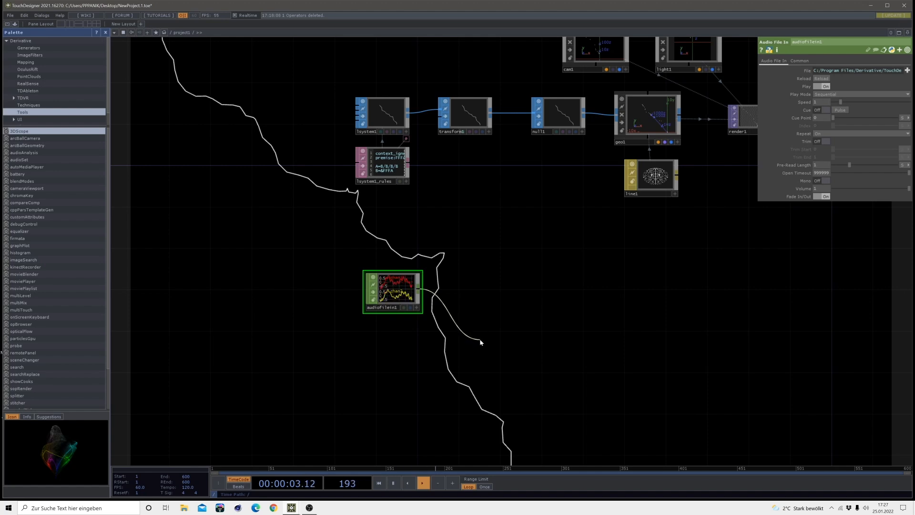
key("Tab")
left_click(379, 300)
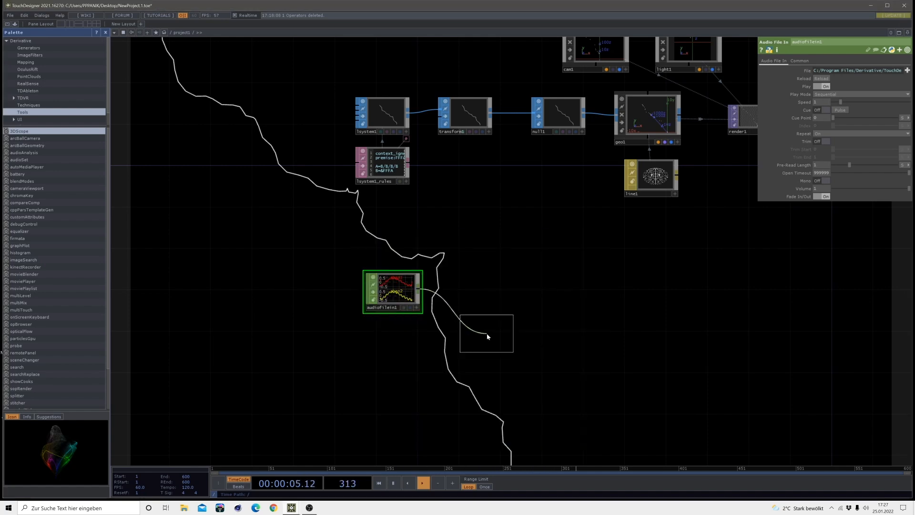
left_click(481, 346)
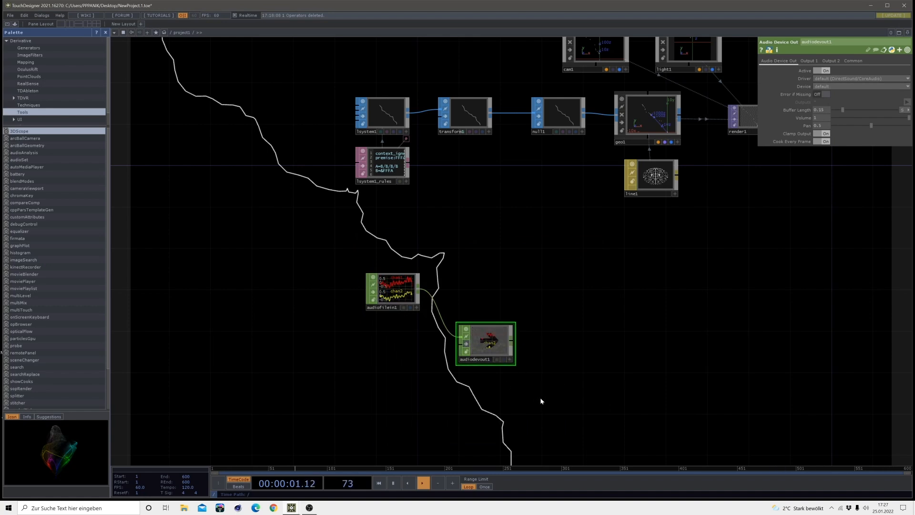
left_click_drag(476, 351, 477, 372)
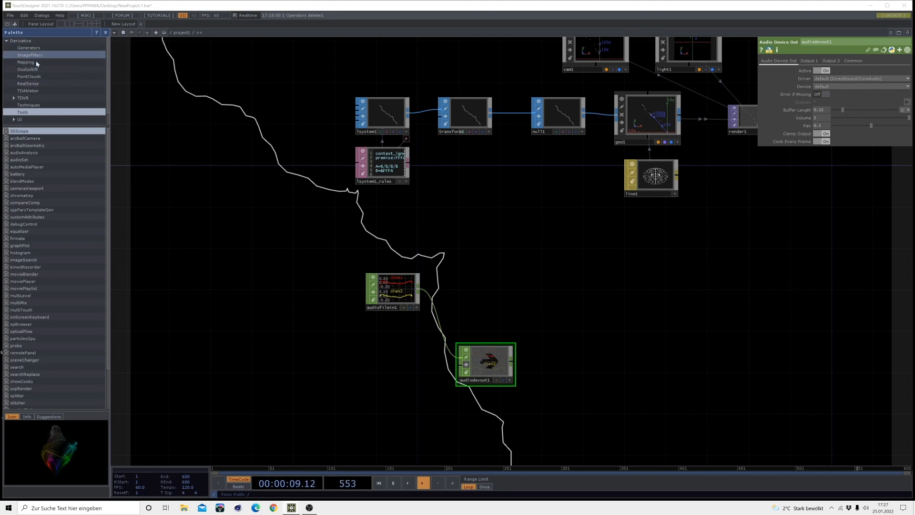
Add the audioAnalysis component from the palette's Tools beside audiofilein1, above audiodevout1, and feed it the audio file signal.
scroll(35, 79, "down", 1)
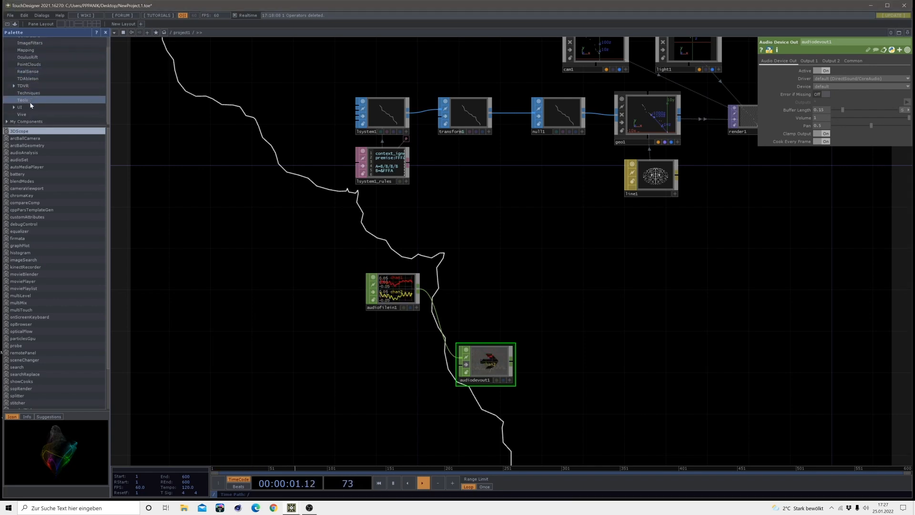
left_click(21, 153)
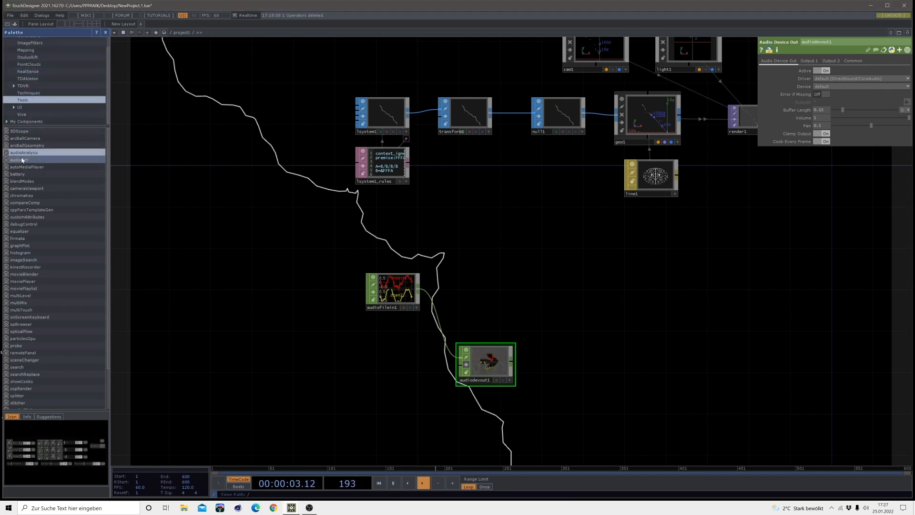
left_click_drag(561, 326, 461, 311)
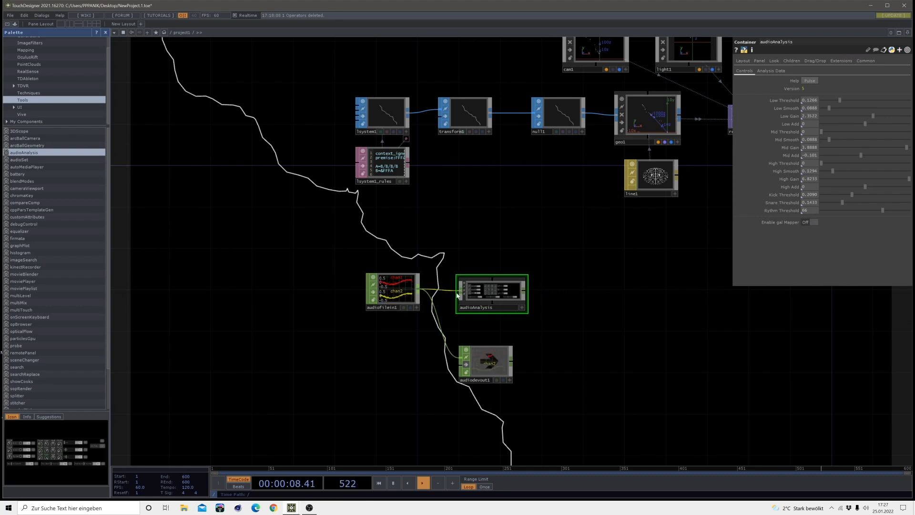
Wire a Select CHOP to the output of audioAnalysis and place it directly beside the component.
scroll(452, 293, "up", 8)
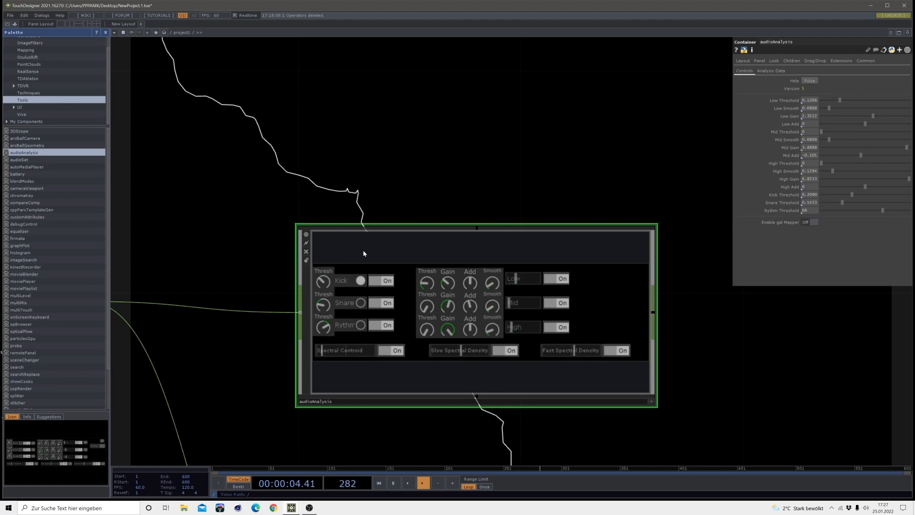
scroll(578, 302, "down", 5)
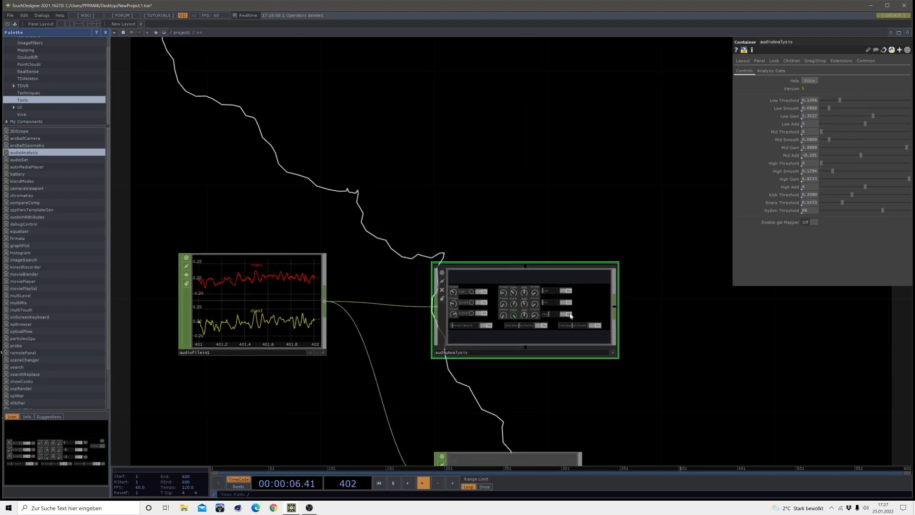
left_click_drag(645, 307, 467, 295)
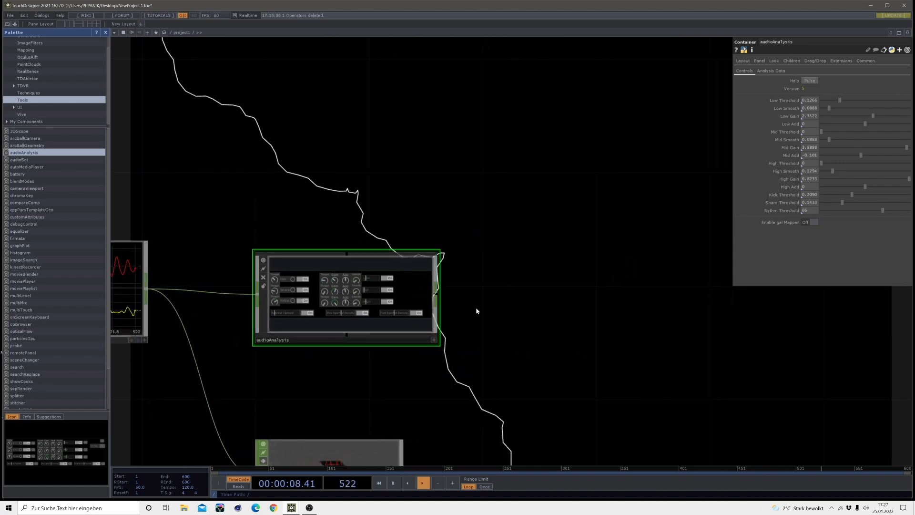
left_click(435, 294)
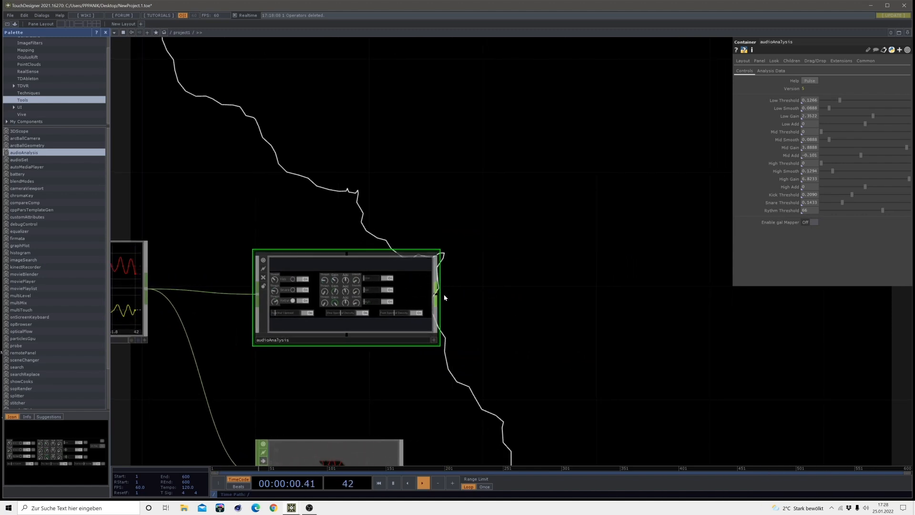
left_click(522, 298)
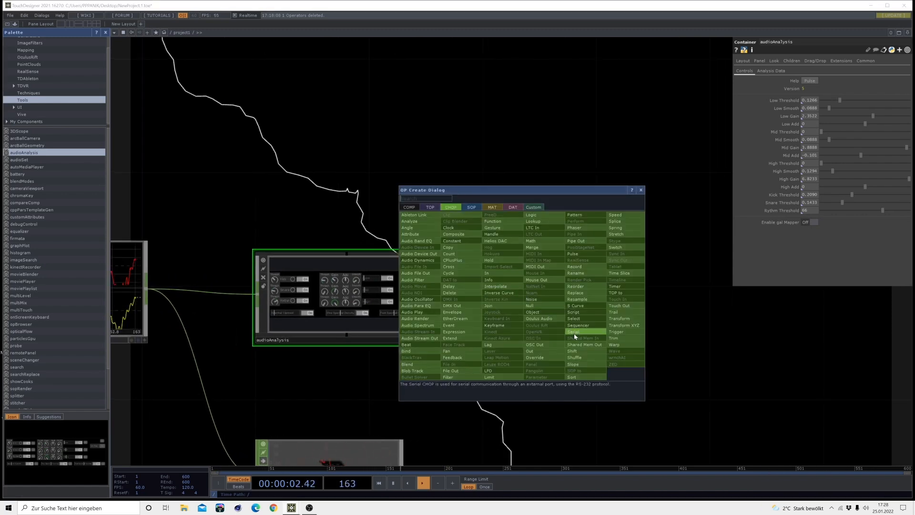
left_click(574, 319)
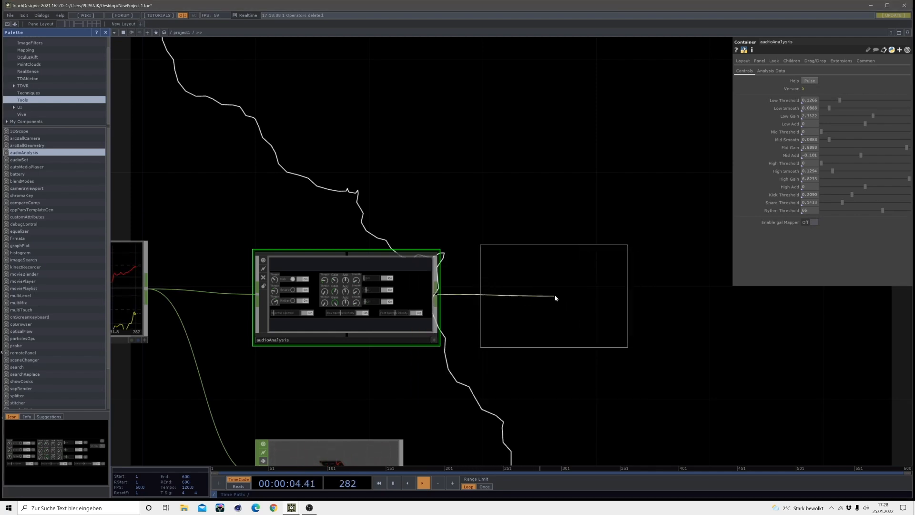
left_click(555, 298)
Set select1's Channel Names to Kickdetection and Snaredetection so that only these two analysis channels pass through.
scroll(567, 244, "up", 2)
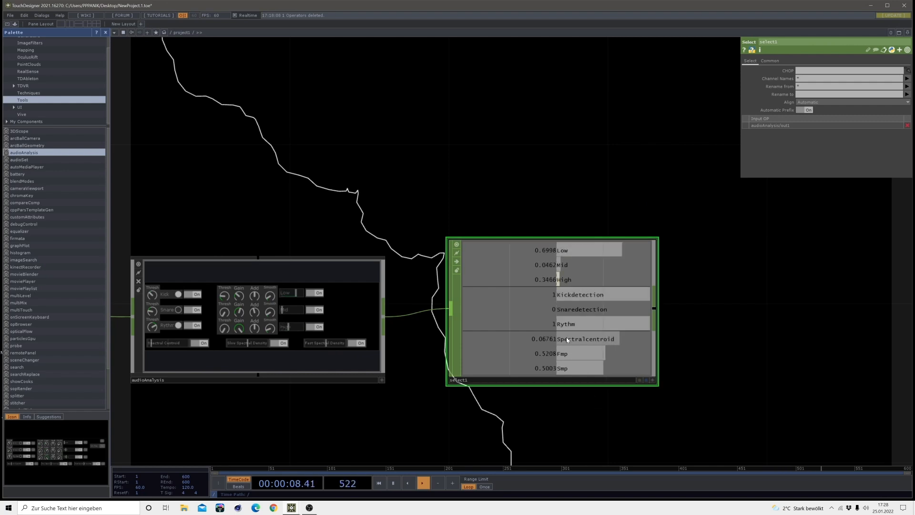
scroll(575, 299, "up", 2)
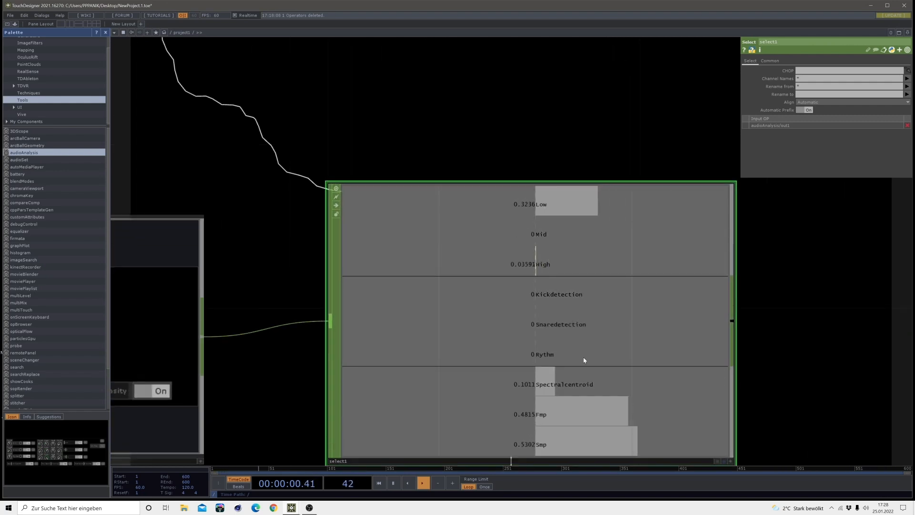
scroll(556, 324, "down", 2)
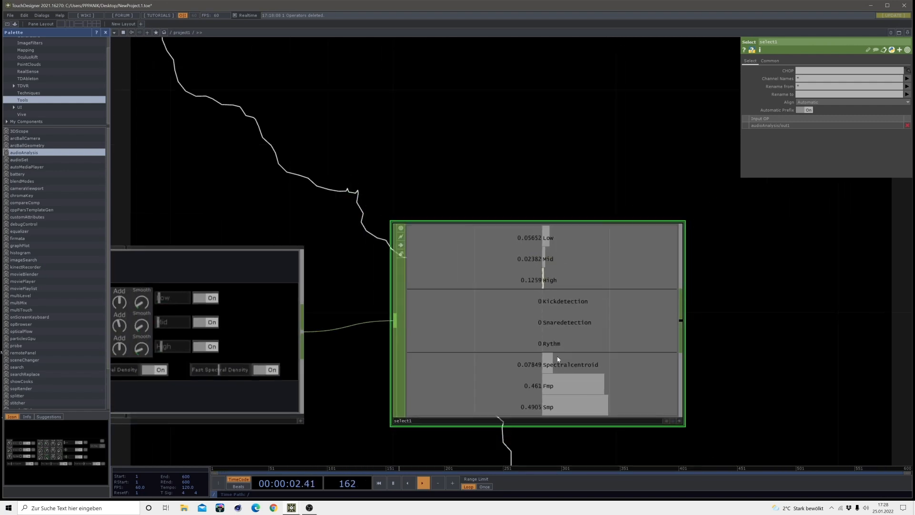
scroll(610, 351, "down", 3)
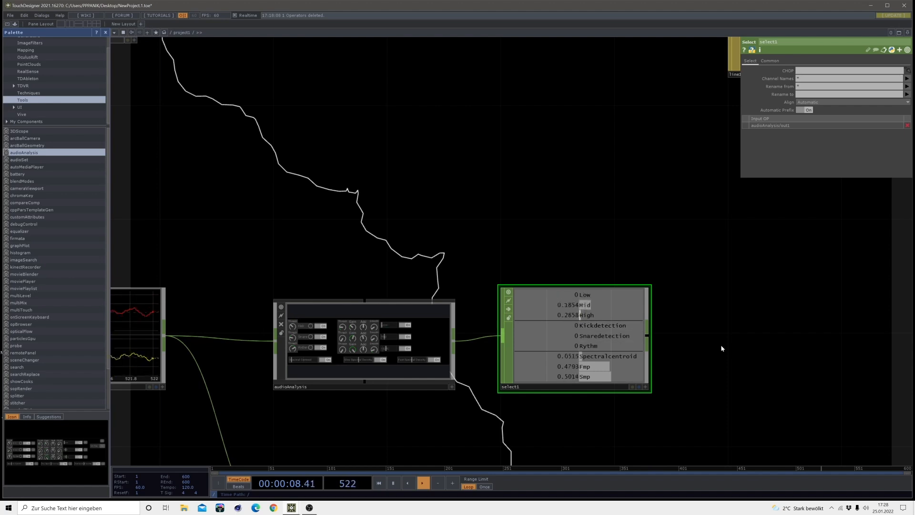
scroll(760, 356, "down", 3)
left_click_drag(745, 363, 530, 322)
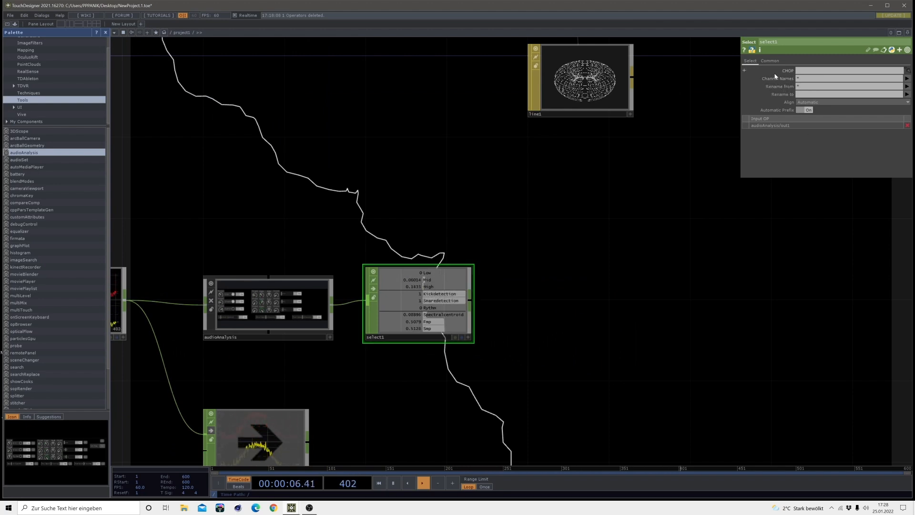
left_click(907, 79)
left_click(889, 110)
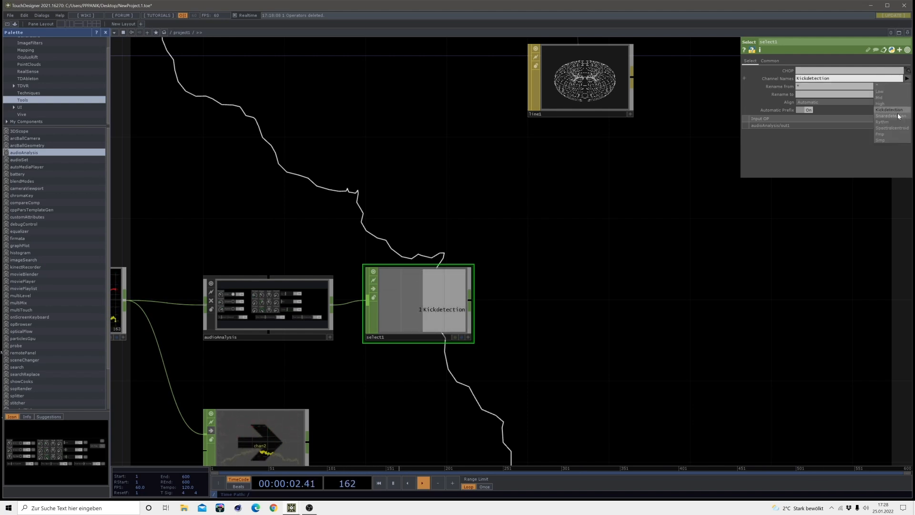
left_click(899, 117)
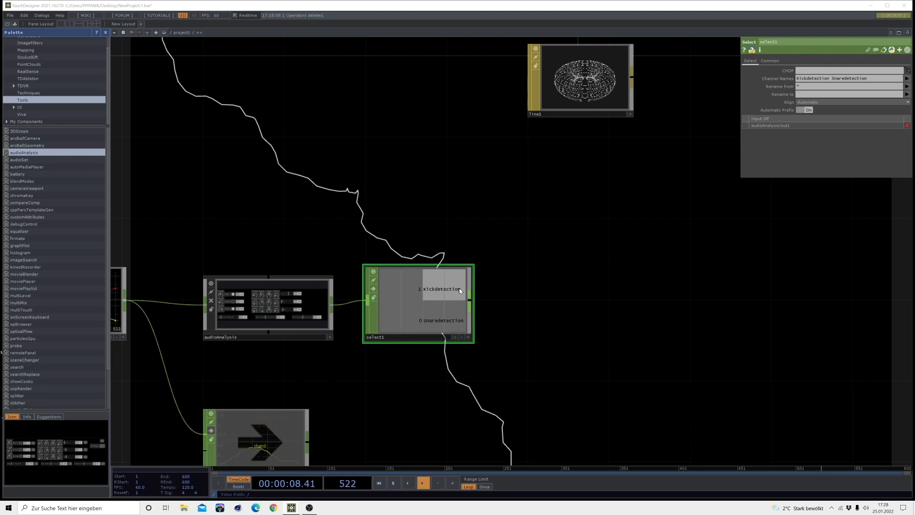
Wire a Math CHOP to select1's output and place it beside select1 in the same row.
scroll(384, 240, "down", 3)
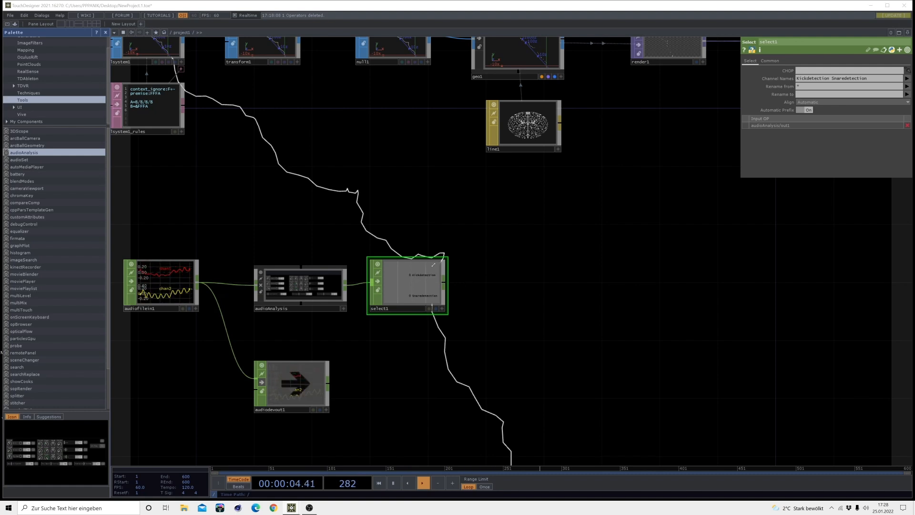
scroll(448, 288, "up", 3)
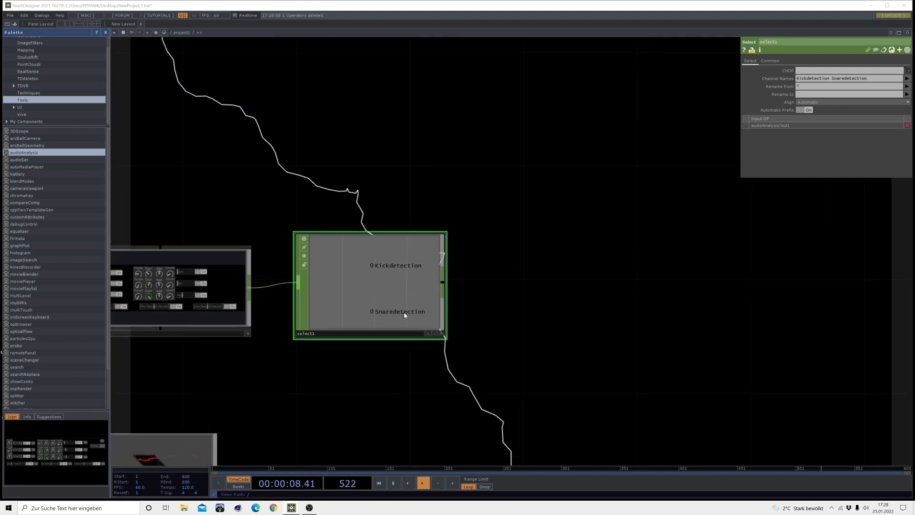
left_click(442, 284)
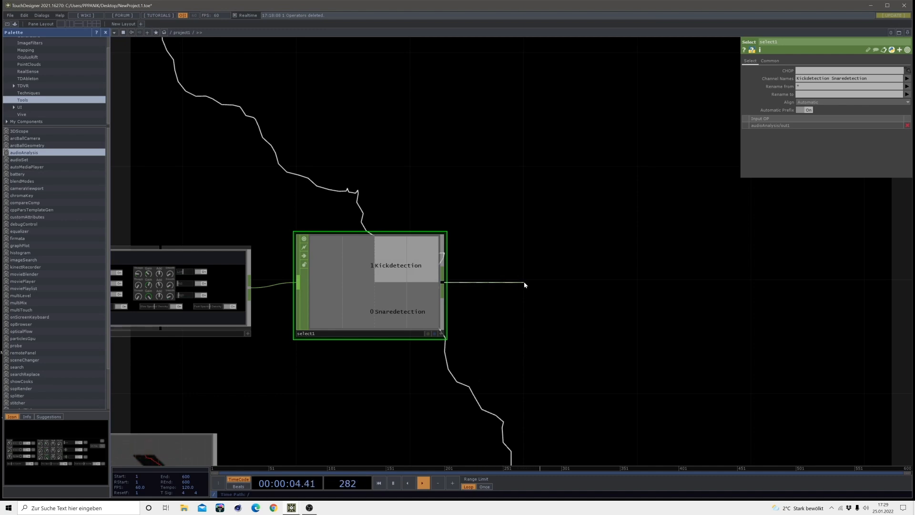
left_click(524, 285)
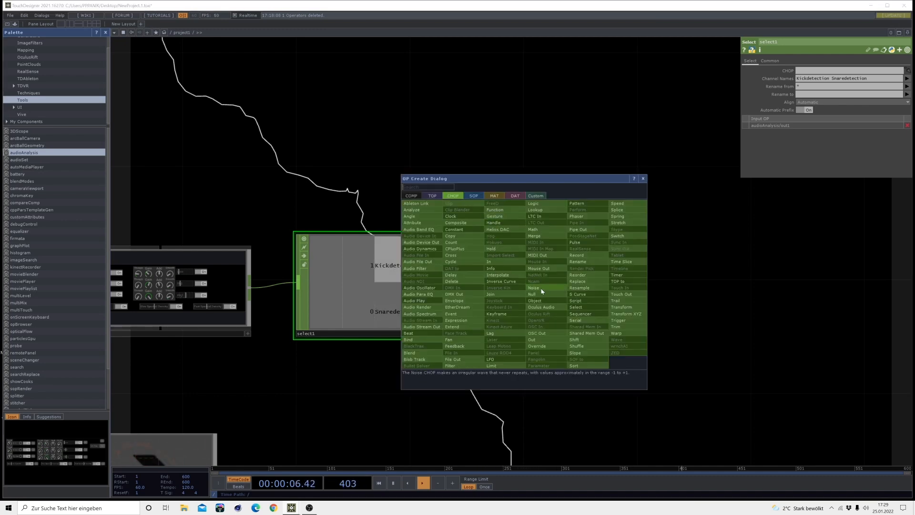
left_click(534, 229)
left_click(581, 309)
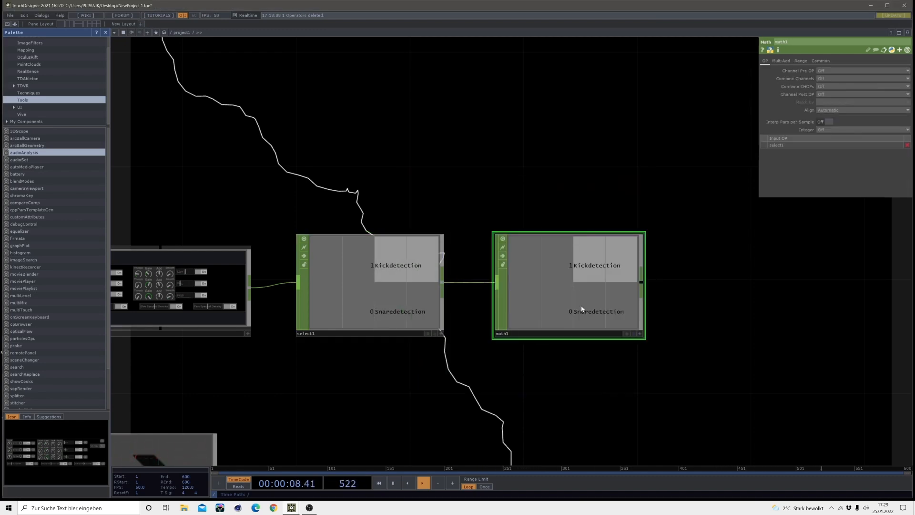
Set math1's Combine Channels option to Add to merge the kick and snare detection into one channel.
left_click(819, 78)
left_click(826, 90)
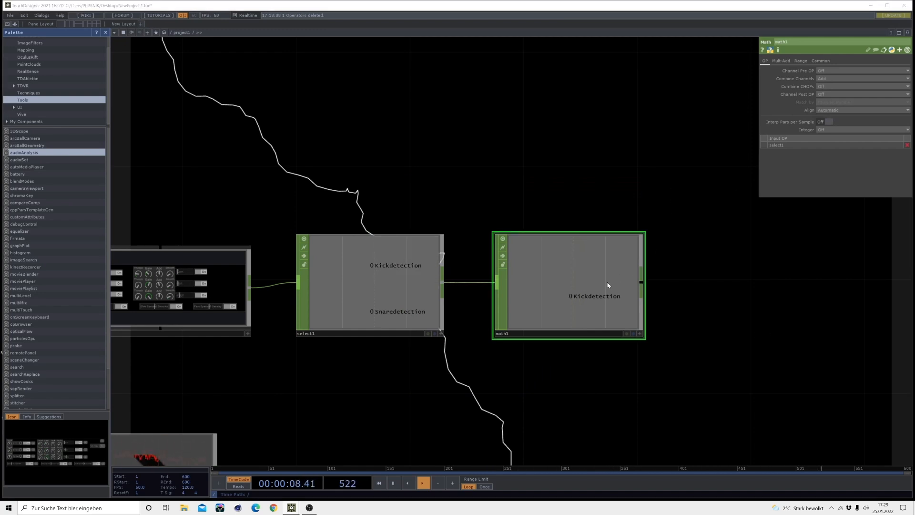
scroll(576, 306, "up", 3)
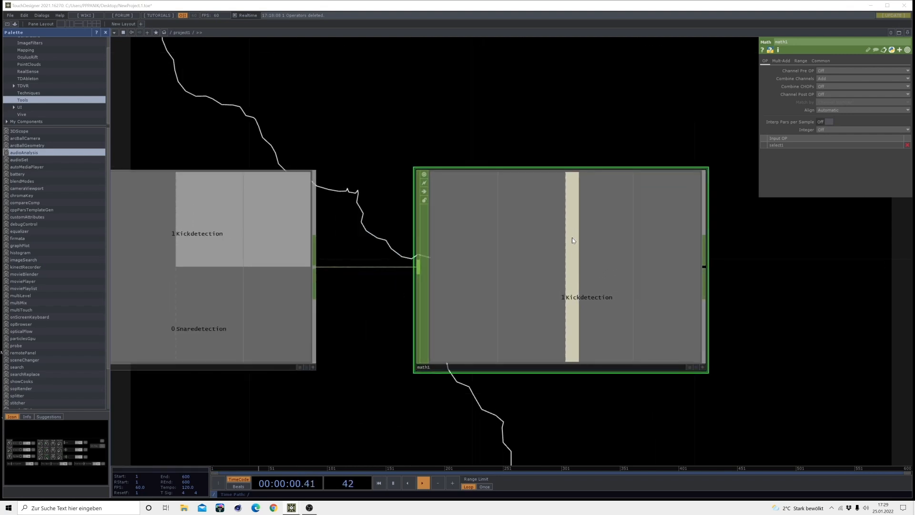
scroll(561, 310, "down", 2)
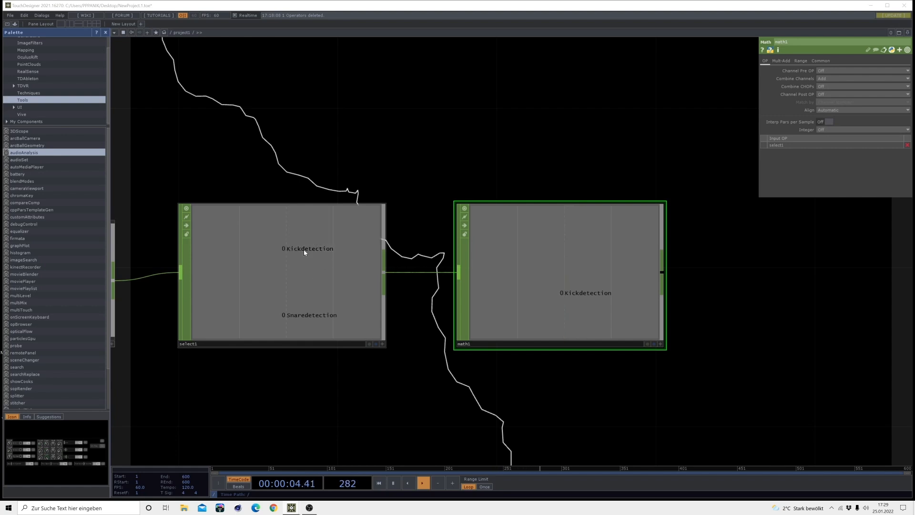
scroll(756, 341, "down", 2)
scroll(586, 335, "down", 3)
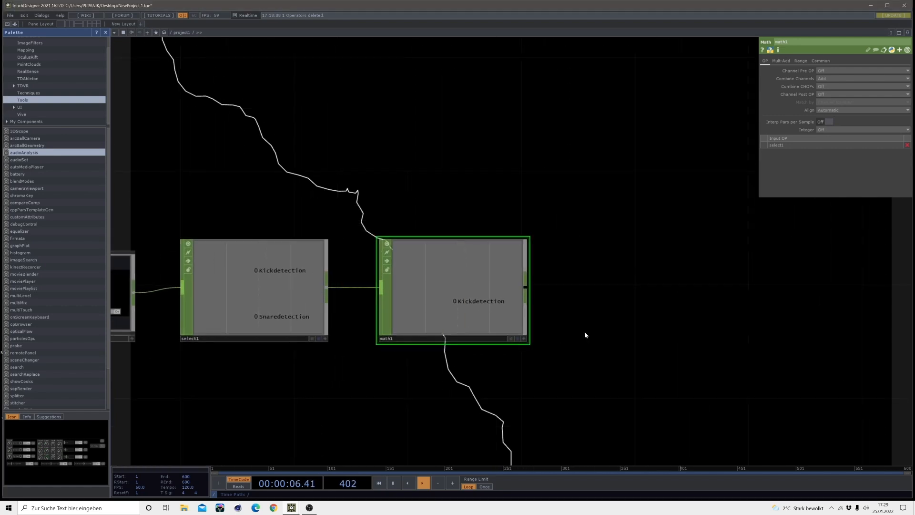
scroll(586, 335, "down", 2)
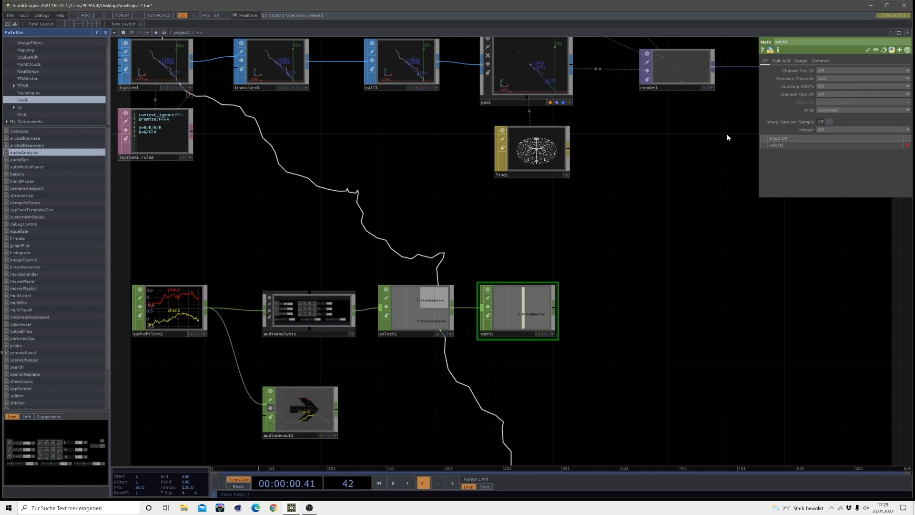
Try Multiply as math1's Combine Channels option, and return it to Add.
left_click(846, 80)
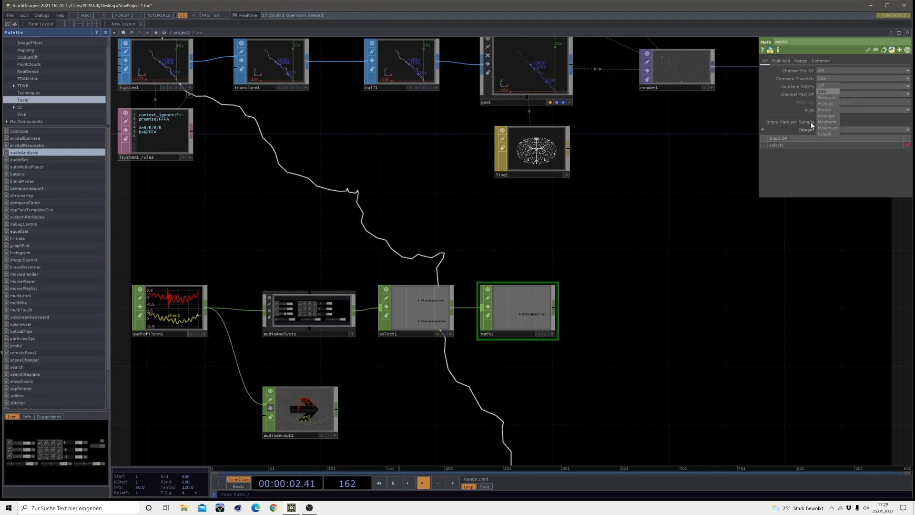
left_click(824, 104)
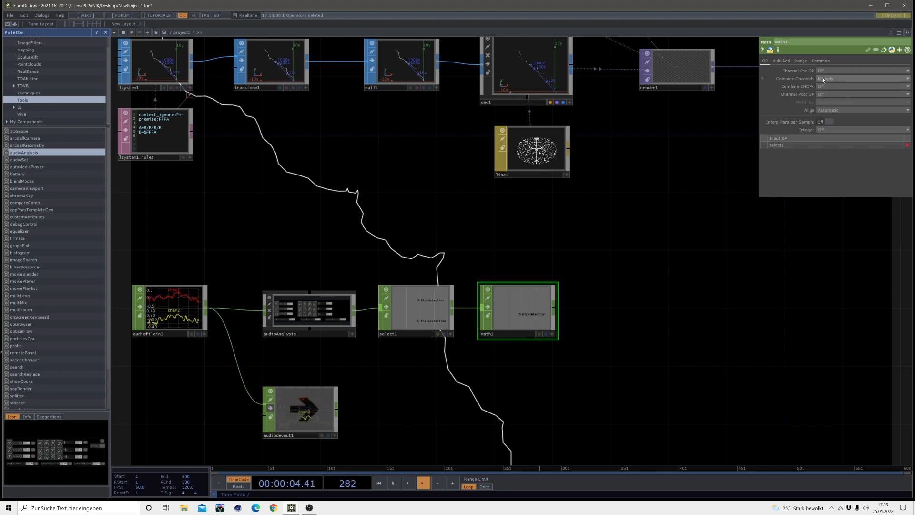
left_click(823, 91)
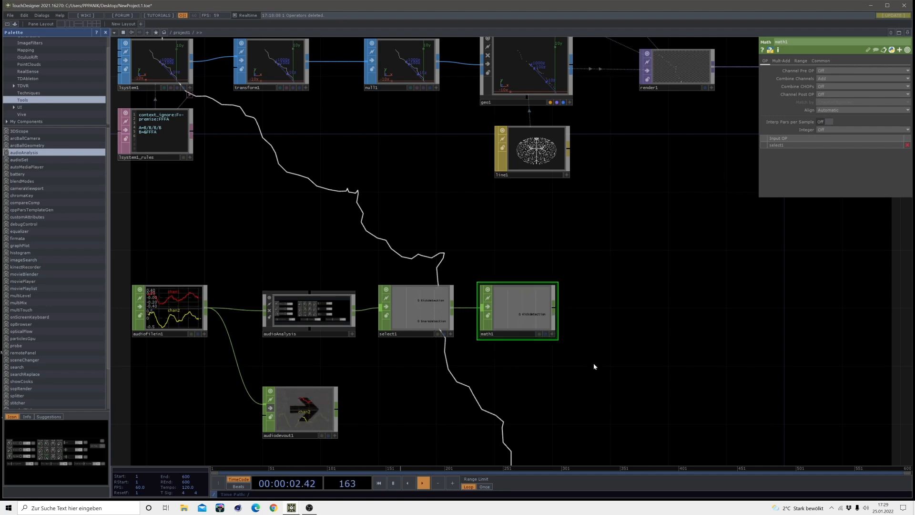
Wire a Count CHOP to math1's output and align it beside math1 in the audio row.
scroll(524, 312, "up", 4)
left_click_drag(664, 328, 363, 240)
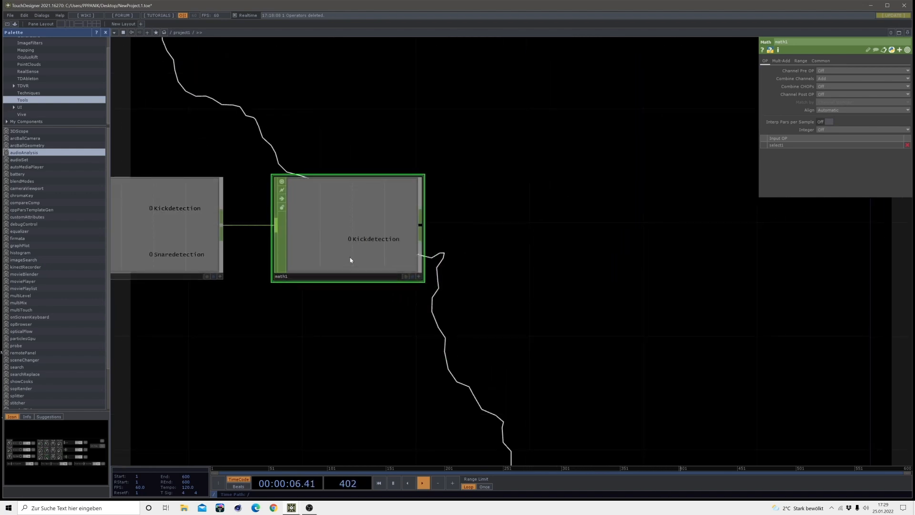
left_click(420, 224)
left_click(533, 236)
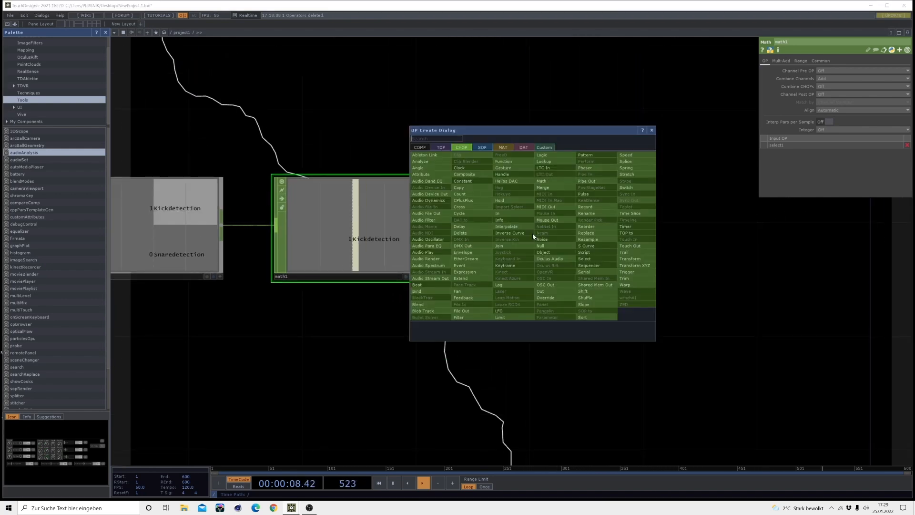
left_click(471, 193)
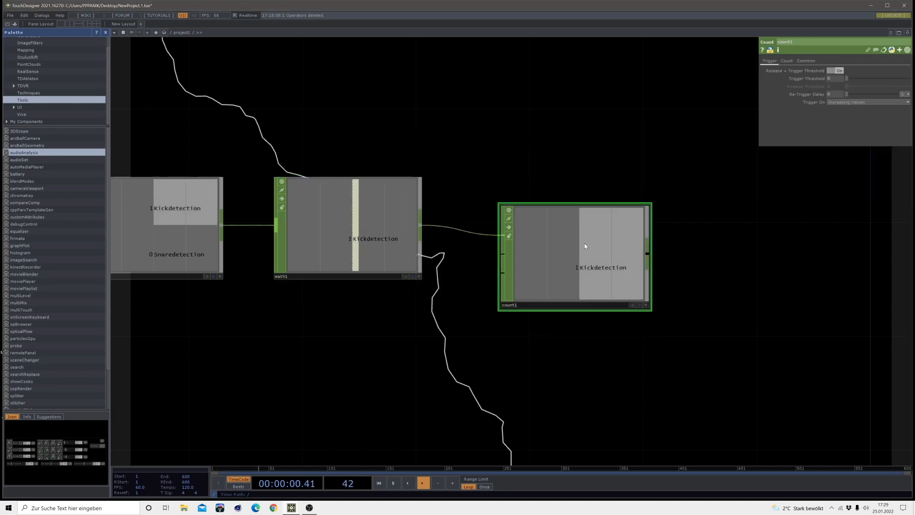
left_click(567, 240)
left_click_drag(566, 240, 538, 240)
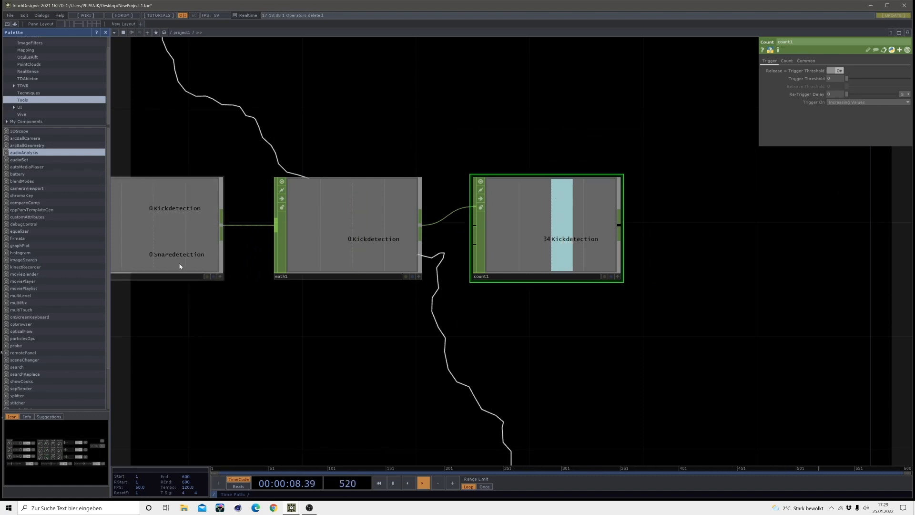
Link count1's Kickdetection channel to lsystem1's Random Seed as a CHOP Reference.
scroll(567, 250, "down", 5)
scroll(564, 248, "down", 5)
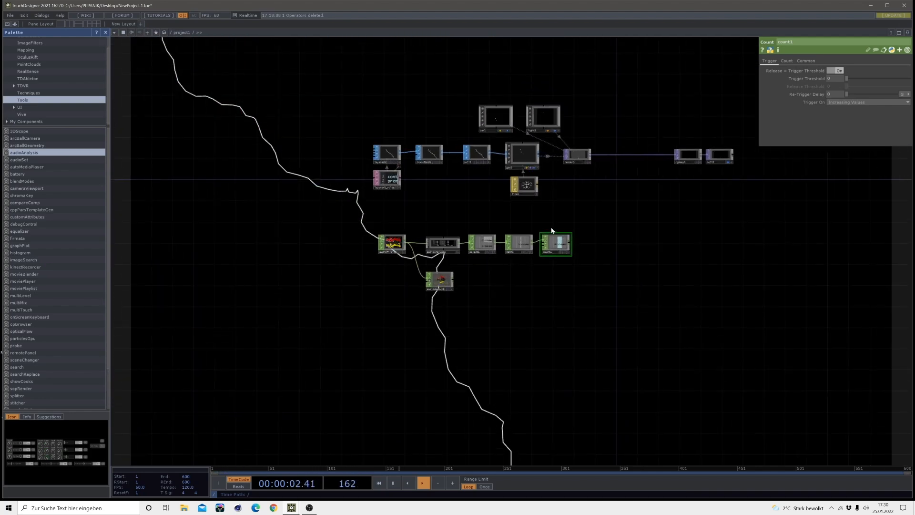
left_click(384, 153)
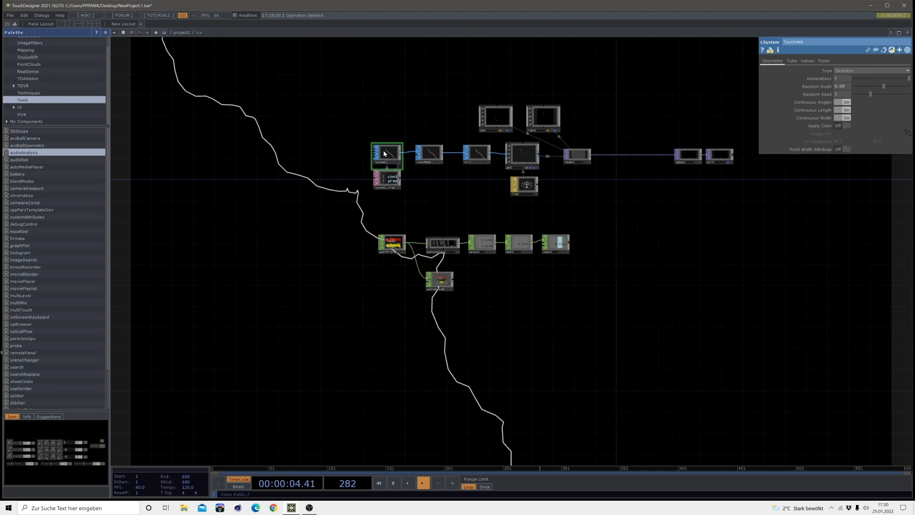
scroll(524, 235, "up", 10)
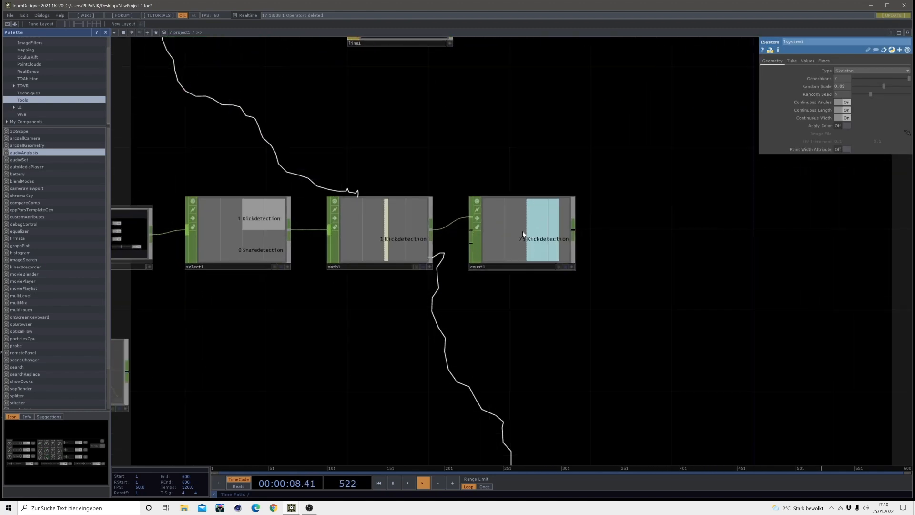
scroll(612, 224, "down", 3)
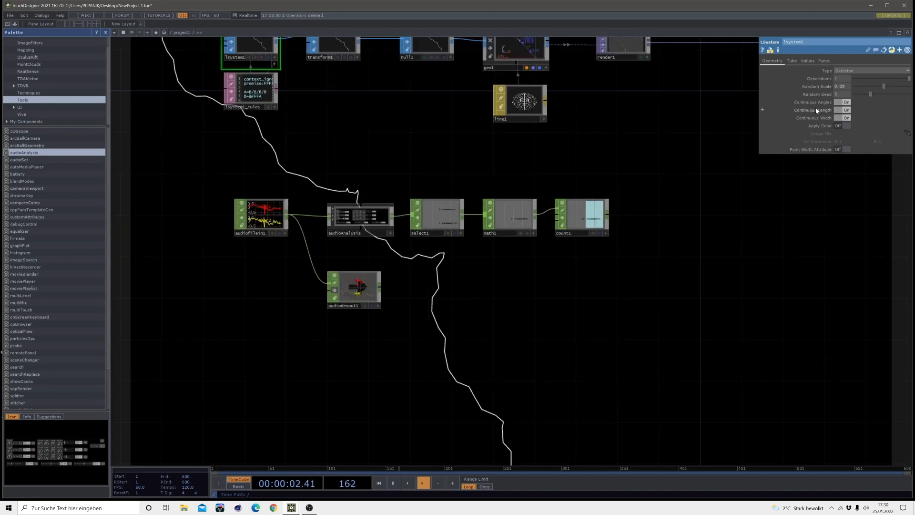
left_click_drag(595, 167, 603, 219)
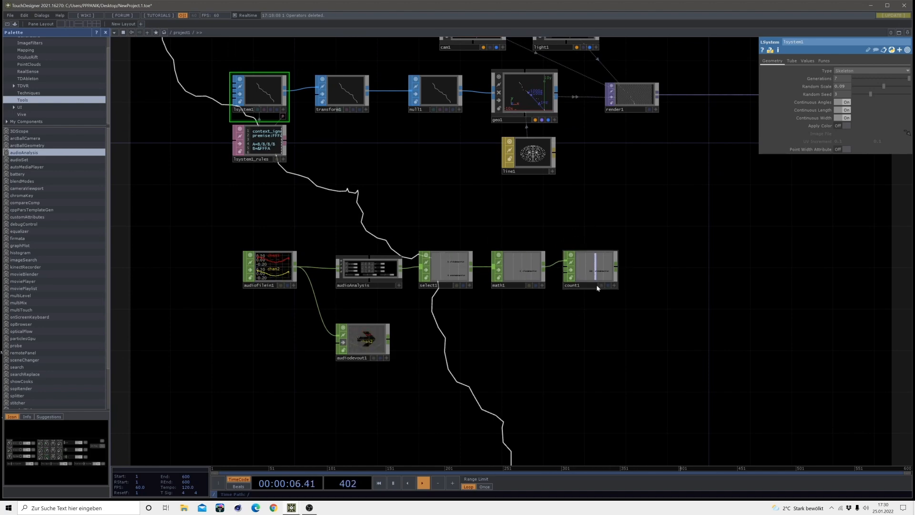
scroll(594, 271, "up", 5)
scroll(595, 303, "down", 5)
scroll(576, 279, "up", 5)
scroll(582, 306, "down", 6)
scroll(581, 311, "down", 1)
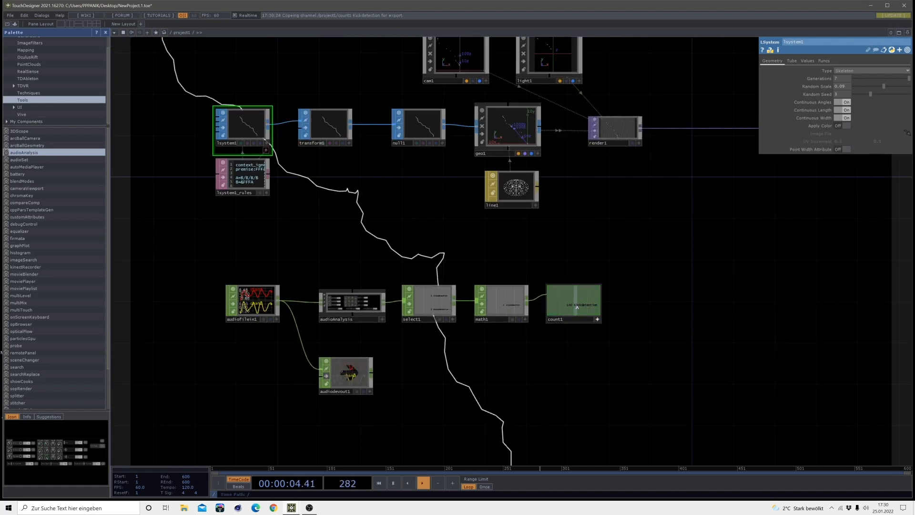
left_click_drag(835, 93, 718, 126)
left_click_drag(842, 94, 843, 94)
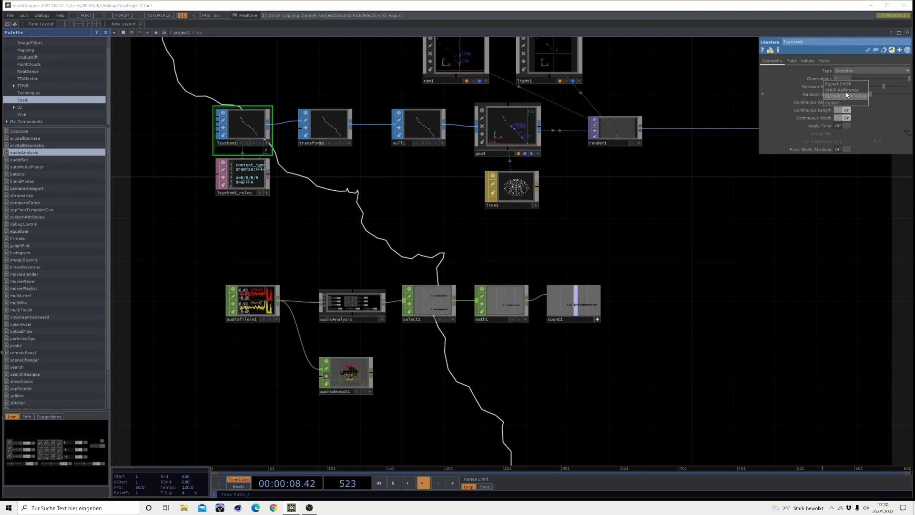
left_click(846, 91)
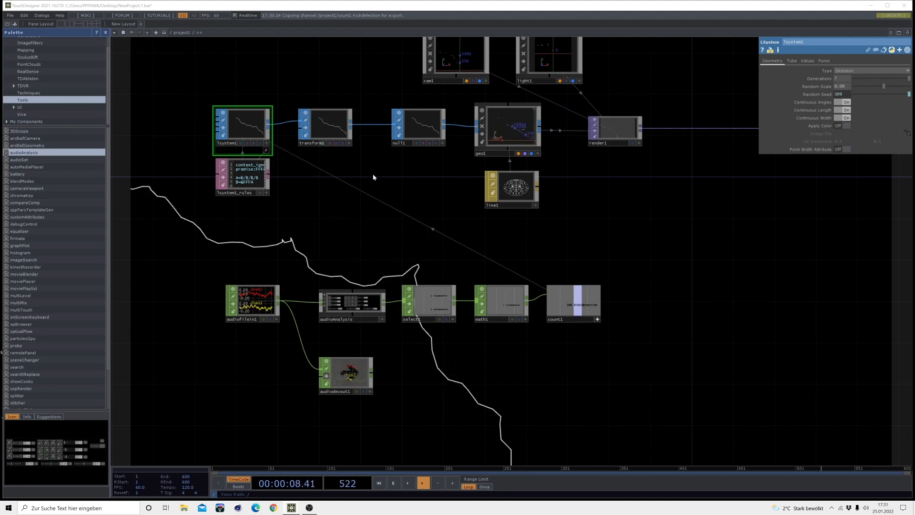
Wire a Speed CHOP to count1's output and place it above count1.
left_click(329, 119)
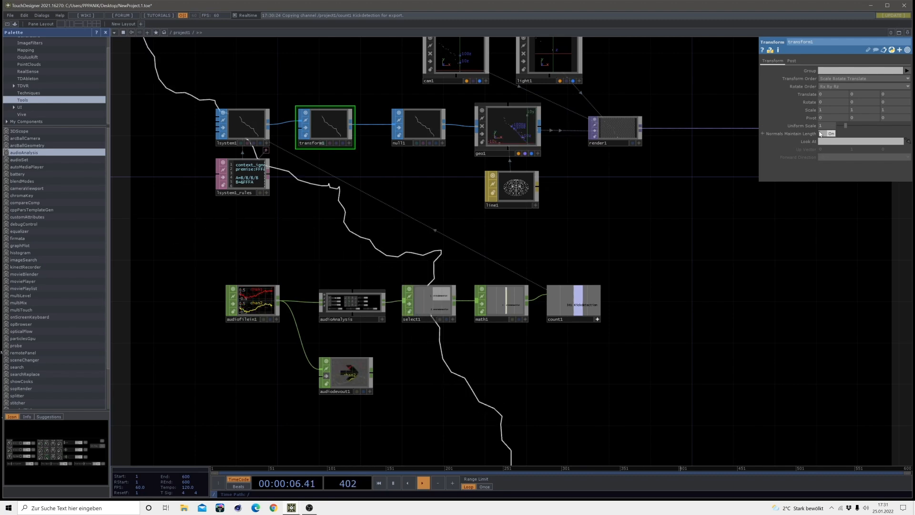
left_click_drag(613, 329, 525, 237)
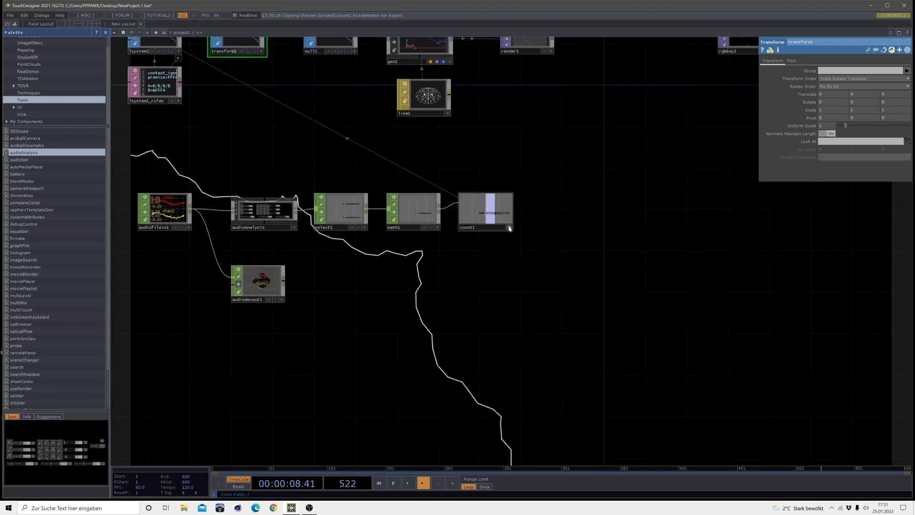
left_click(509, 229)
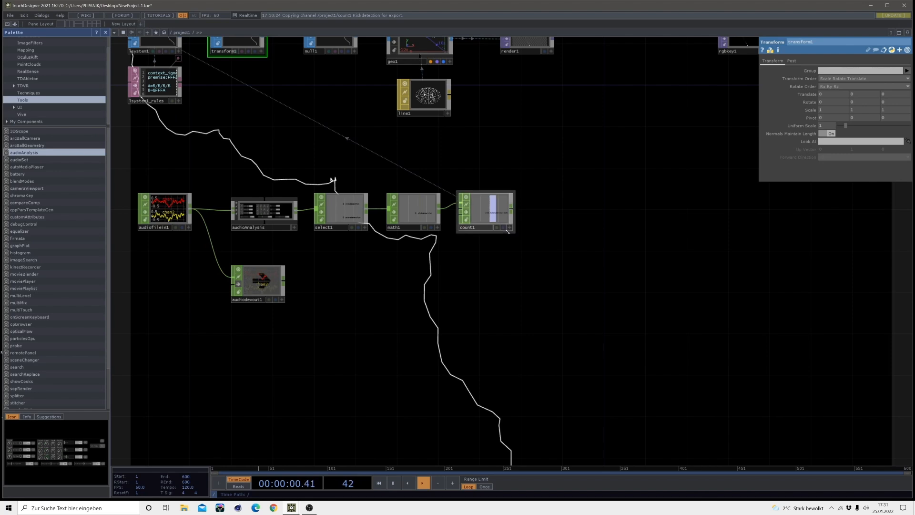
scroll(639, 319, "up", 3)
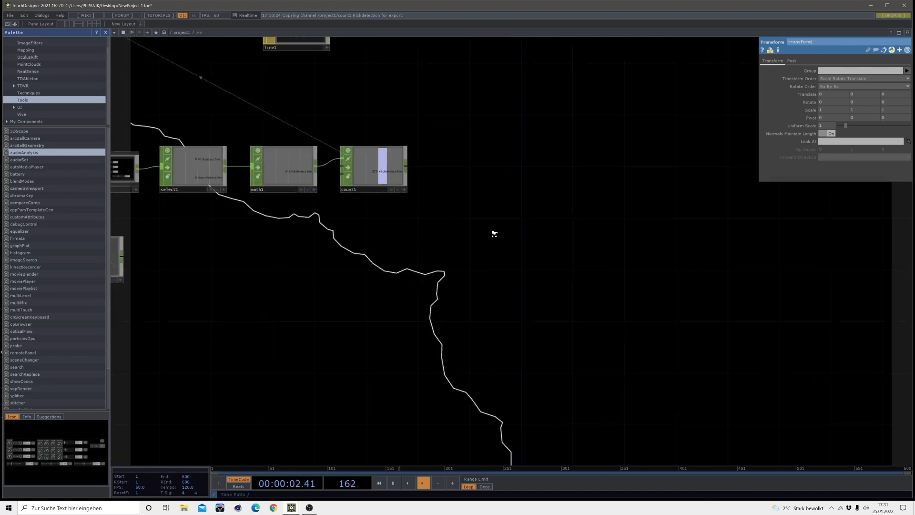
left_click(393, 166)
left_click(419, 200)
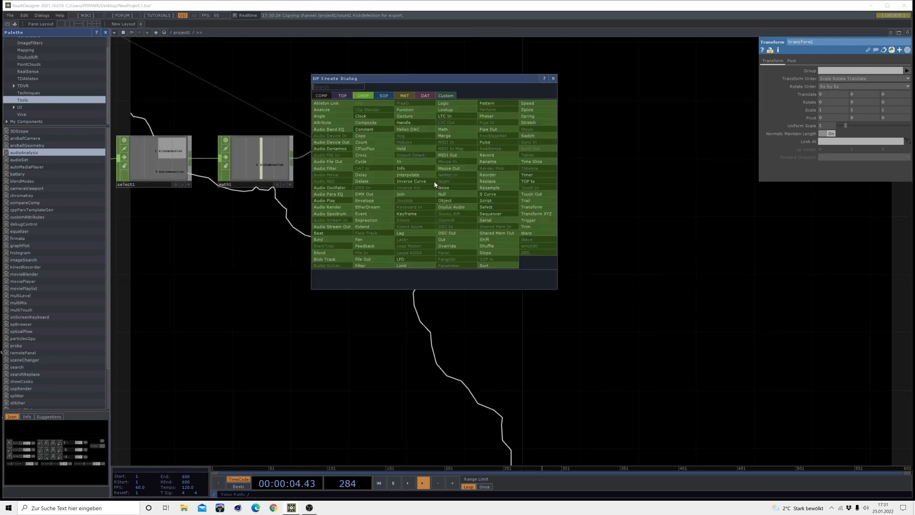
left_click(530, 104)
left_click(429, 88)
left_click_drag(558, 239, 789, 403)
scroll(670, 291, "down", 3)
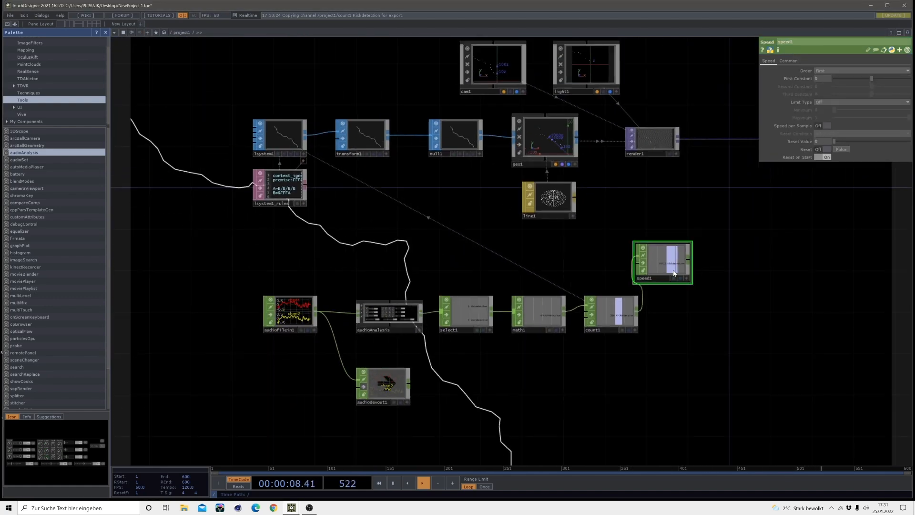
Compare the running values of count1 and speed1, and shift speed1 slightly farther past count1's output.
scroll(673, 275, "up", 3)
scroll(646, 269, "down", 1)
scroll(626, 293, "down", 4)
scroll(435, 424, "up", 1)
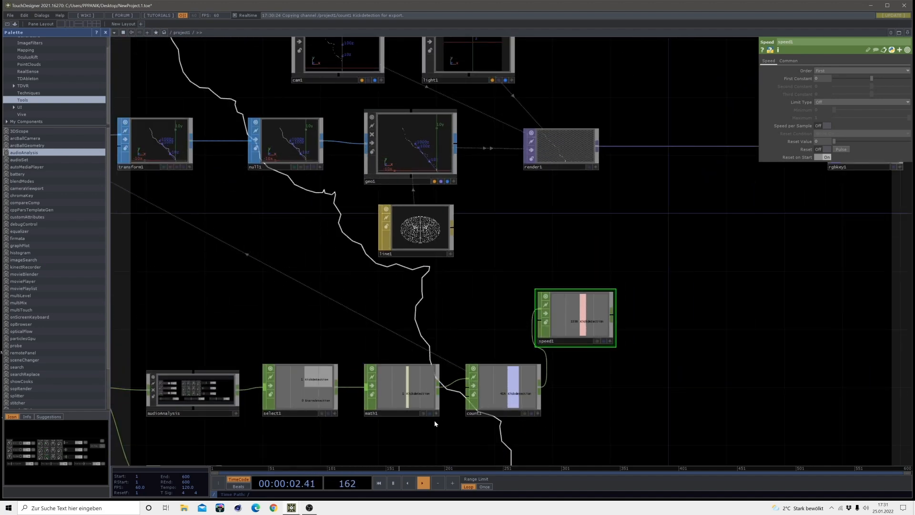
scroll(390, 363, "up", 3)
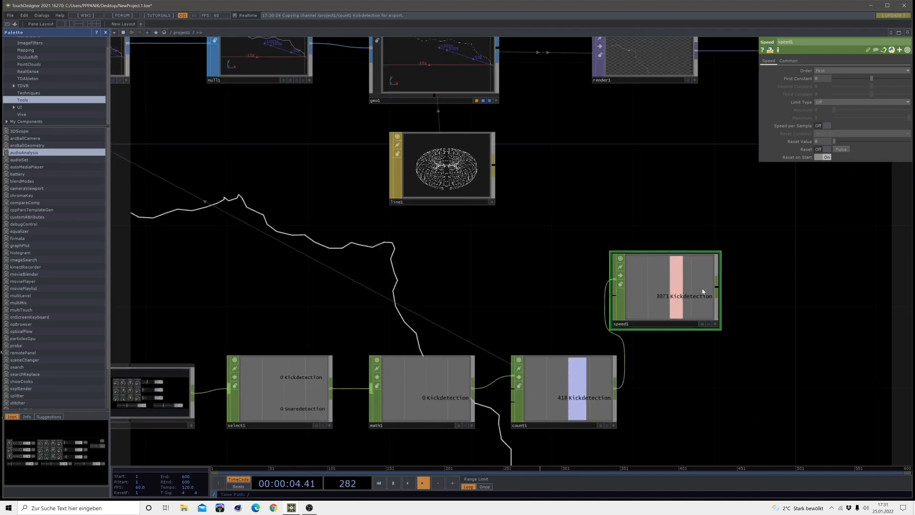
scroll(691, 311, "down", 3)
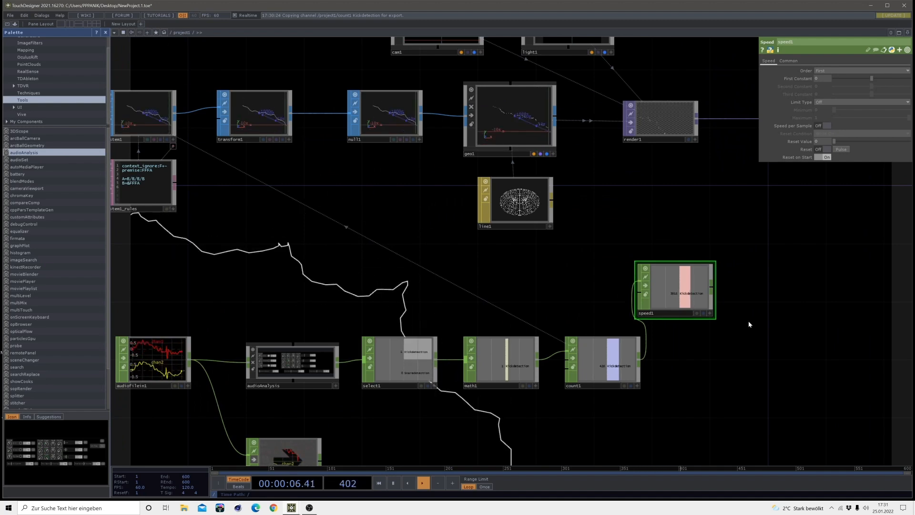
scroll(817, 340, "down", 2)
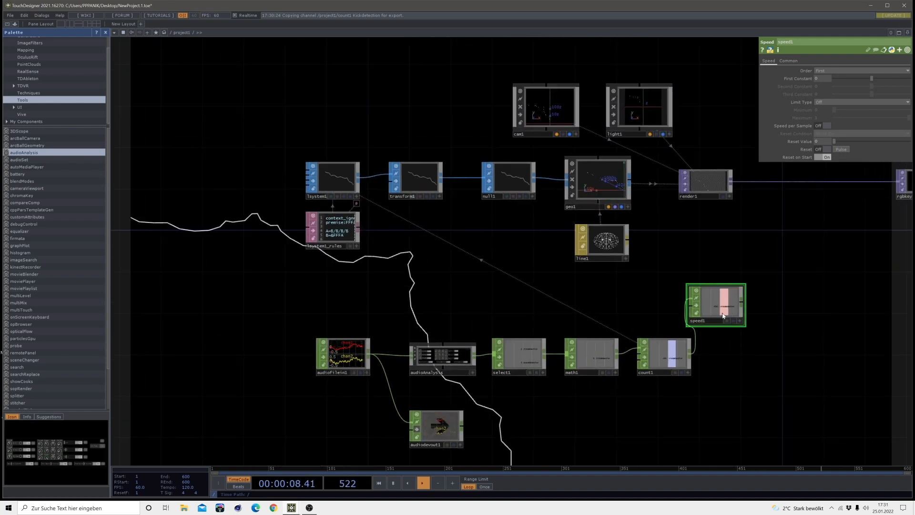
left_click_drag(726, 313, 733, 310)
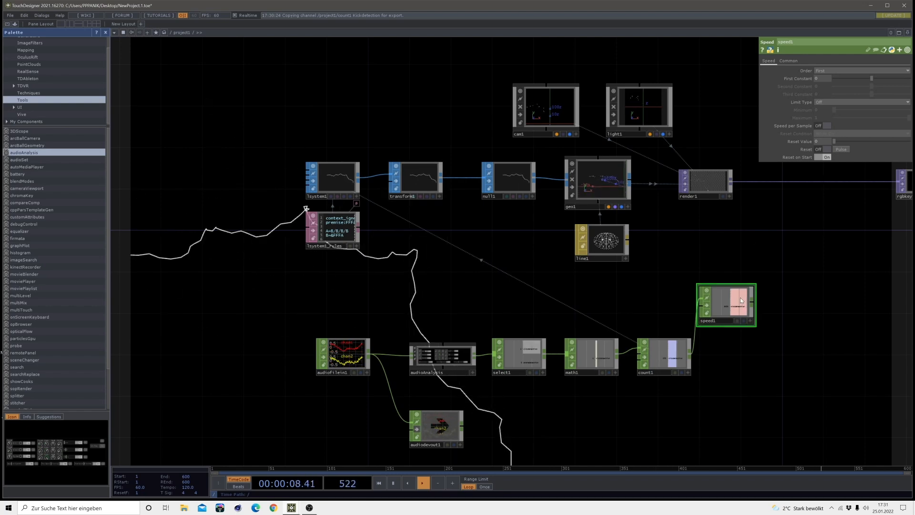
Link speed1's Kickdetection channel to all three Rotate values of transform1 as a CHOP Reference.
left_click(425, 187)
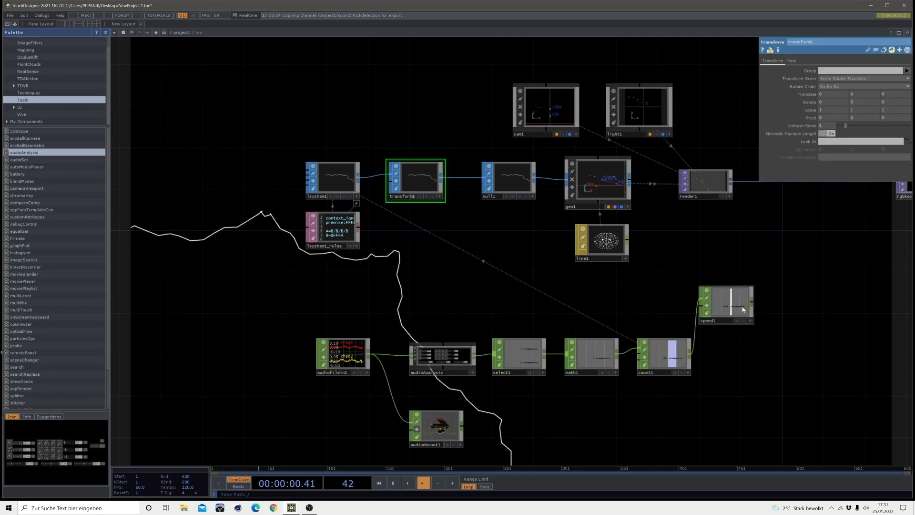
left_click(715, 307)
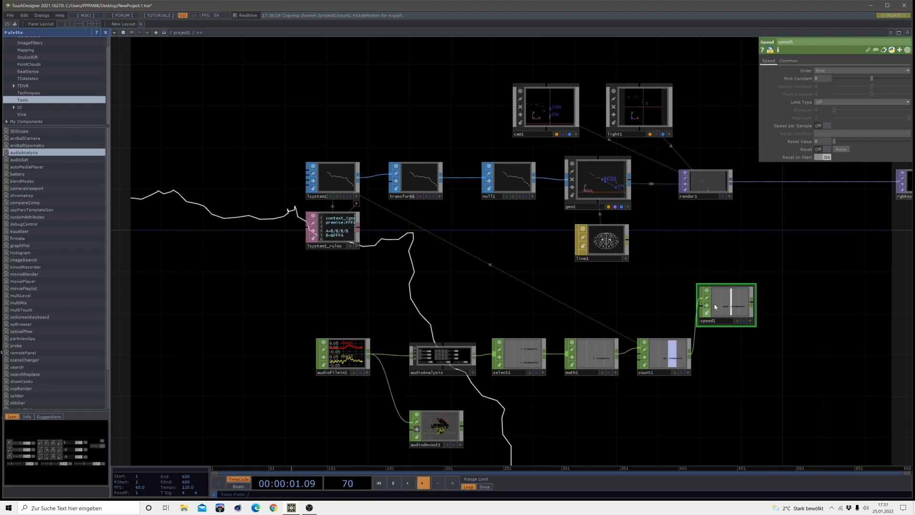
left_click(419, 178)
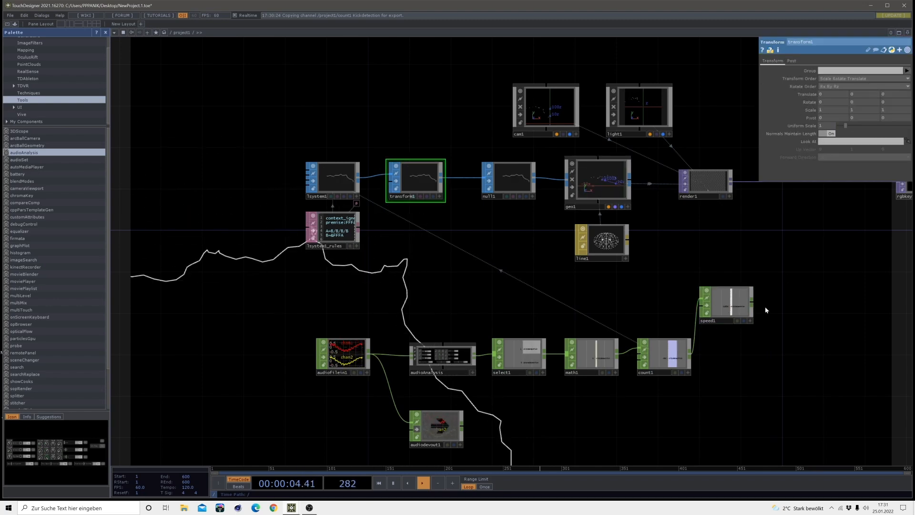
left_click(752, 321)
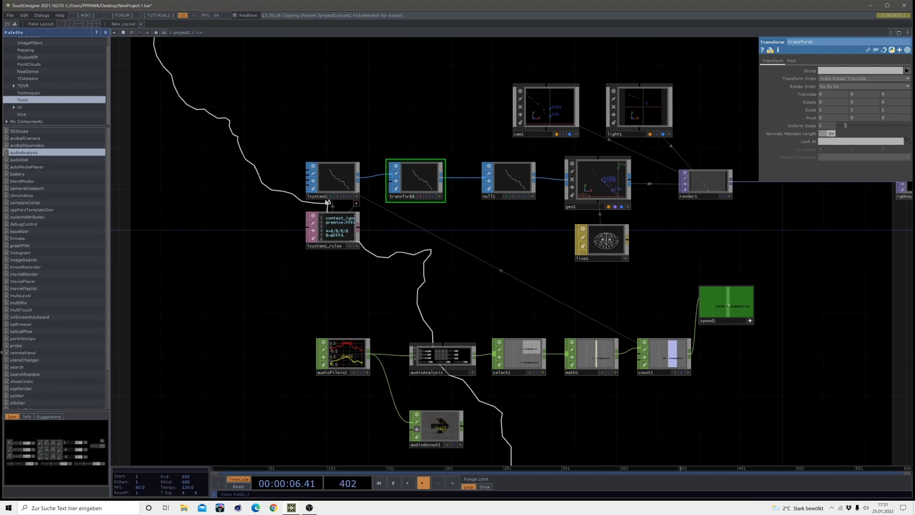
left_click_drag(729, 306, 807, 102)
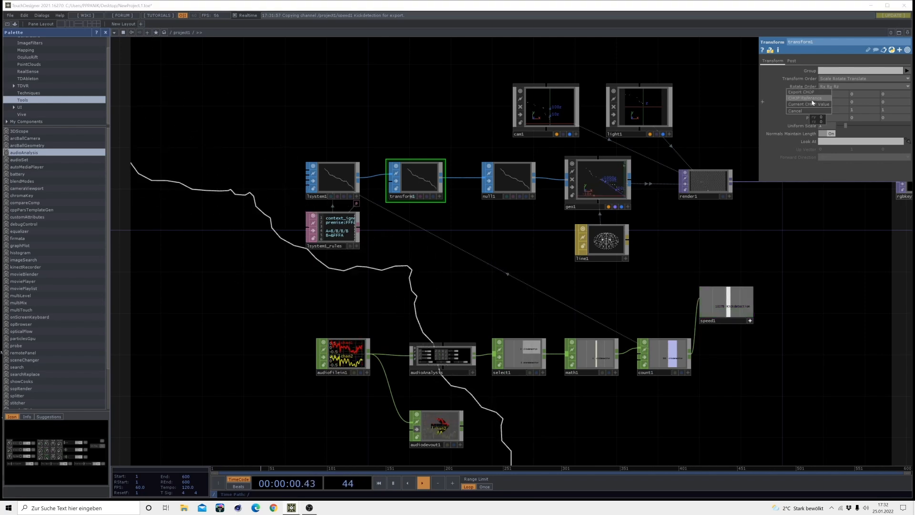
left_click(812, 100)
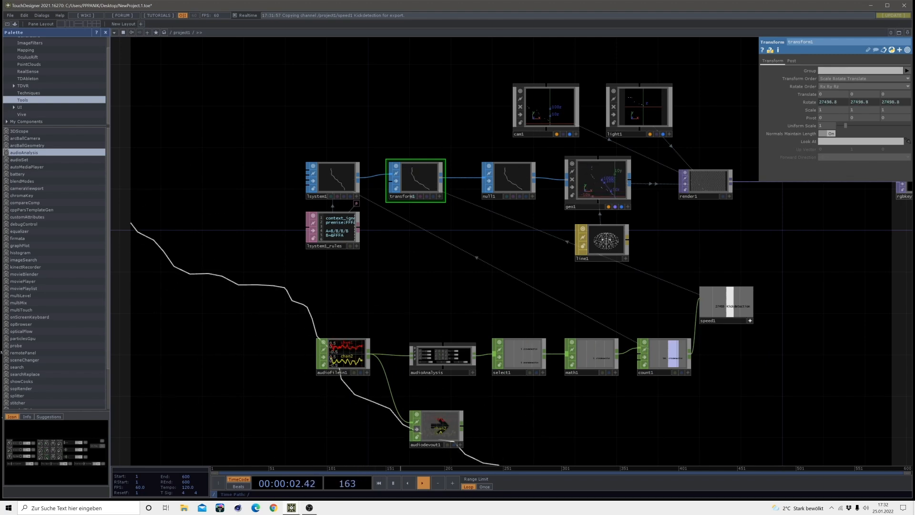
Link speed1's Kickdetection channel to cam1's Z rotation as a CHOP Reference.
left_click(638, 110)
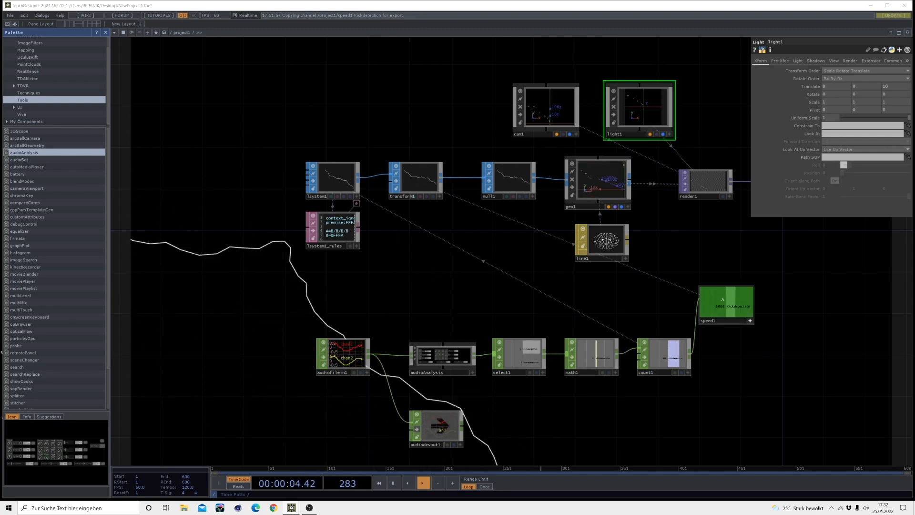
left_click(543, 103)
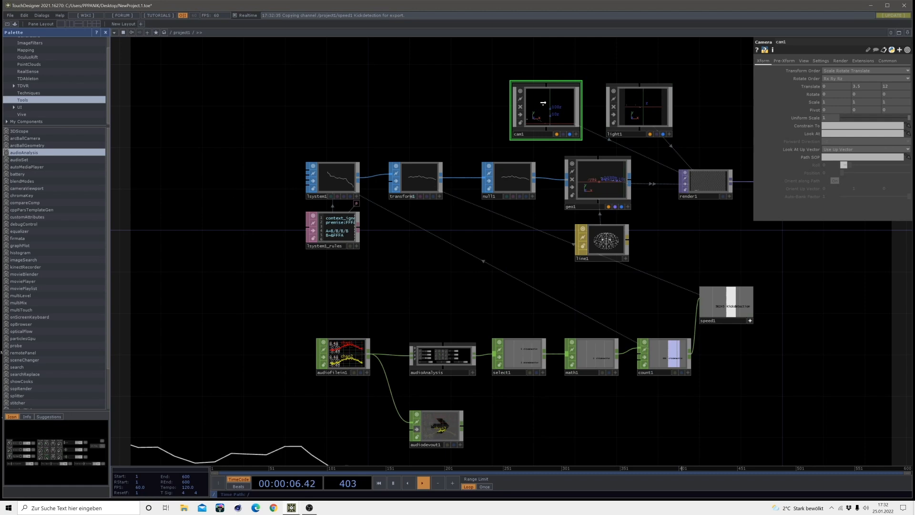
left_click(784, 61)
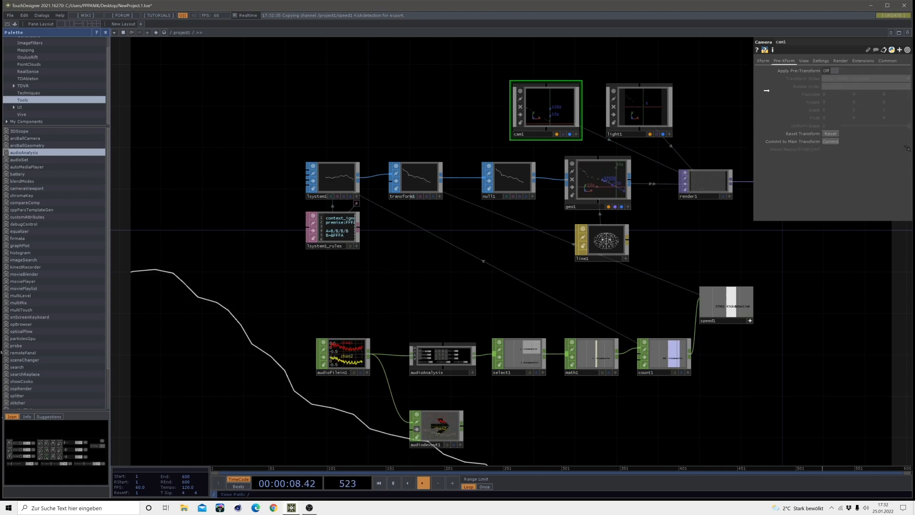
left_click(764, 61)
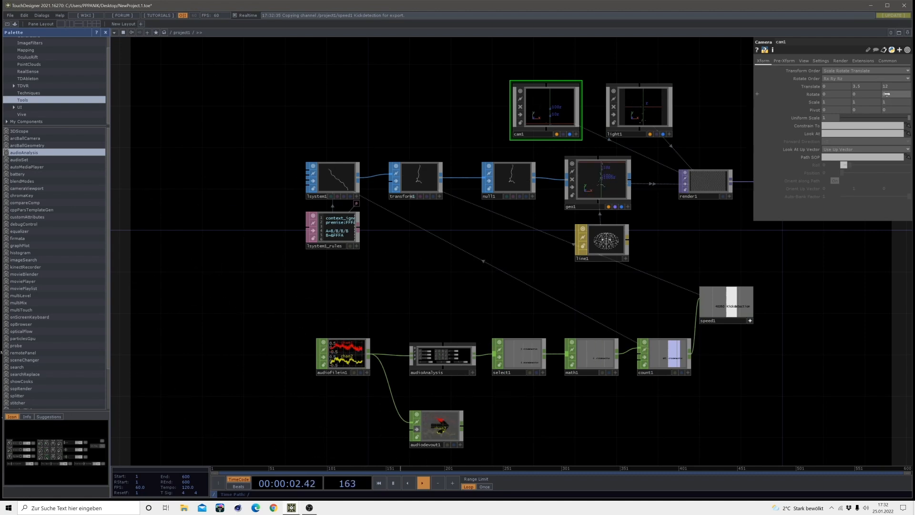
left_click_drag(888, 93, 888, 93)
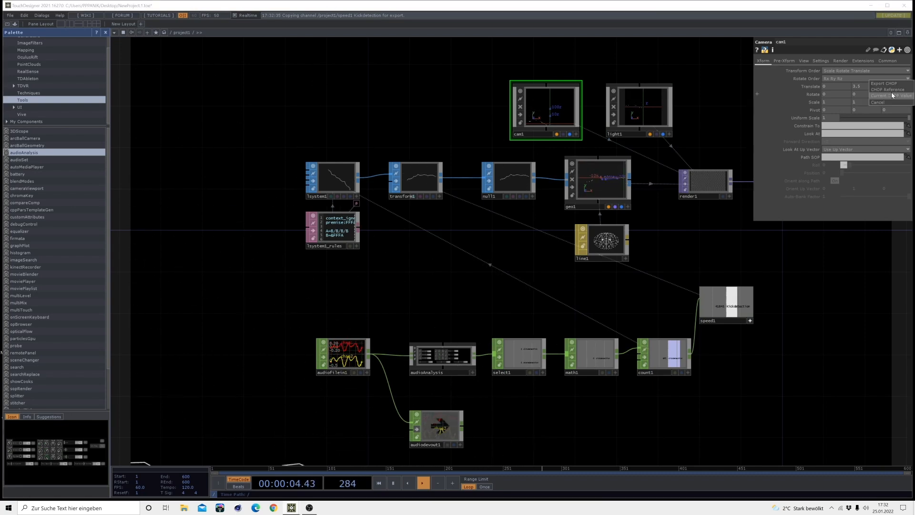
left_click(890, 91)
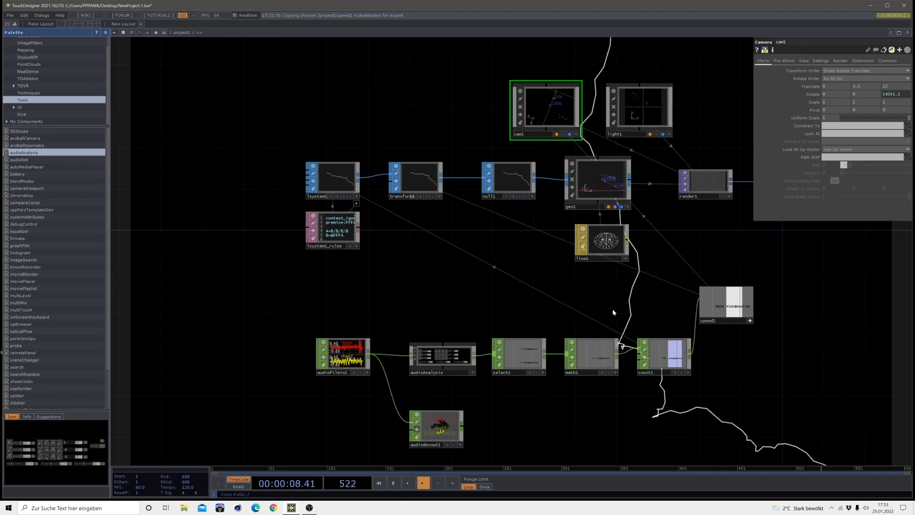
Move rgbkey1 and null2 together farther from render1 along their row to make room for more operators.
left_click_drag(717, 259, 518, 286)
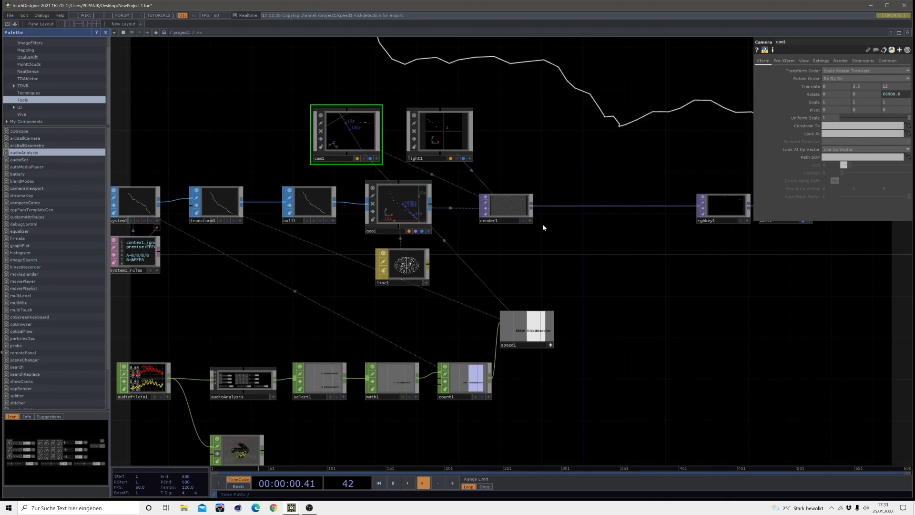
left_click_drag(544, 281, 467, 313)
left_click_drag(428, 243, 467, 249)
left_click_drag(732, 284, 781, 246)
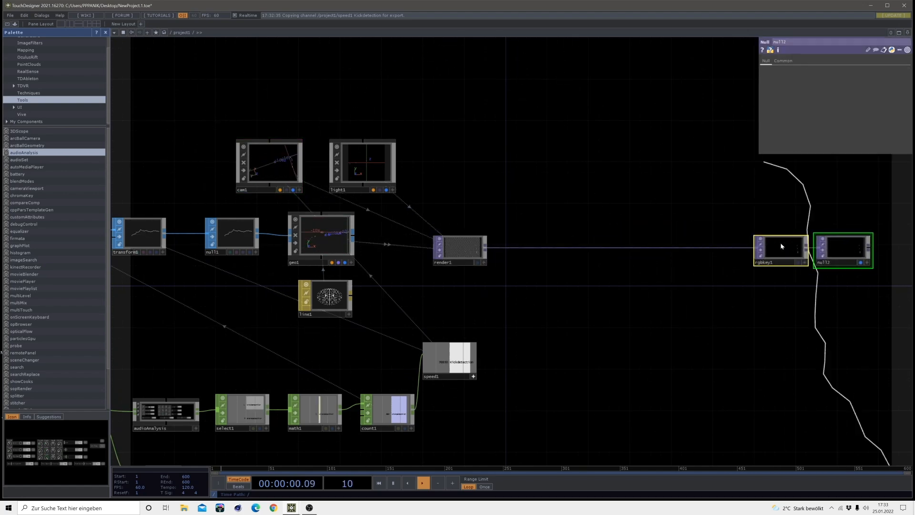
right_click(530, 248)
left_click(511, 272)
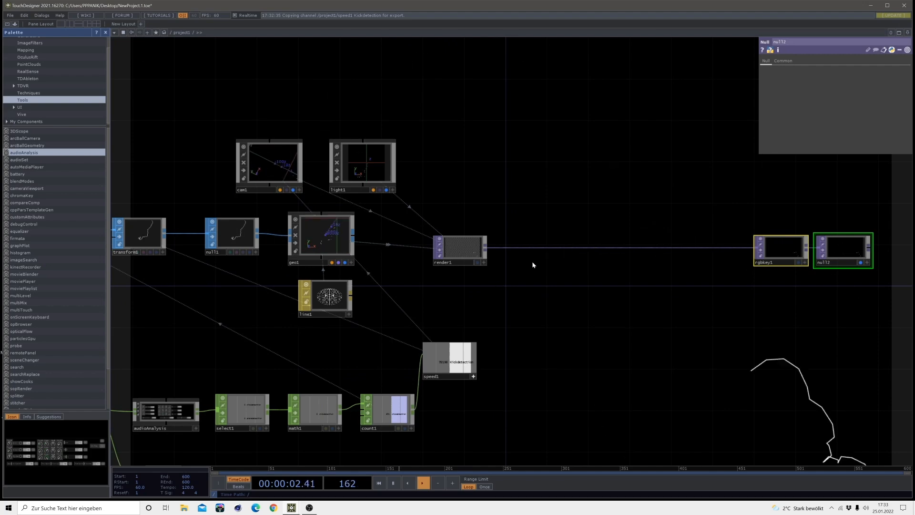
scroll(561, 265, "up", 3)
left_click_drag(515, 299, 448, 341)
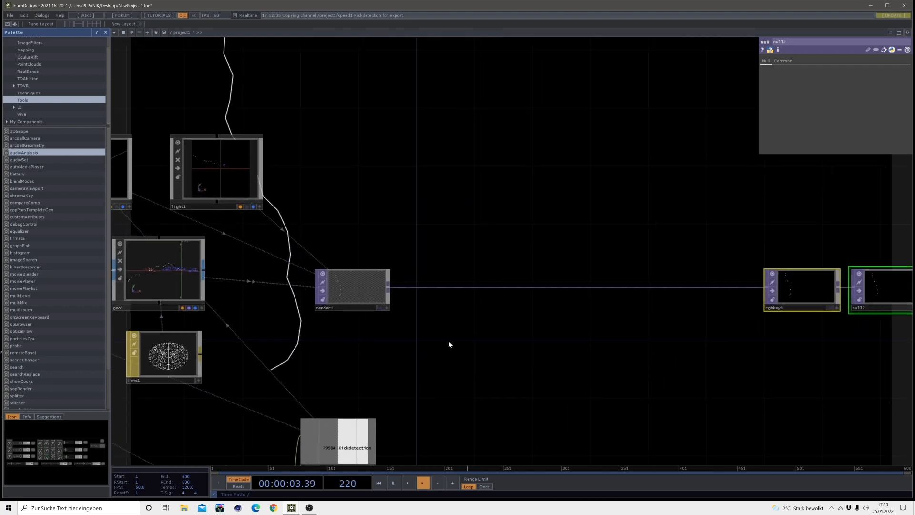
Insert a Level TOP into the connection between render1 and rgbkey1.
right_click(419, 286)
left_click(433, 280)
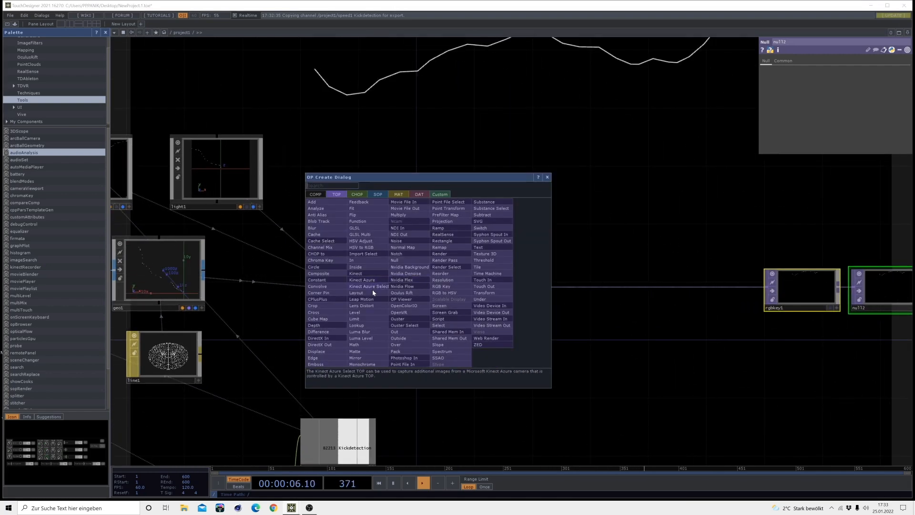
left_click(358, 313)
left_click(466, 288)
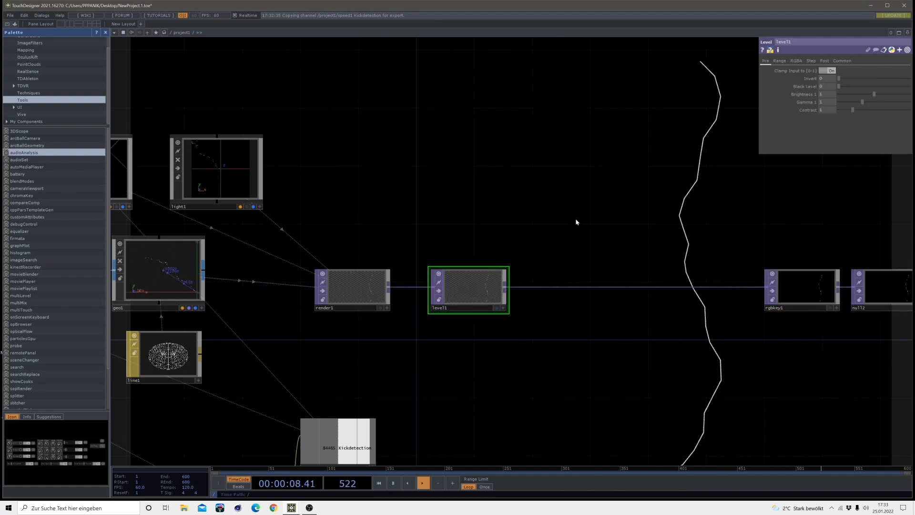
Link select1's Kickdetection channel to the Opacity of level1.
scroll(577, 215, "down", 5)
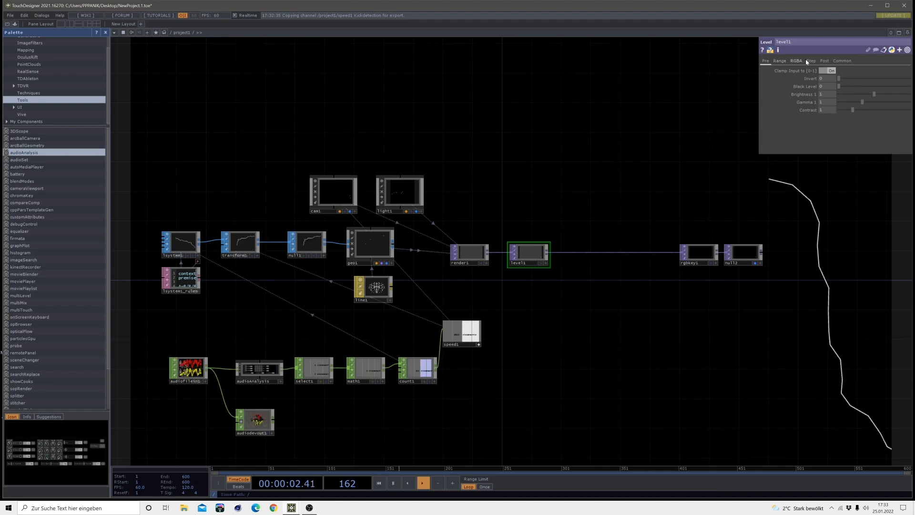
left_click(824, 60)
scroll(426, 388, "up", 6)
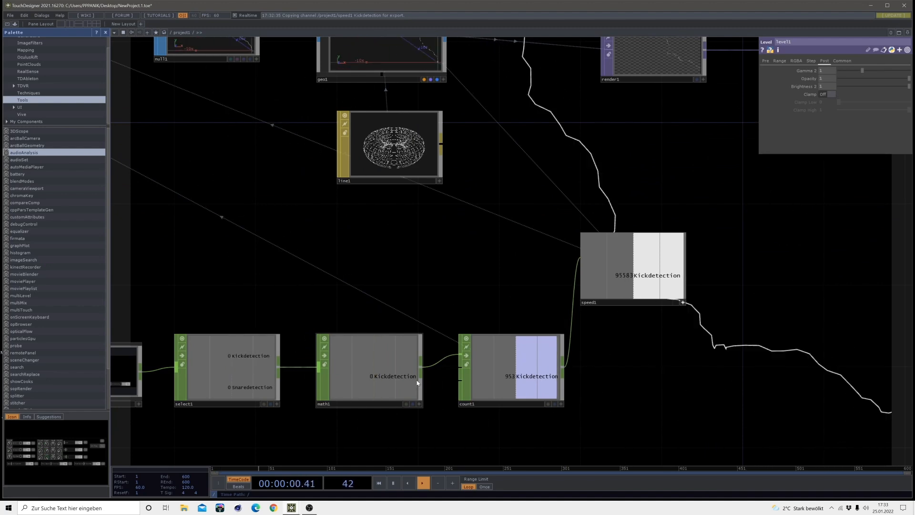
scroll(417, 383, "down", 2)
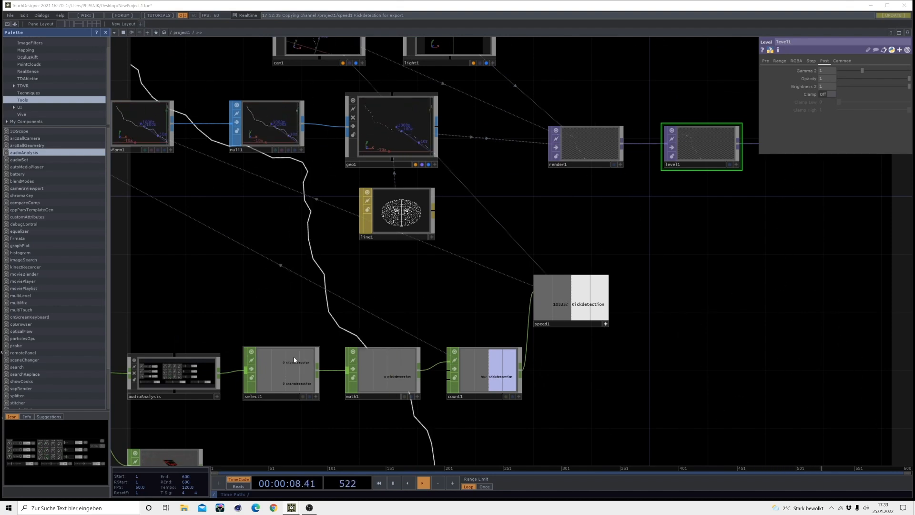
left_click(316, 396)
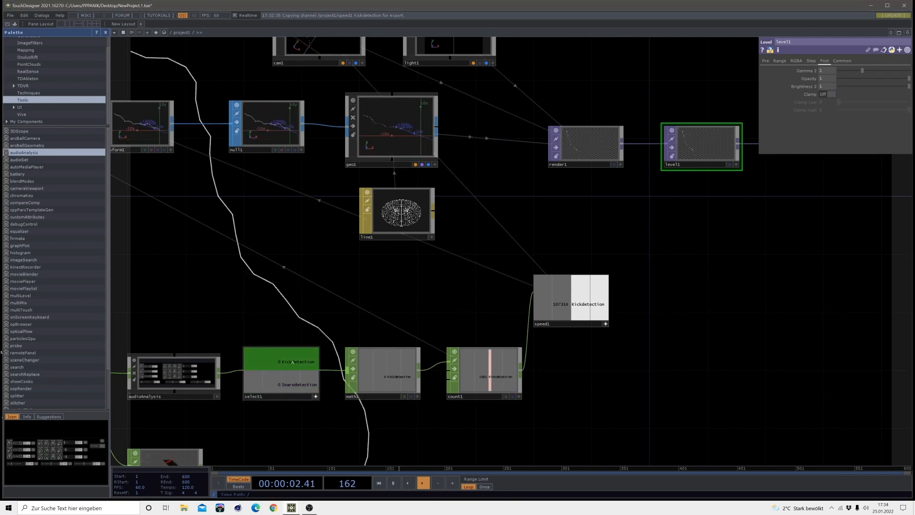
left_click_drag(292, 364, 809, 79)
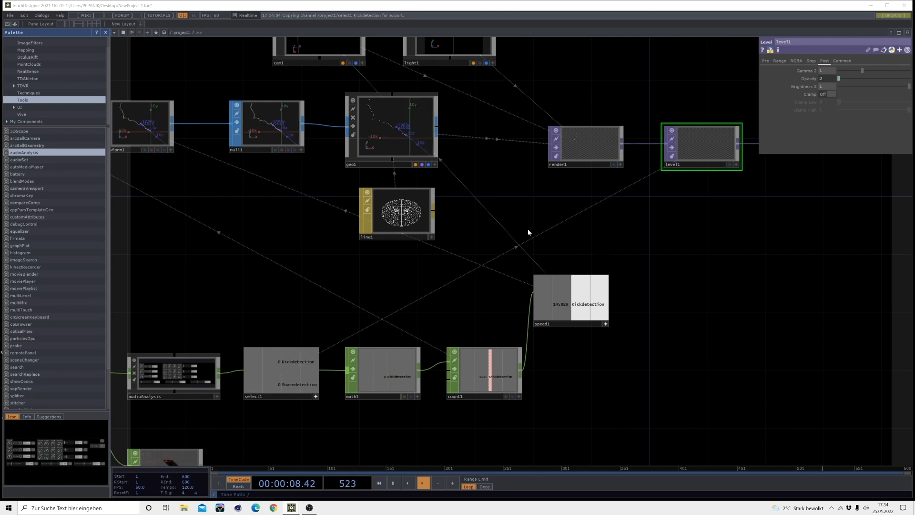
Space out rgbkey1 and null2, insert a Composite TOP between level1 and rgbkey1, and change its blend operation.
left_click_drag(672, 259, 342, 318)
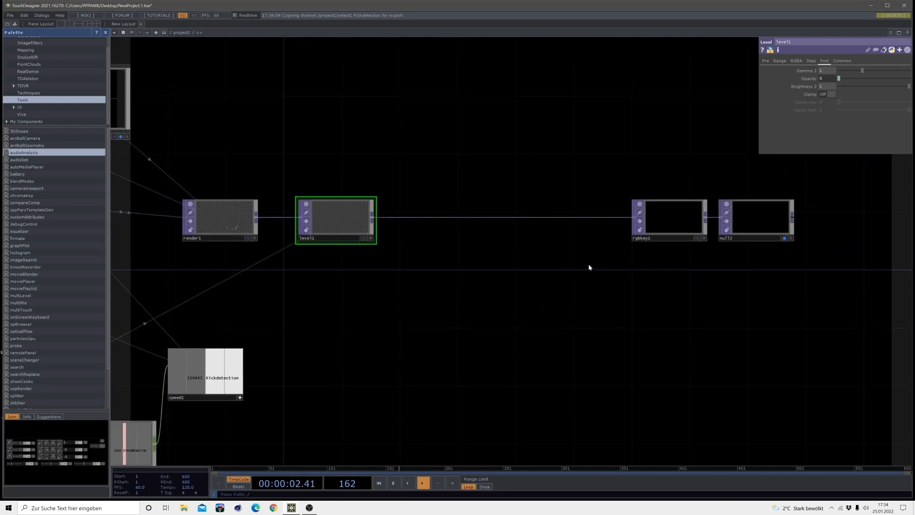
left_click_drag(762, 236, 835, 221)
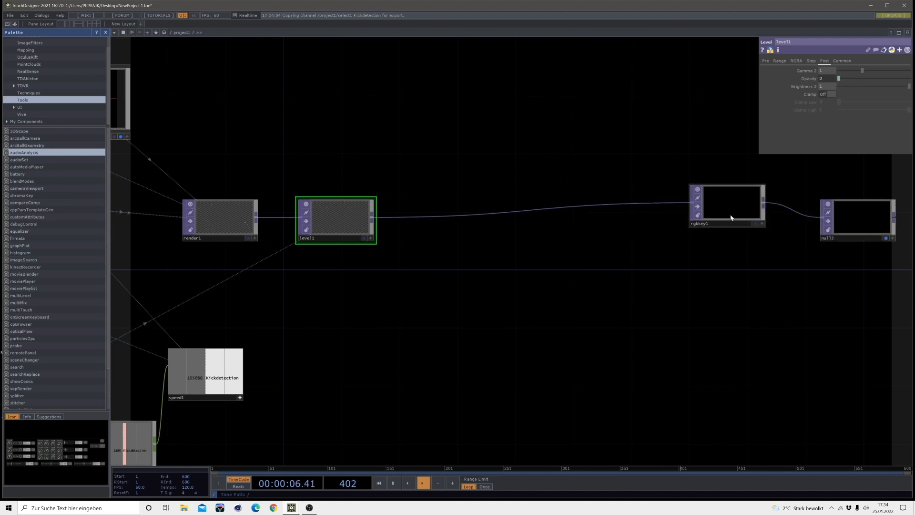
right_click(523, 219)
left_click(533, 210)
left_click(431, 200)
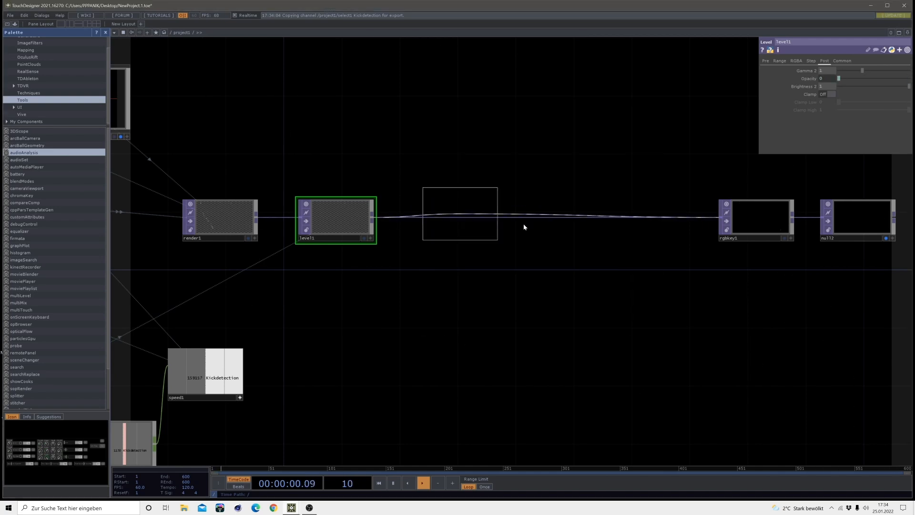
left_click(596, 220)
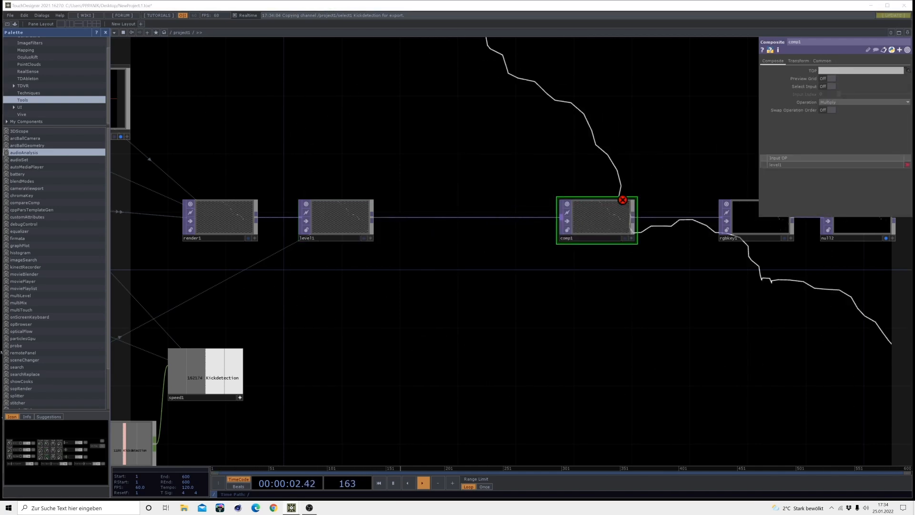
left_click(824, 101)
left_click(830, 113)
Add a Feedback TOP between level1 and comp1 as a second branch, with comp1 as its Target TOP.
left_click_drag(374, 219, 399, 155)
left_click(333, 74)
left_click(407, 122)
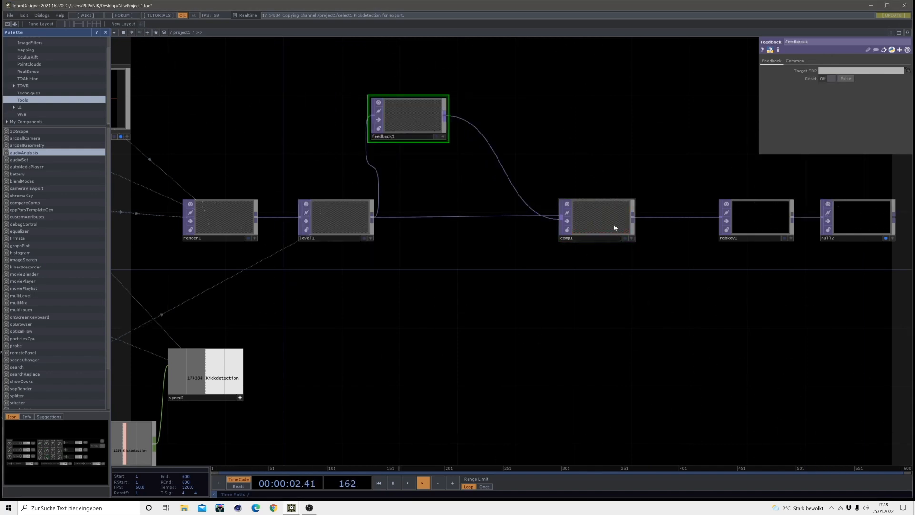
left_click_drag(602, 218, 409, 131)
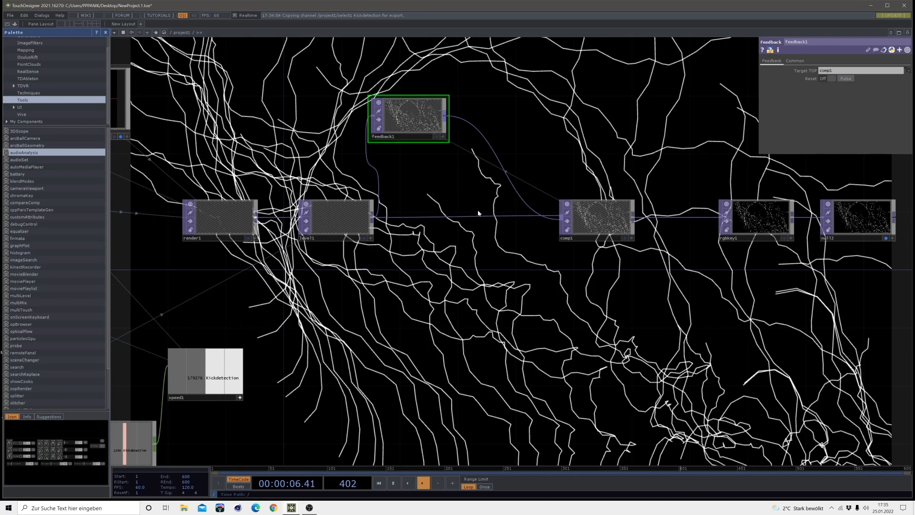
Shift comp1 away from level1 and insert a Level TOP between feedback1 and comp1.
left_click_drag(597, 224, 627, 224)
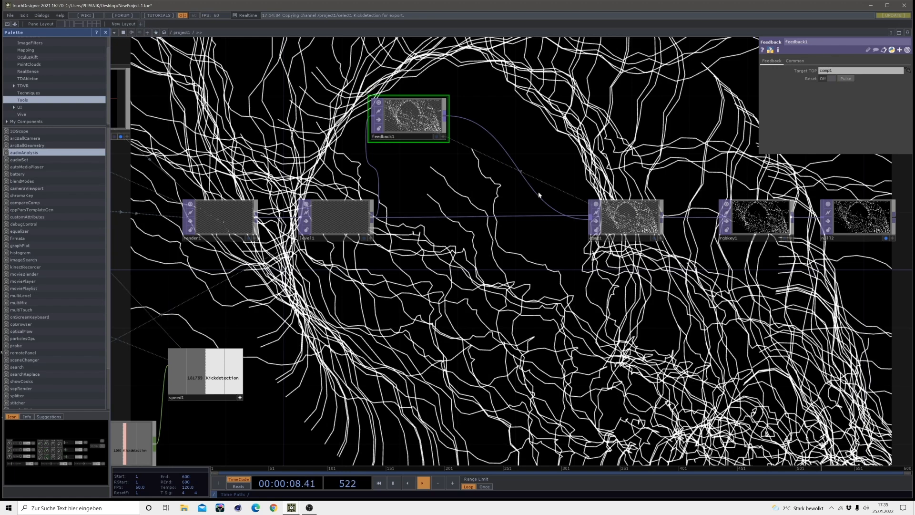
right_click(537, 197)
left_click(547, 190)
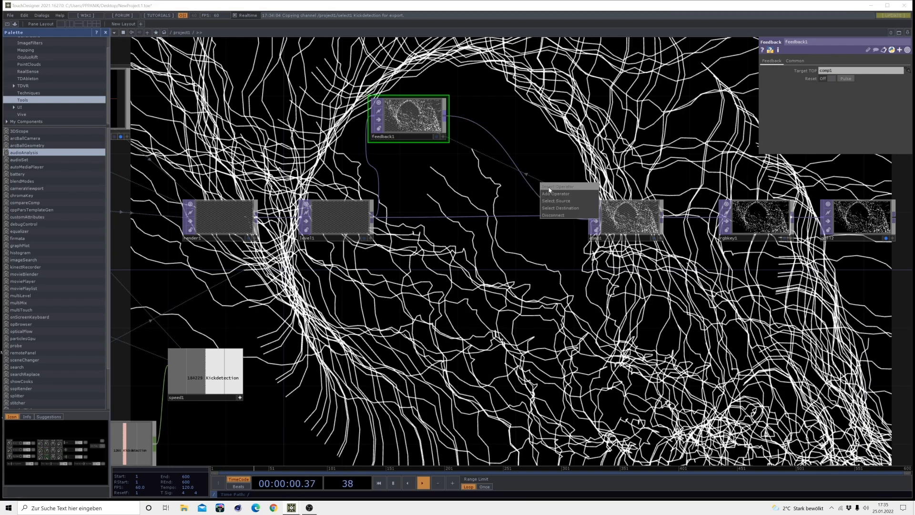
left_click(480, 219)
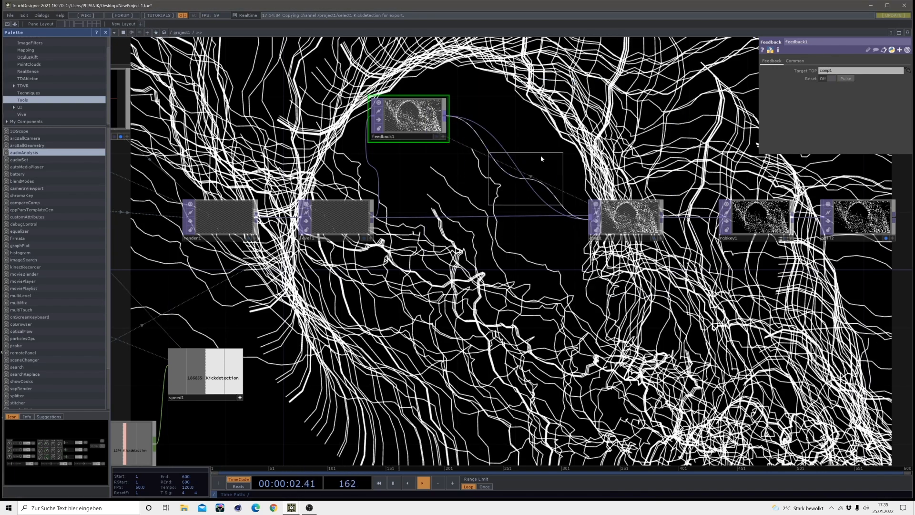
left_click(573, 123)
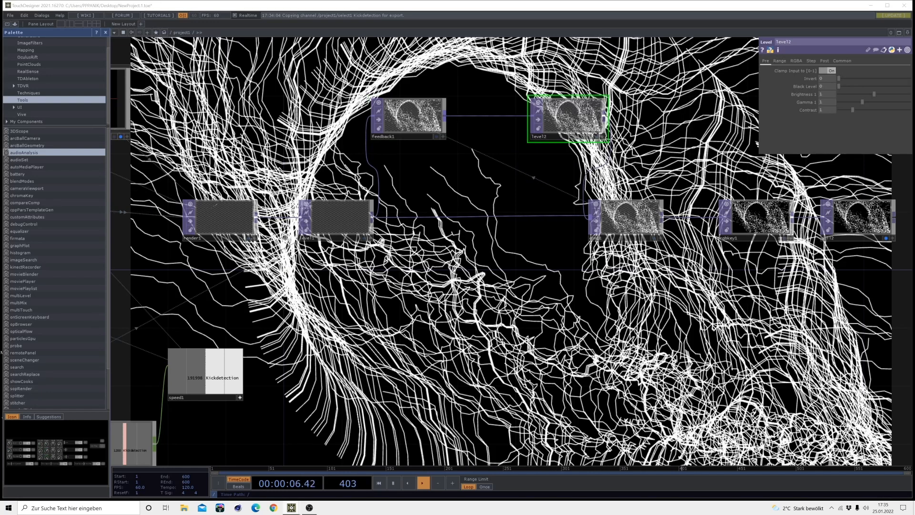
Set level2's Opacity to 0.95 and its Black Level to 0.002 so the feedback trails fade out.
left_click(824, 61)
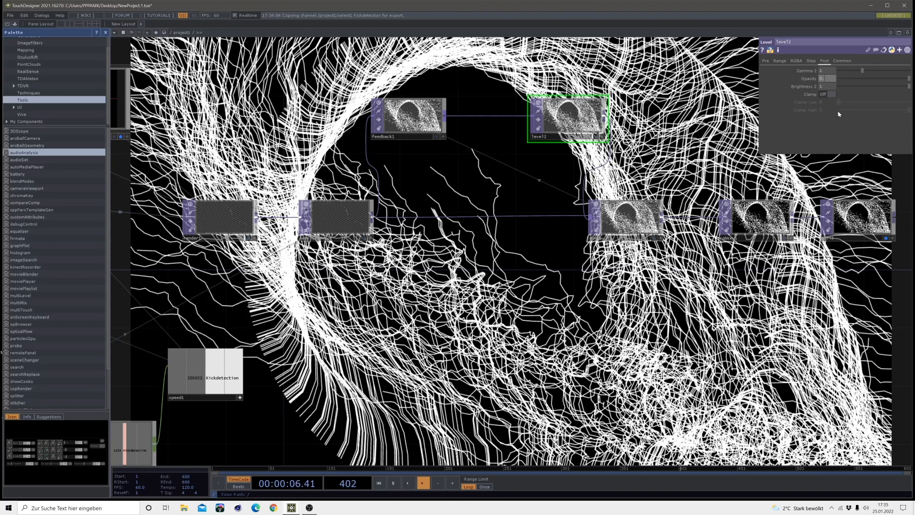
type("95")
key("Return")
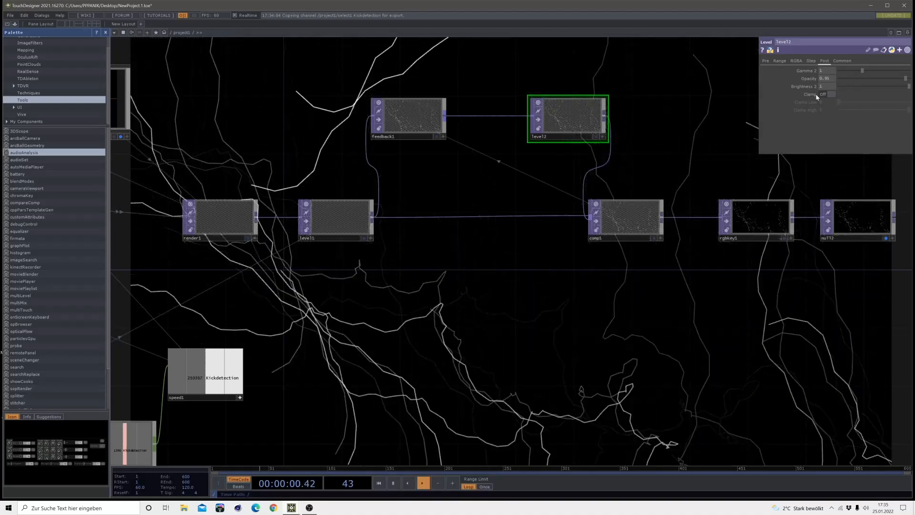
left_click(766, 61)
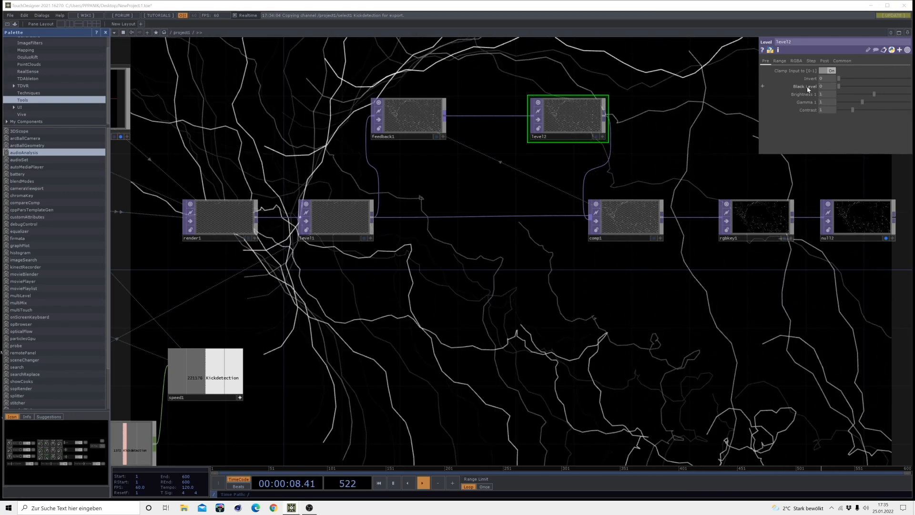
middle_click_drag(807, 86, 807, 88)
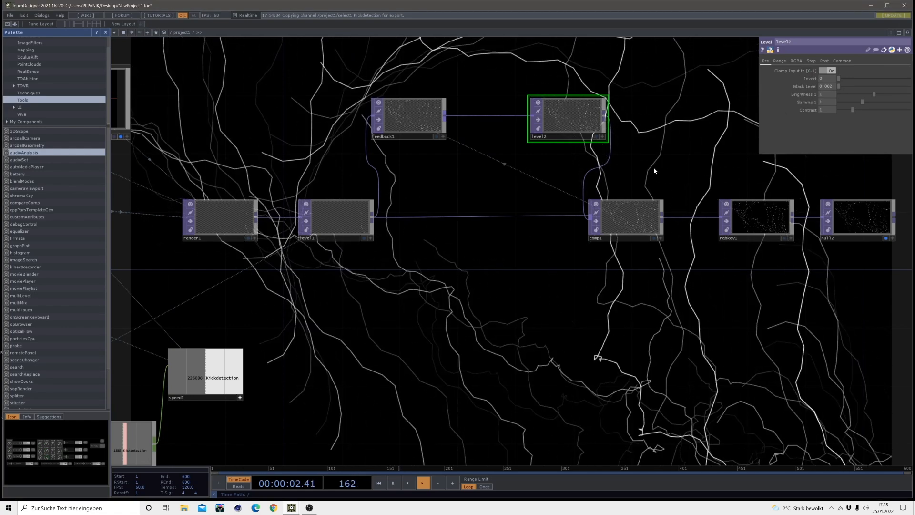
Spread out the feedback loop operators and insert a Blur TOP between feedback1 and level2, with filter size 32 and sample step 0.3.
left_click_drag(634, 212, 660, 221)
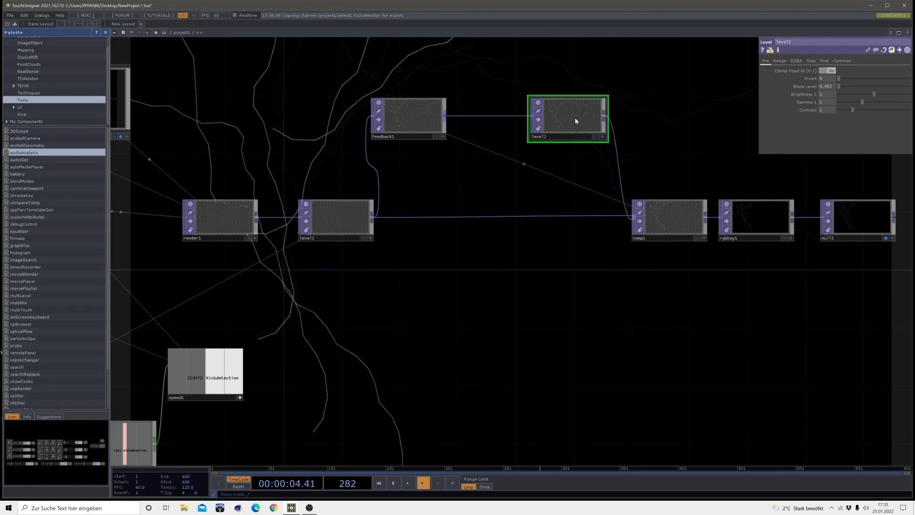
left_click_drag(574, 120, 604, 120)
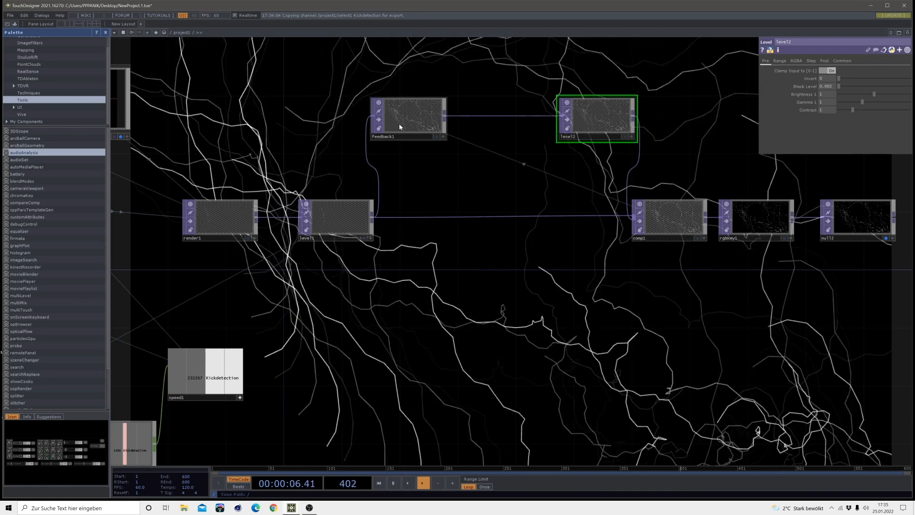
left_click_drag(403, 126, 389, 126)
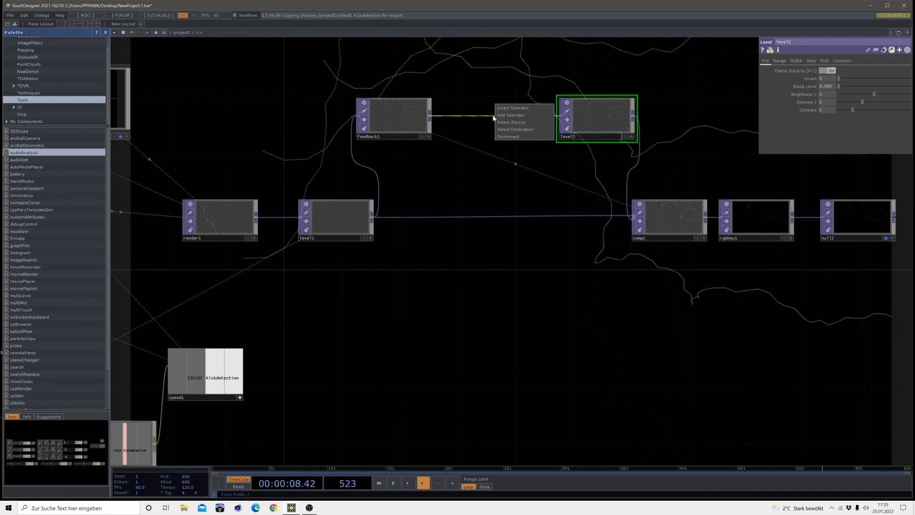
left_click(501, 108)
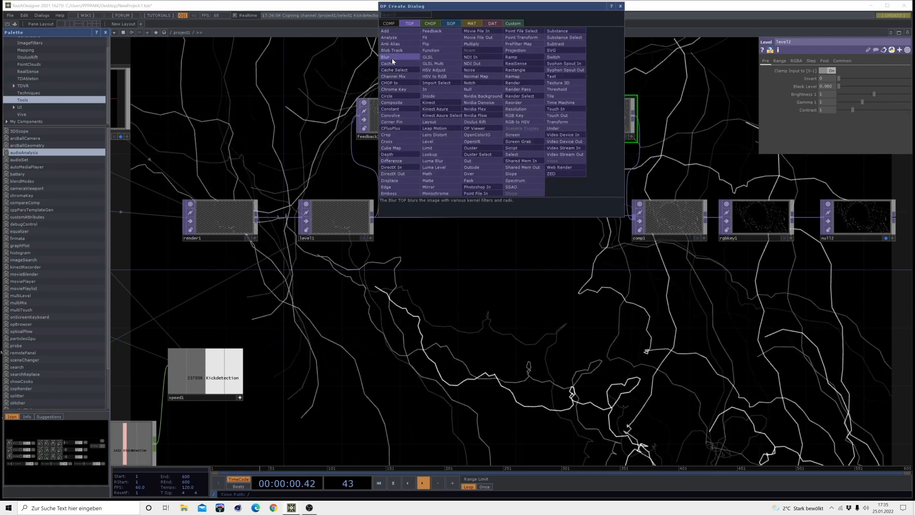
left_click(392, 58)
left_click(503, 121)
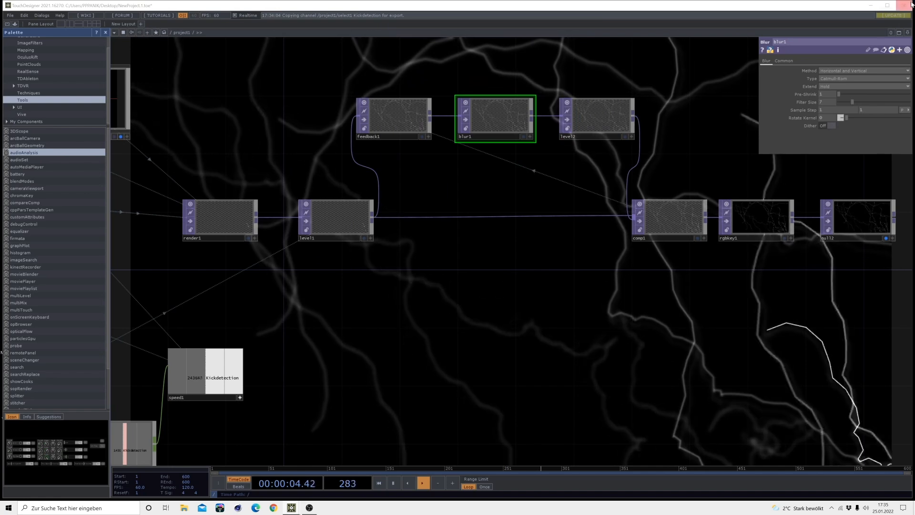
left_click_drag(852, 102, 909, 102)
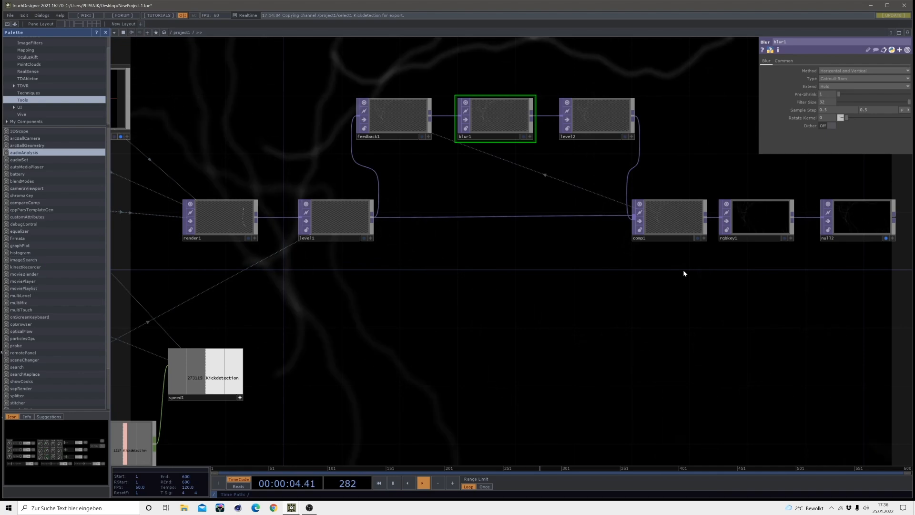
Move null2 and rgbkey1 farther from comp1 along their row to make room for another operator.
left_click_drag(732, 319, 503, 324)
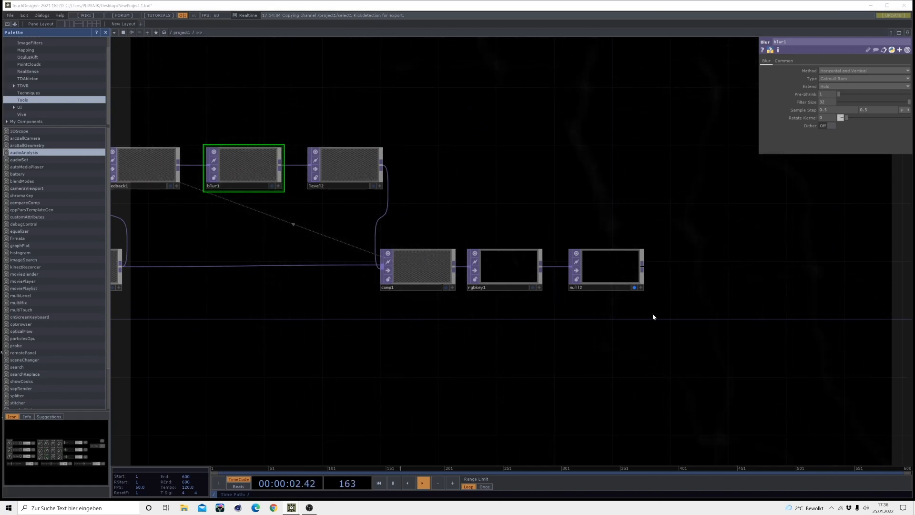
left_click_drag(628, 265, 758, 265)
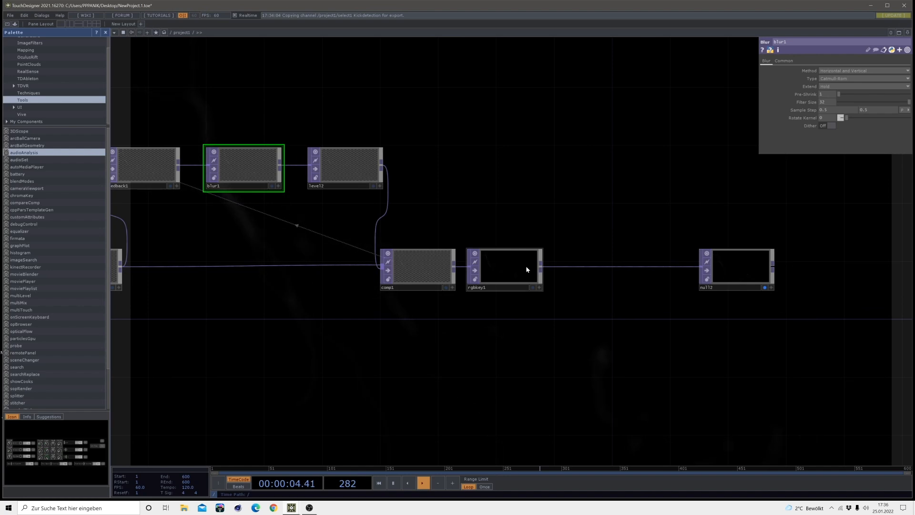
left_click_drag(526, 269, 667, 264)
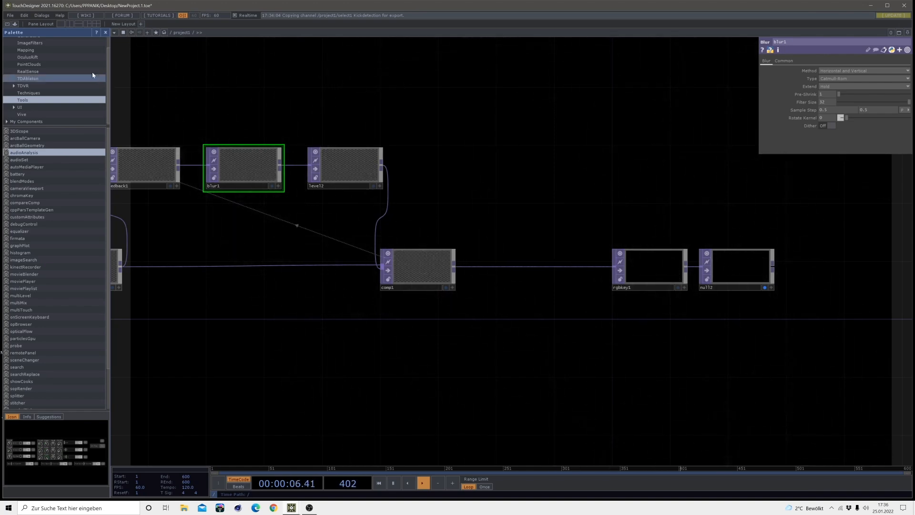
Add the rgbaDelay component from the ImageFilters palette and wire it between comp1 and rgbkey1.
scroll(36, 57, "up", 2)
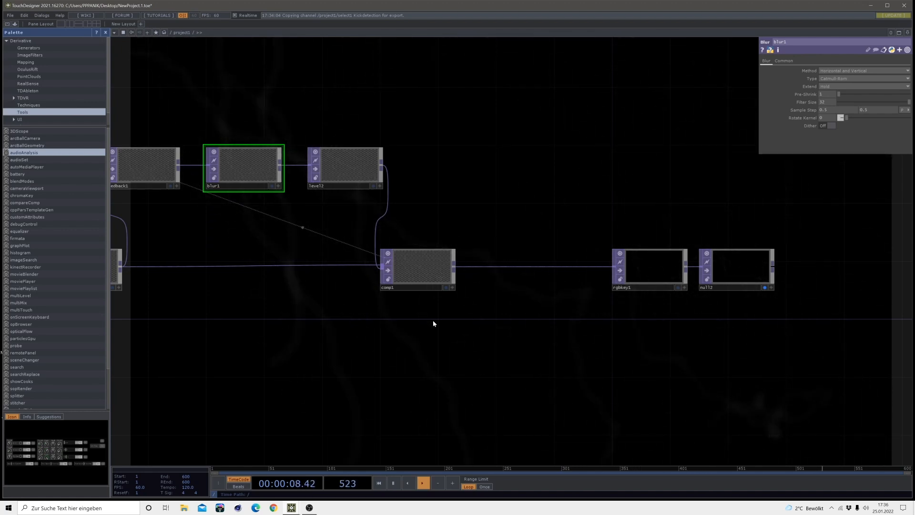
left_click(30, 54)
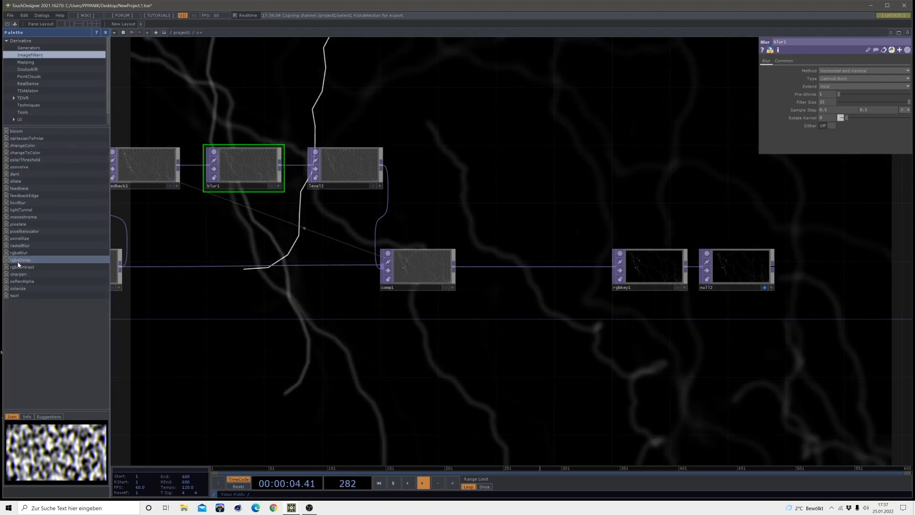
left_click_drag(34, 259, 100, 268)
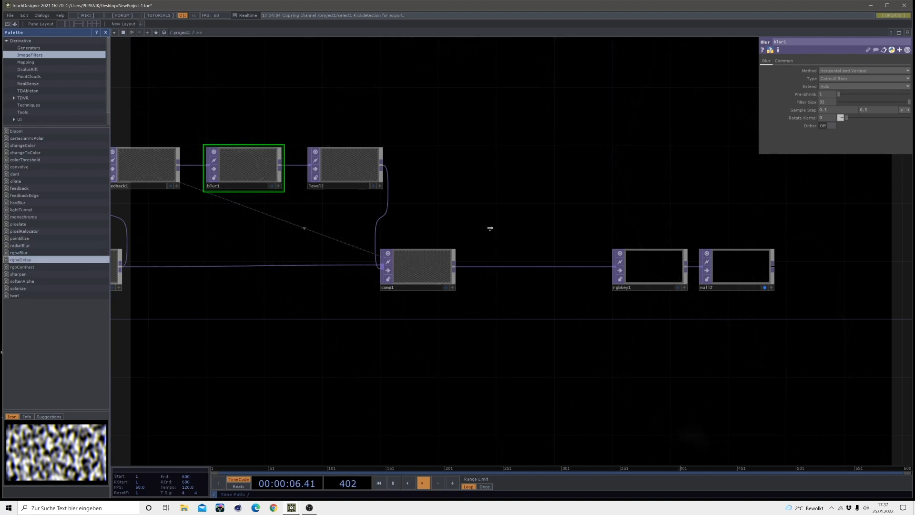
left_click_drag(487, 225, 488, 224)
left_click_drag(453, 265, 484, 191)
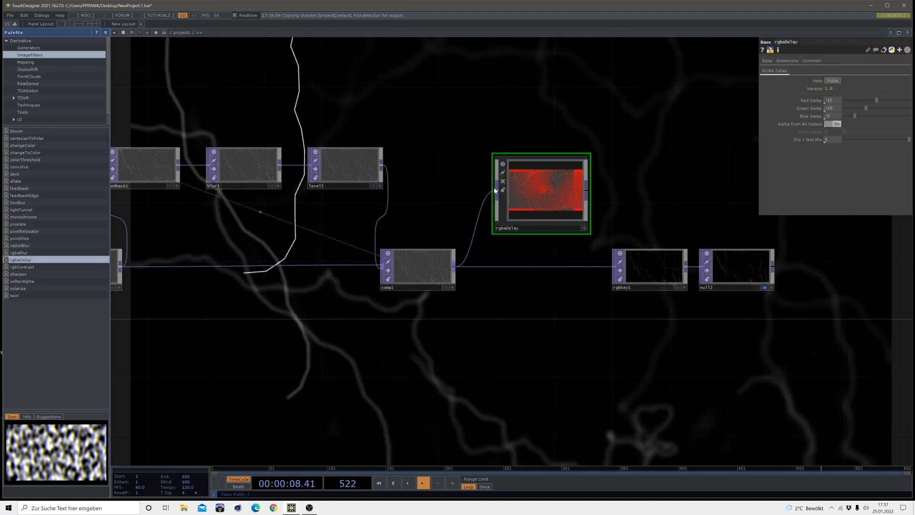
left_click(614, 269)
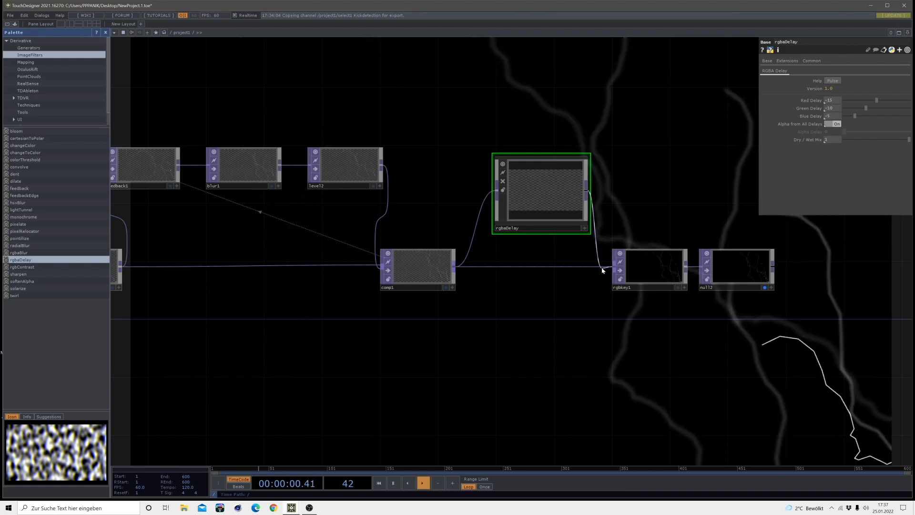
Shift null2 and rgbkey1 away from rgbaDelay to free space for another effect between them.
left_click_drag(527, 319, 346, 352)
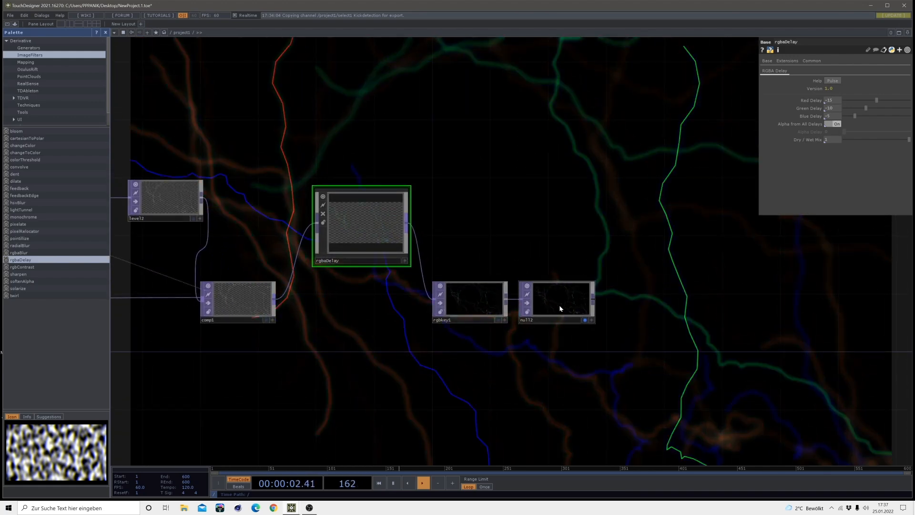
left_click_drag(558, 306, 732, 292)
left_click_drag(479, 304, 653, 289)
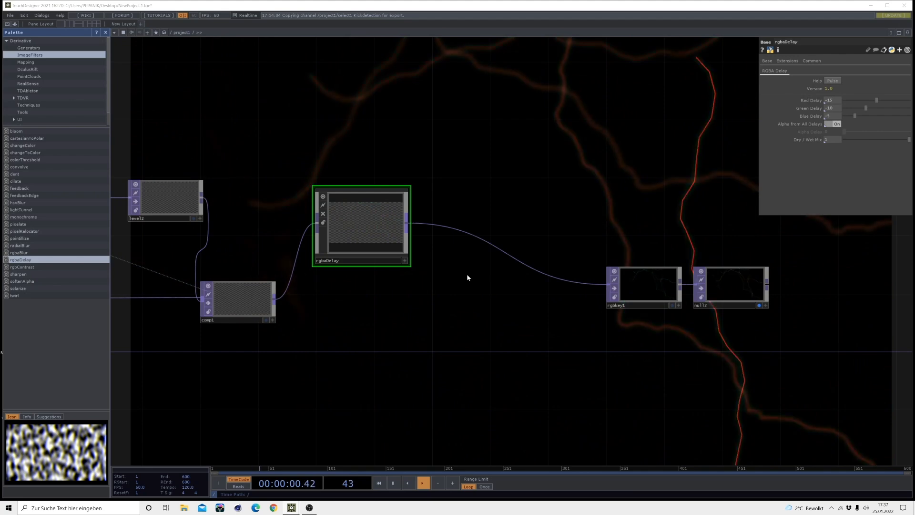
Insert the bloom component from the ImageFilters palette between rgbaDelay and rgbkey1, with Threshold 0 and Intensity about 1.3.
left_click_drag(27, 131, 503, 203)
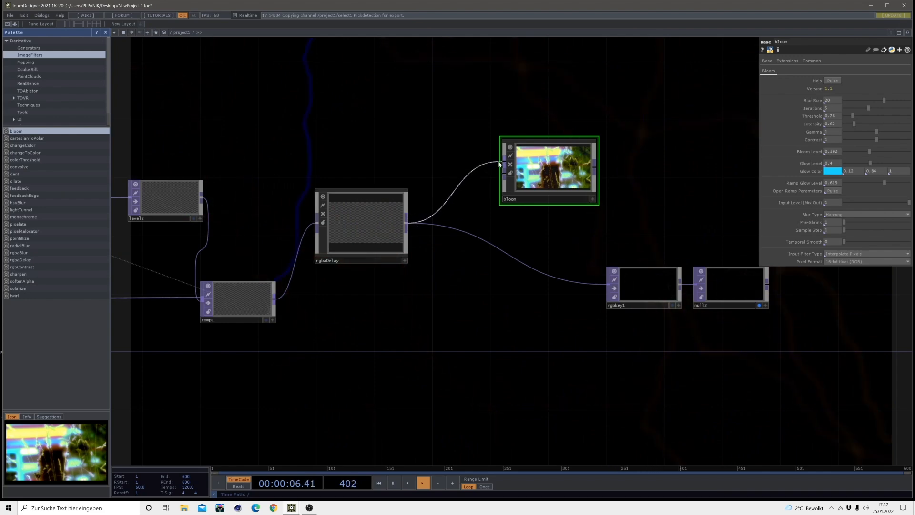
left_click_drag(594, 167, 581, 228)
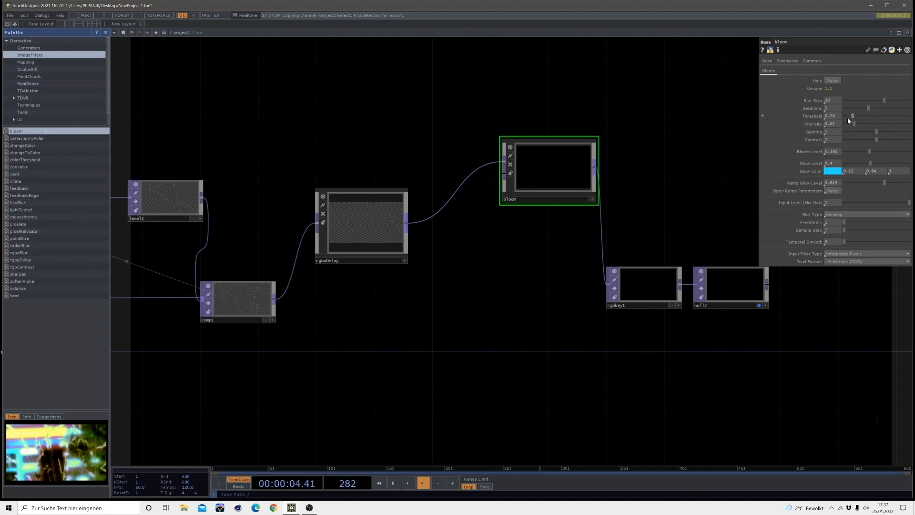
mouse_move(850, 118)
left_mouse_down()
mouse_move(840, 120)
mouse_move(889, 126)
mouse_move(864, 127)
left_mouse_up()
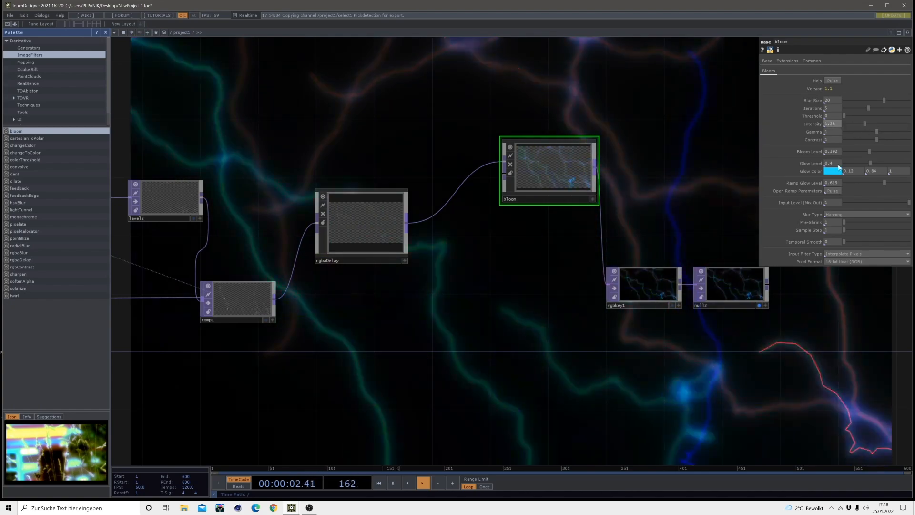
Try red and green for the bloom's Glow Color and settle on a bright blue with hue 191 and saturation 0.978.
left_click(833, 172)
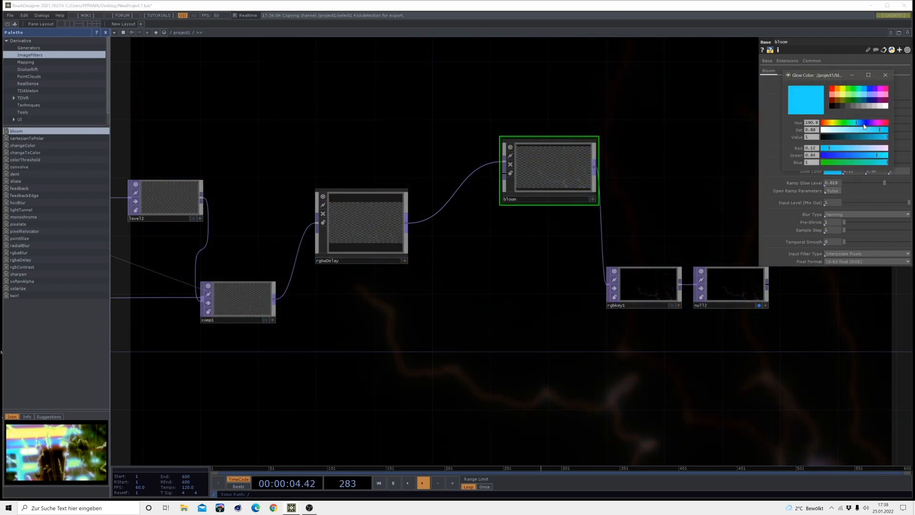
left_click_drag(876, 131, 887, 132)
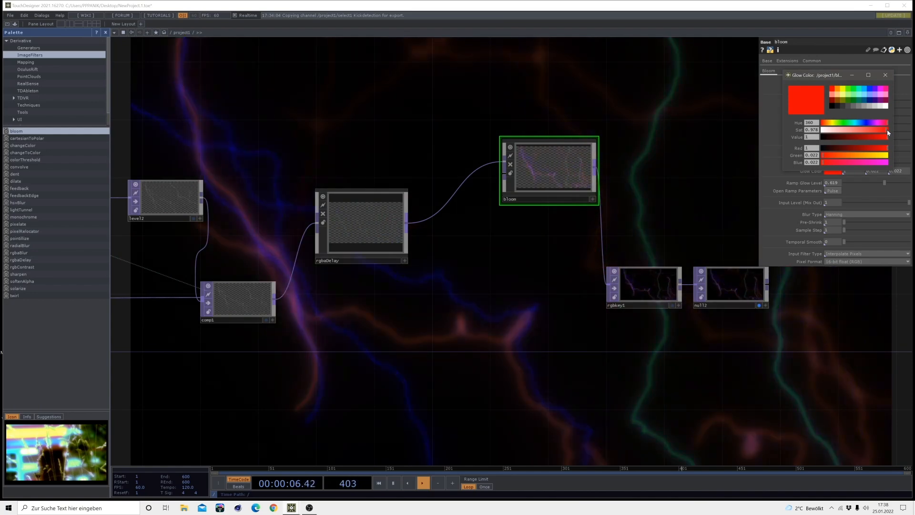
left_click(844, 123)
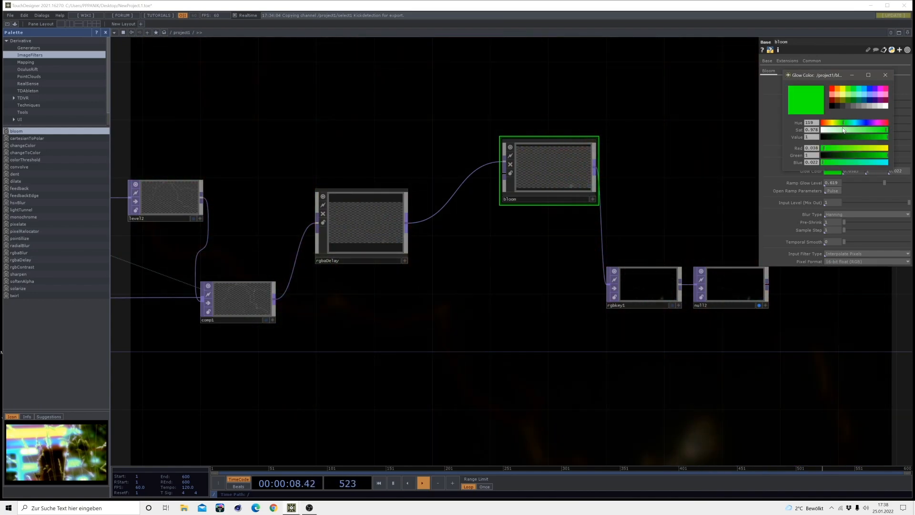
left_click_drag(857, 125, 856, 125)
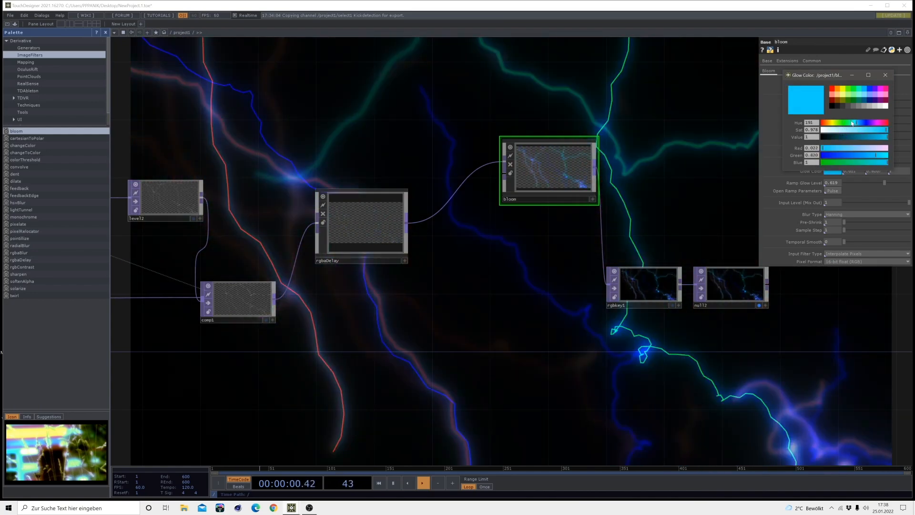
left_click(886, 74)
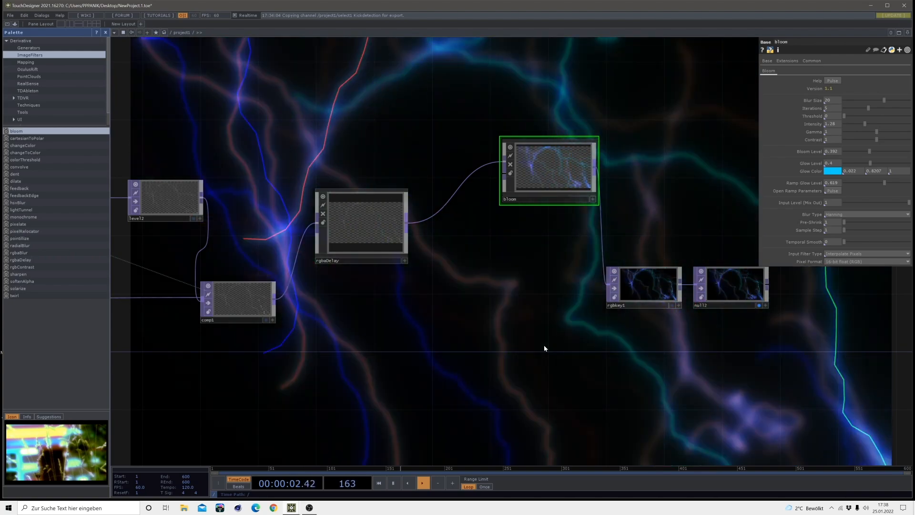
Review the network from the bloom chain back to lsystem1, examining its rules and the transform1 and geo1 operators.
left_click_drag(461, 370, 666, 369)
scroll(666, 368, "down", 5)
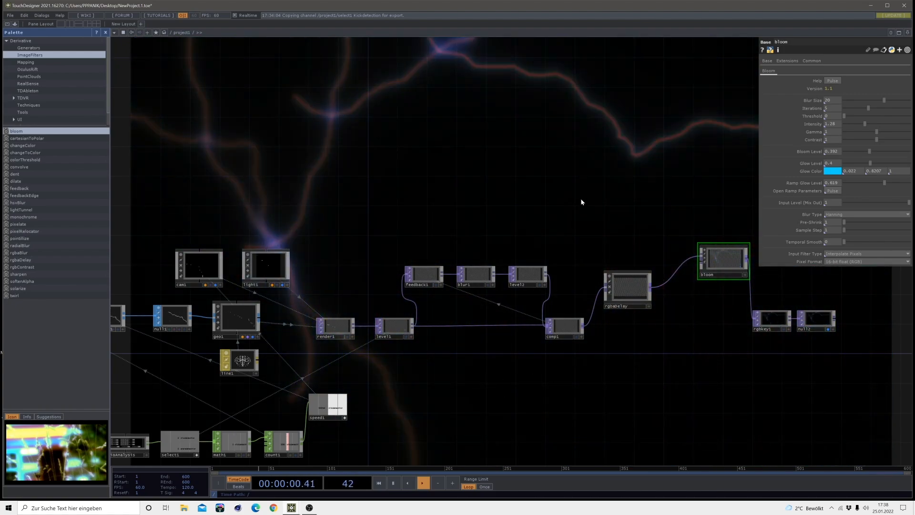
left_click_drag(473, 404, 716, 373)
left_click_drag(440, 357, 530, 357)
scroll(429, 275, "up", 4)
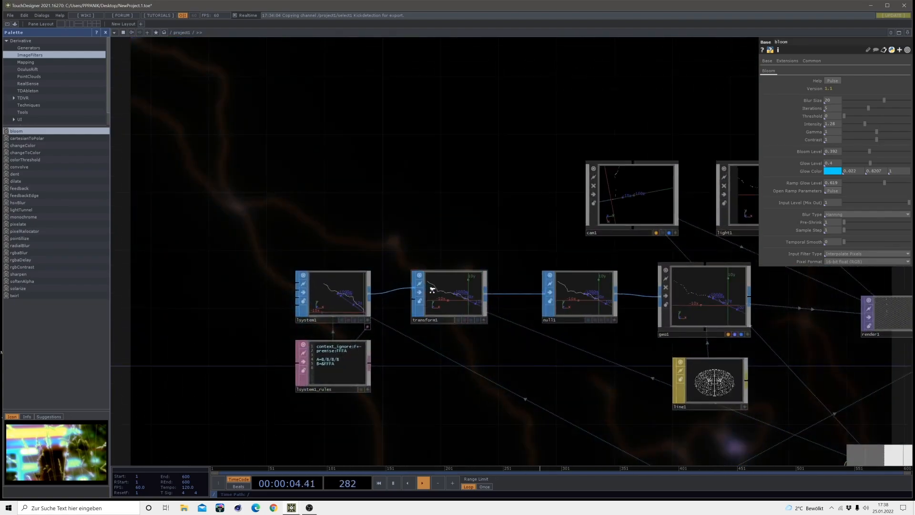
scroll(432, 290, "up", 2)
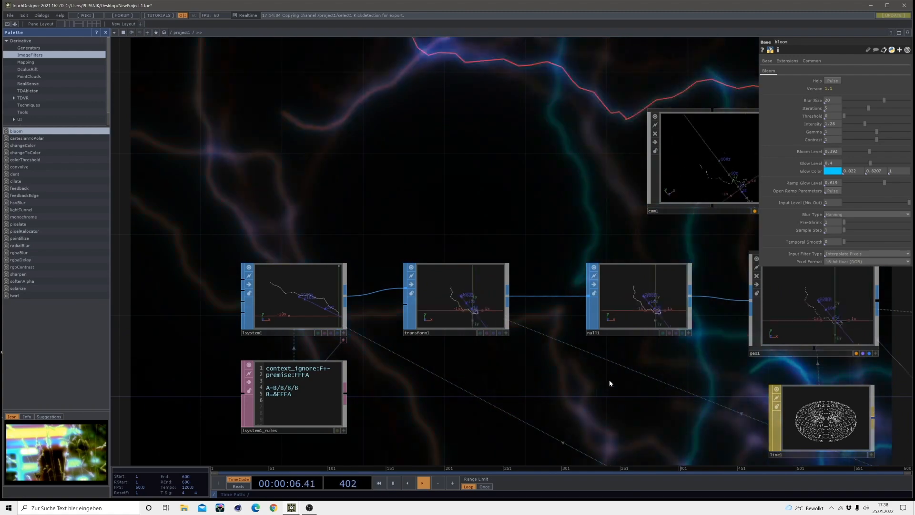
scroll(548, 381, "down", 2)
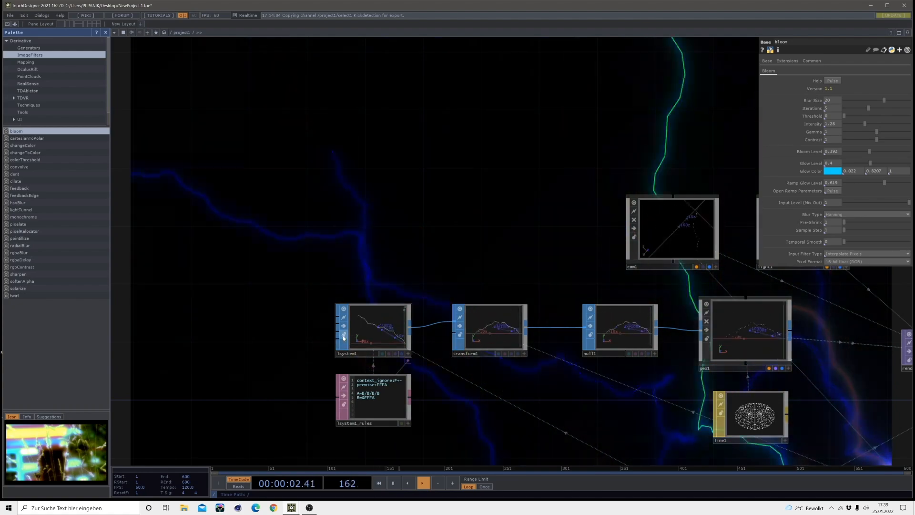
scroll(296, 329, "up", 6)
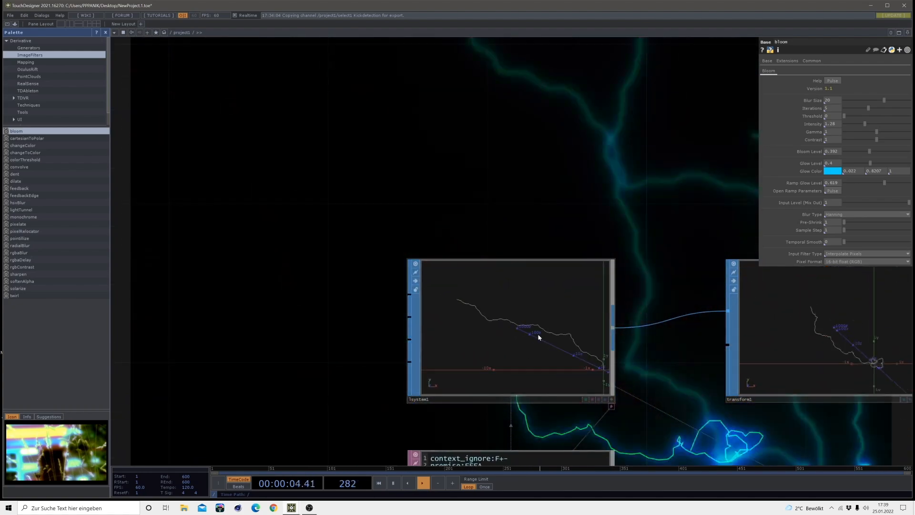
scroll(539, 335, "down", 2)
scroll(498, 335, "down", 5)
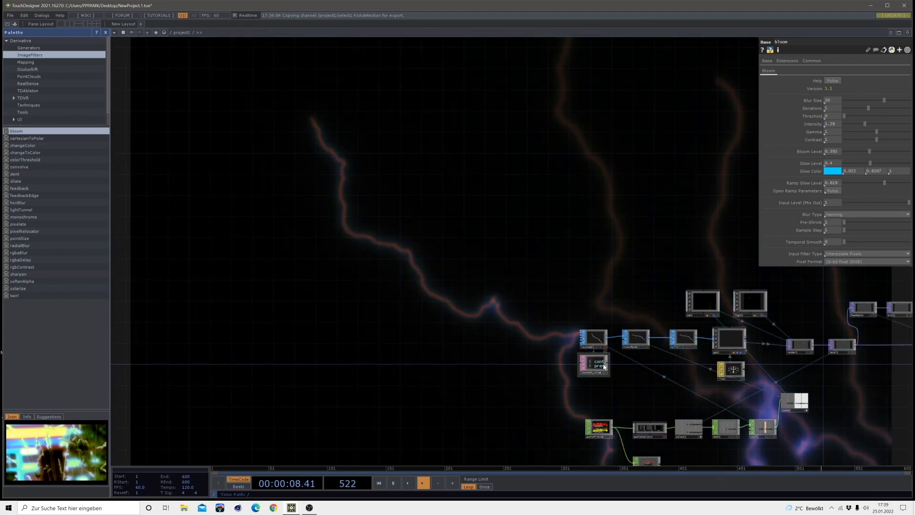
key("Tab")
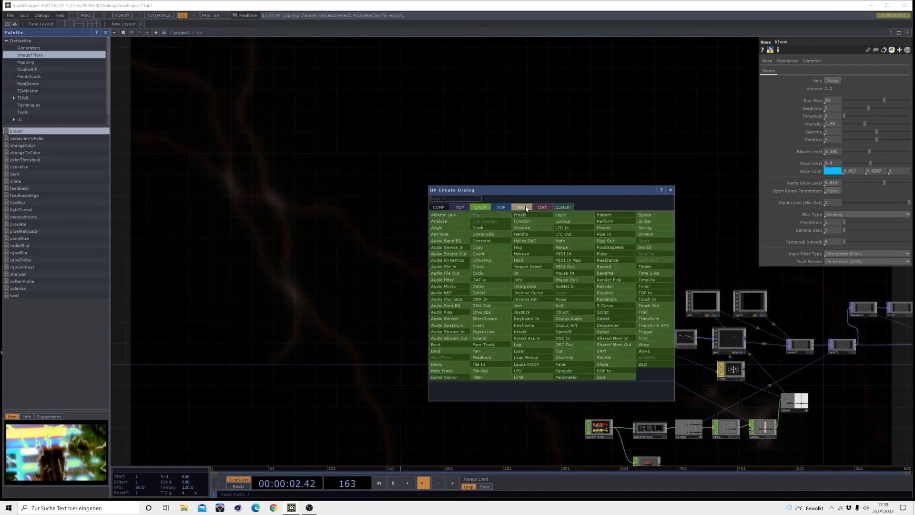
mouse_move(546, 210)
left_click(338, 403)
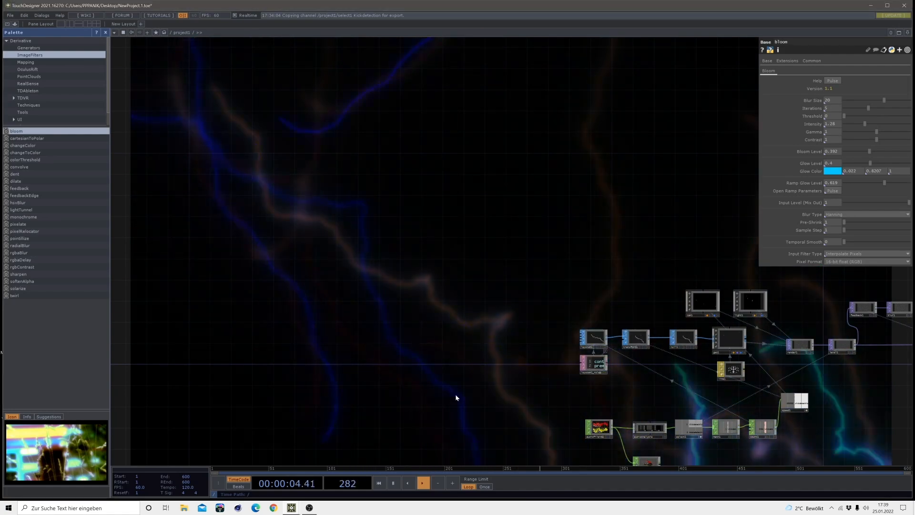
left_click_drag(848, 389, 456, 302)
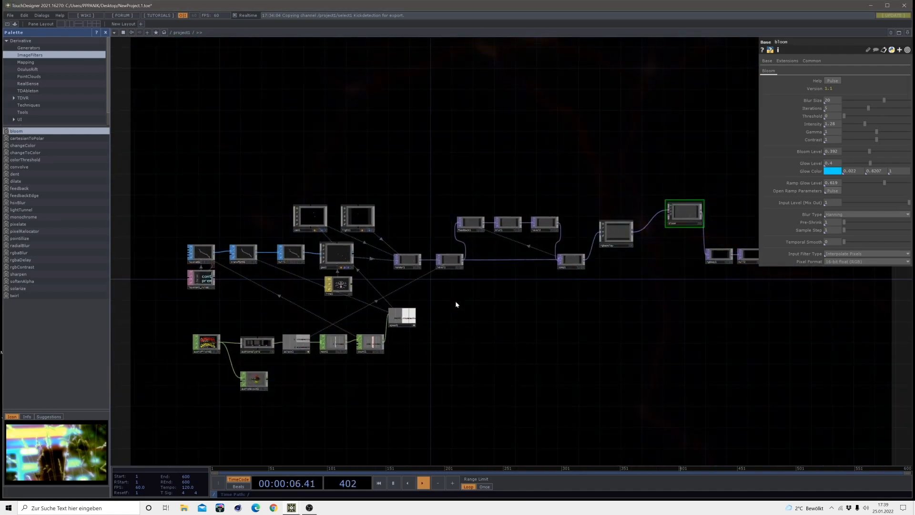